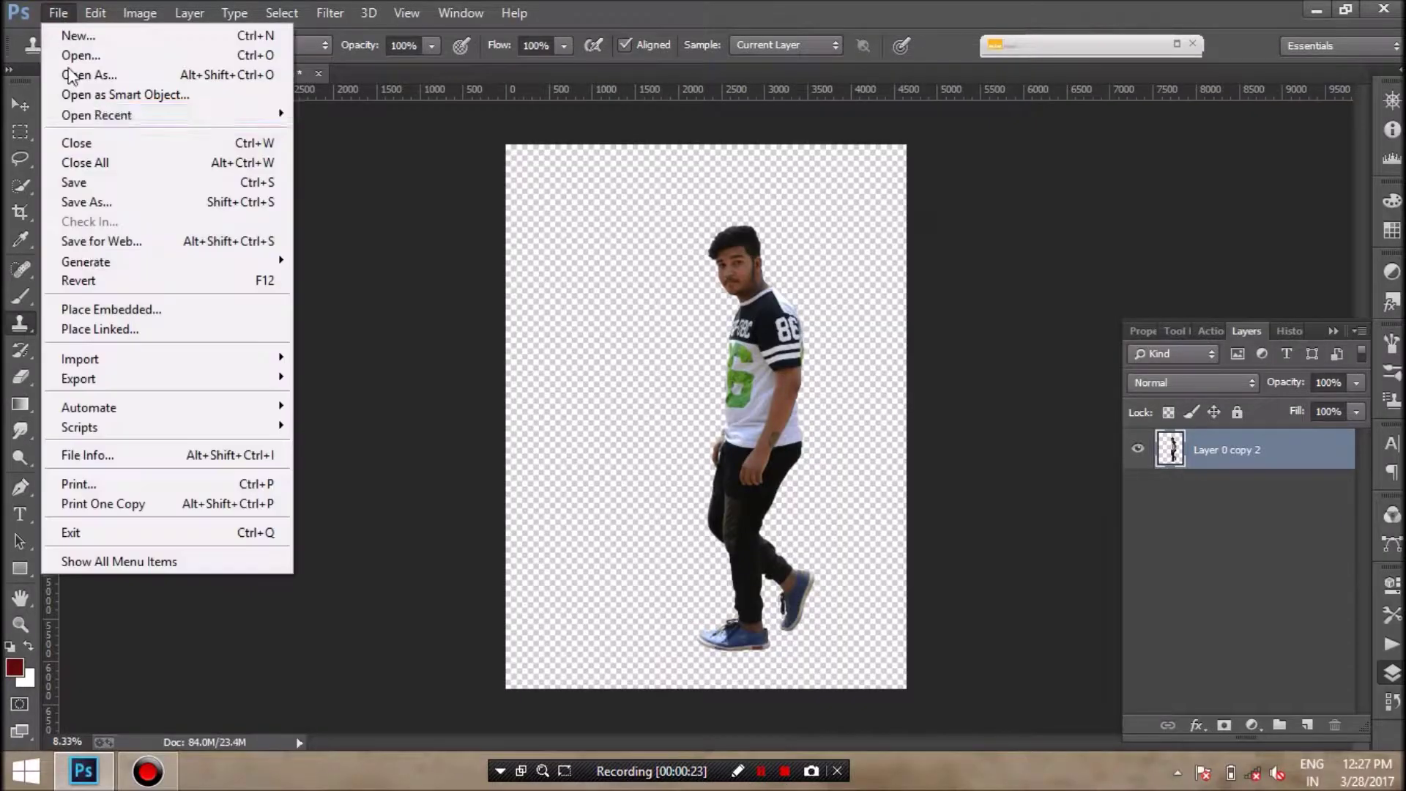
Start placing a linked background image into the cut-out man document via File > Place Linked.
left_click(116, 331)
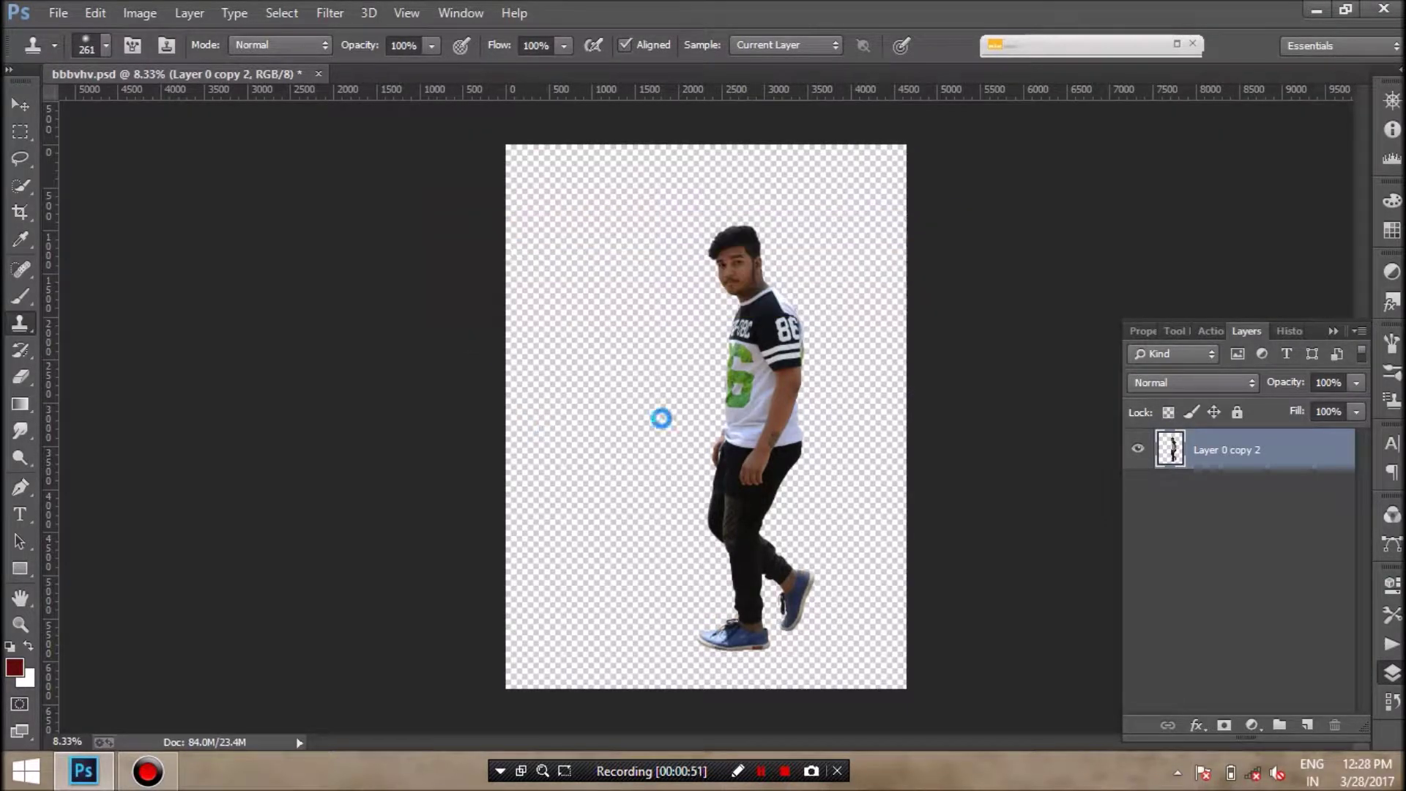
Commit the placed beach photo, move it beneath the man, and duplicate the man layer.
left_click(725, 46)
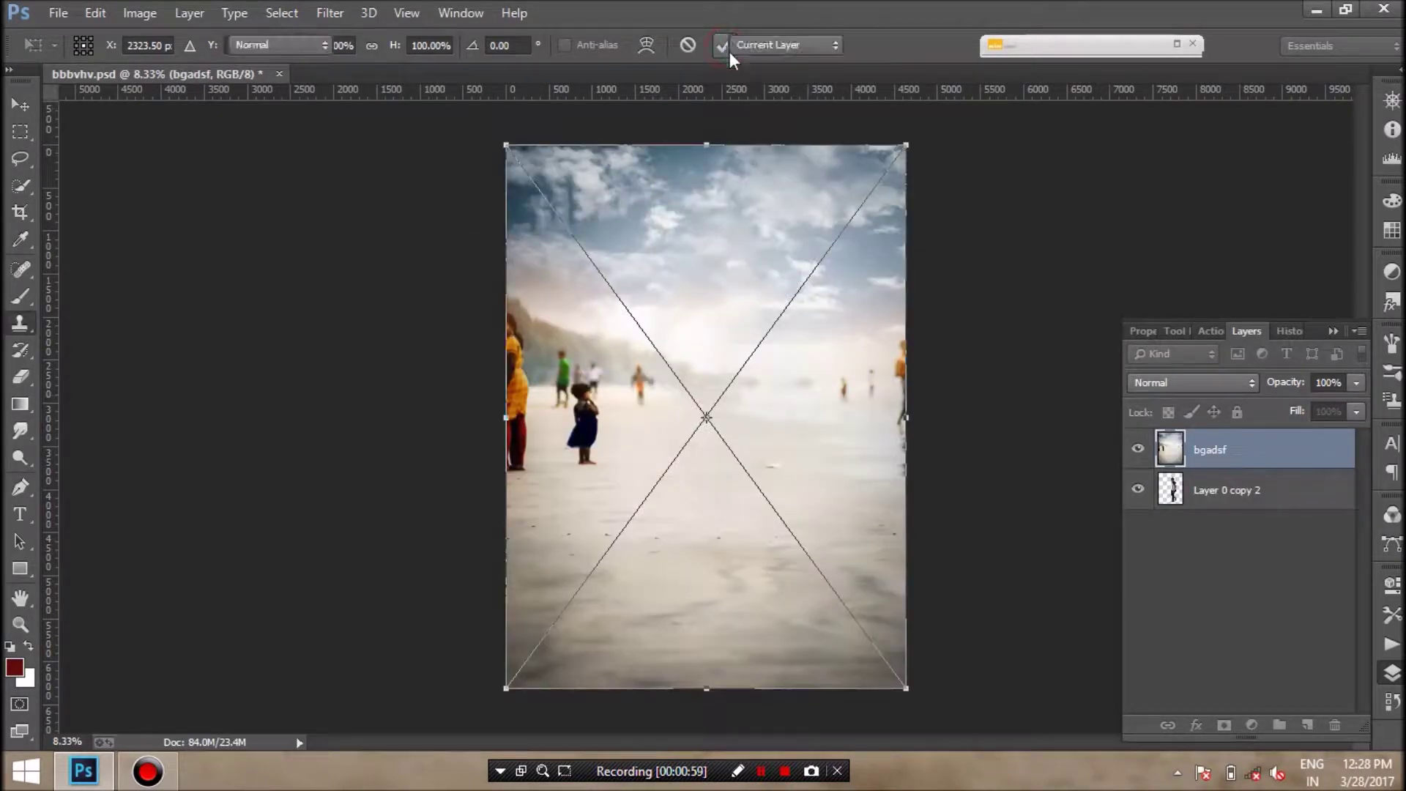
left_click_drag(1196, 450, 1203, 498)
left_click(1137, 449)
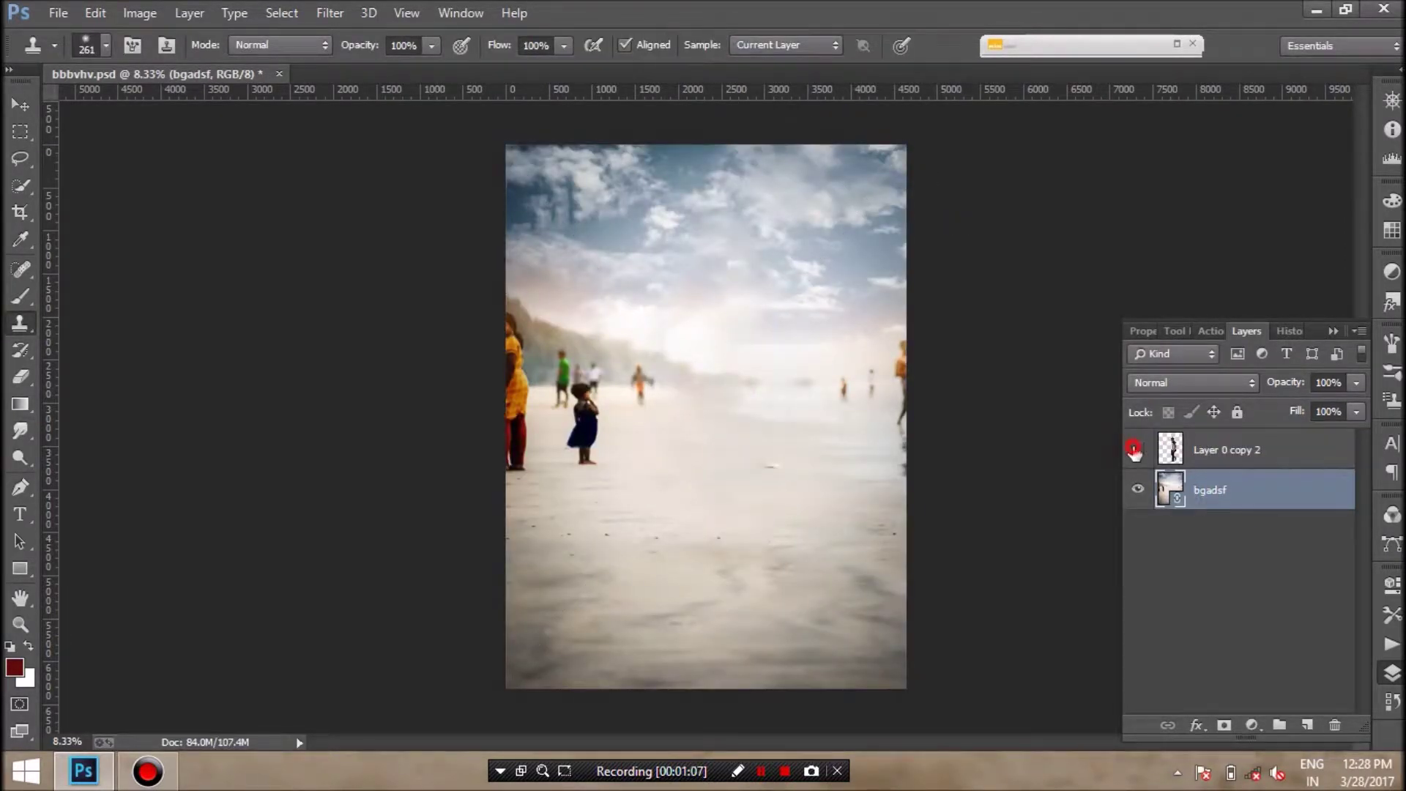
left_click(1209, 452)
key("ctrl+j")
Duplicate the bgadsf beach layer, trying Multiply on the copy before reverting it.
left_click(1208, 530)
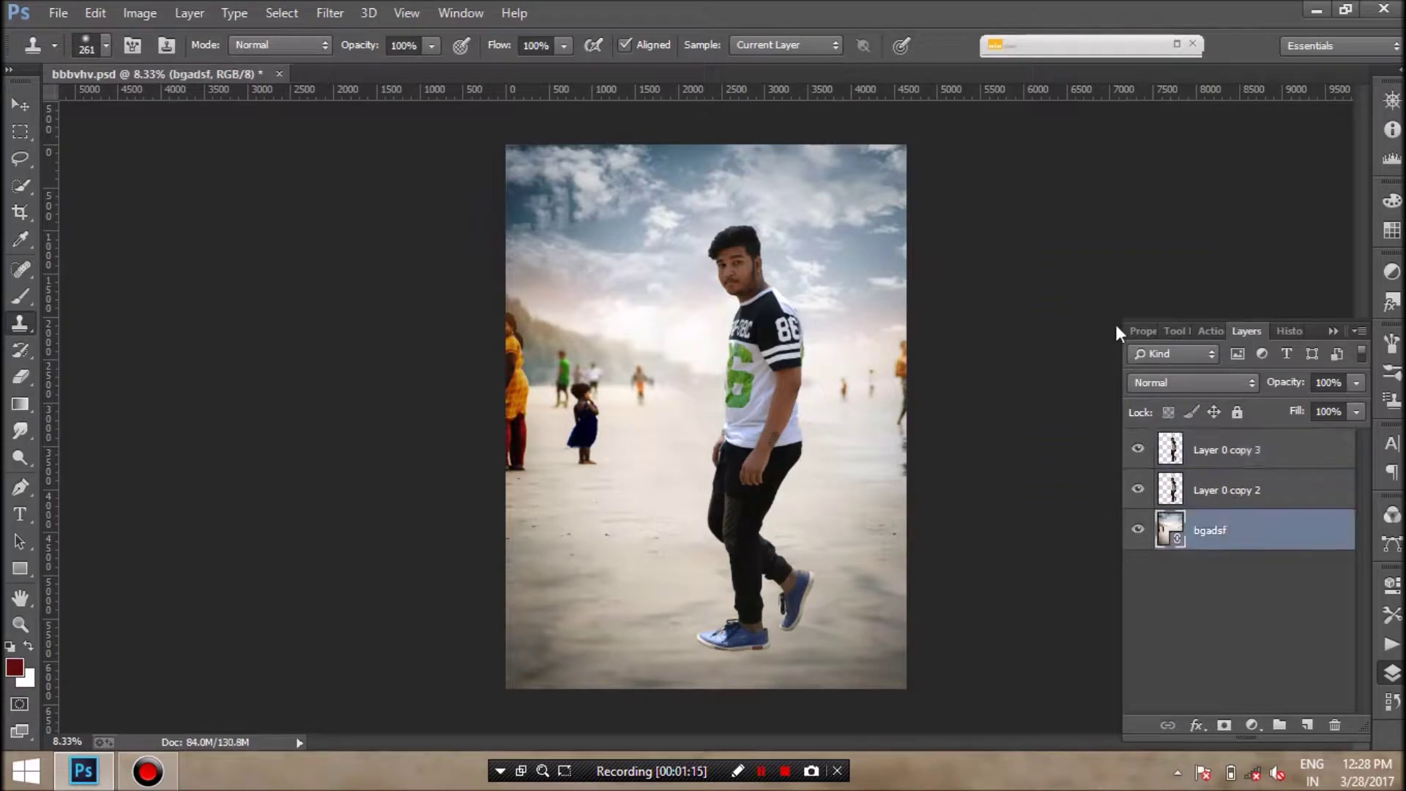
right_click(1208, 529)
left_click(1244, 579)
left_click(887, 230)
left_click(1192, 382)
left_click(1170, 74)
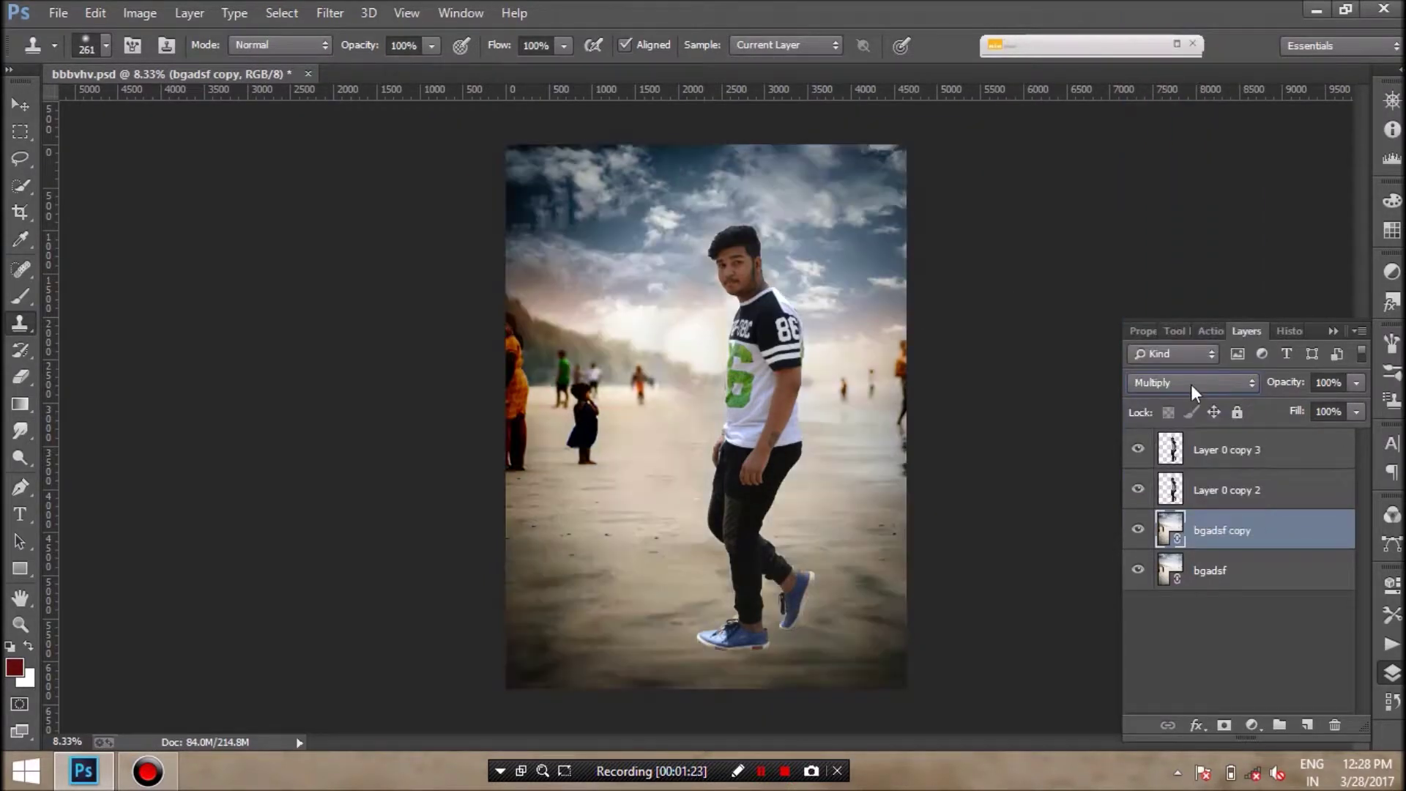
key("ctrl+z")
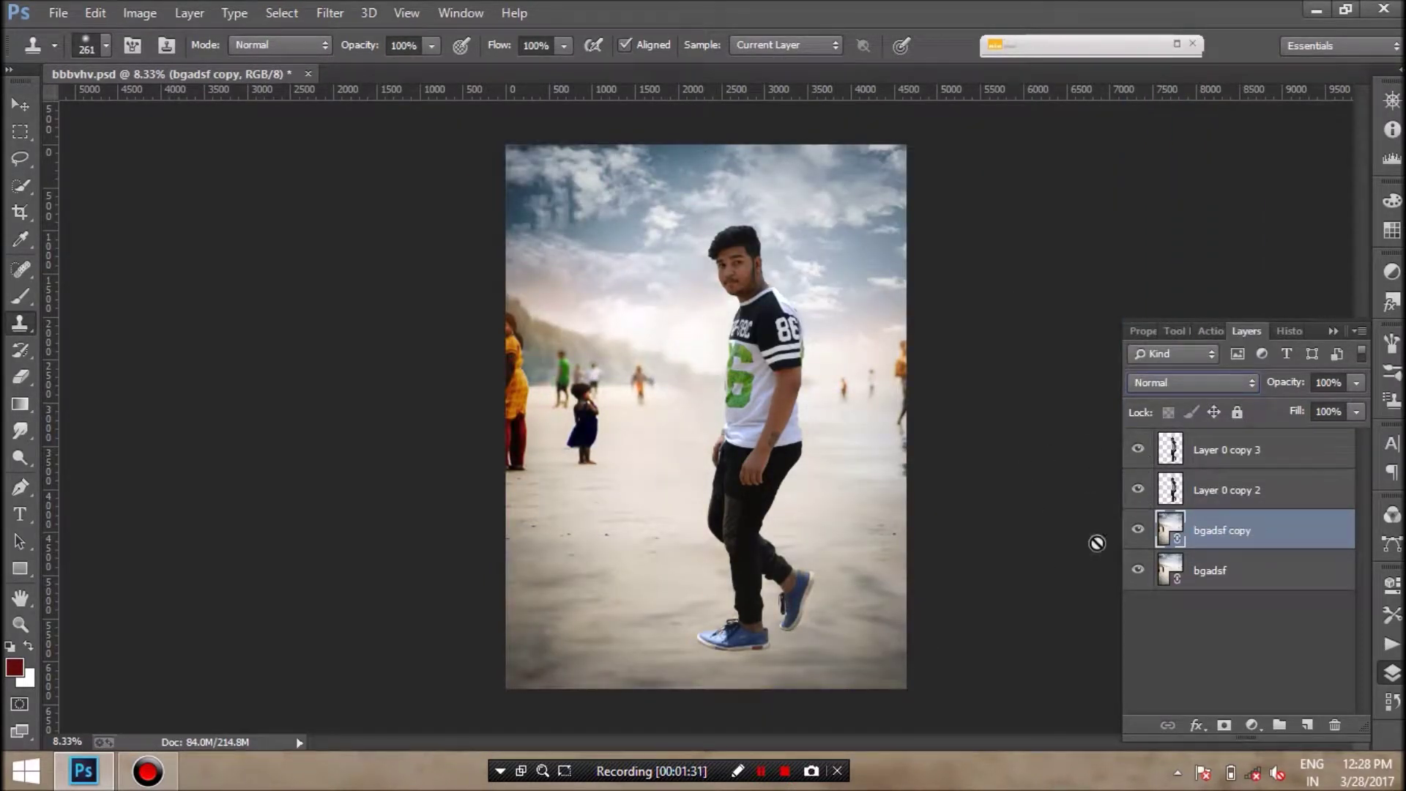
Select the Layer 0 copy 2 man layer and launch the Camera Raw Filter on it.
double_click(1218, 490)
key("Return")
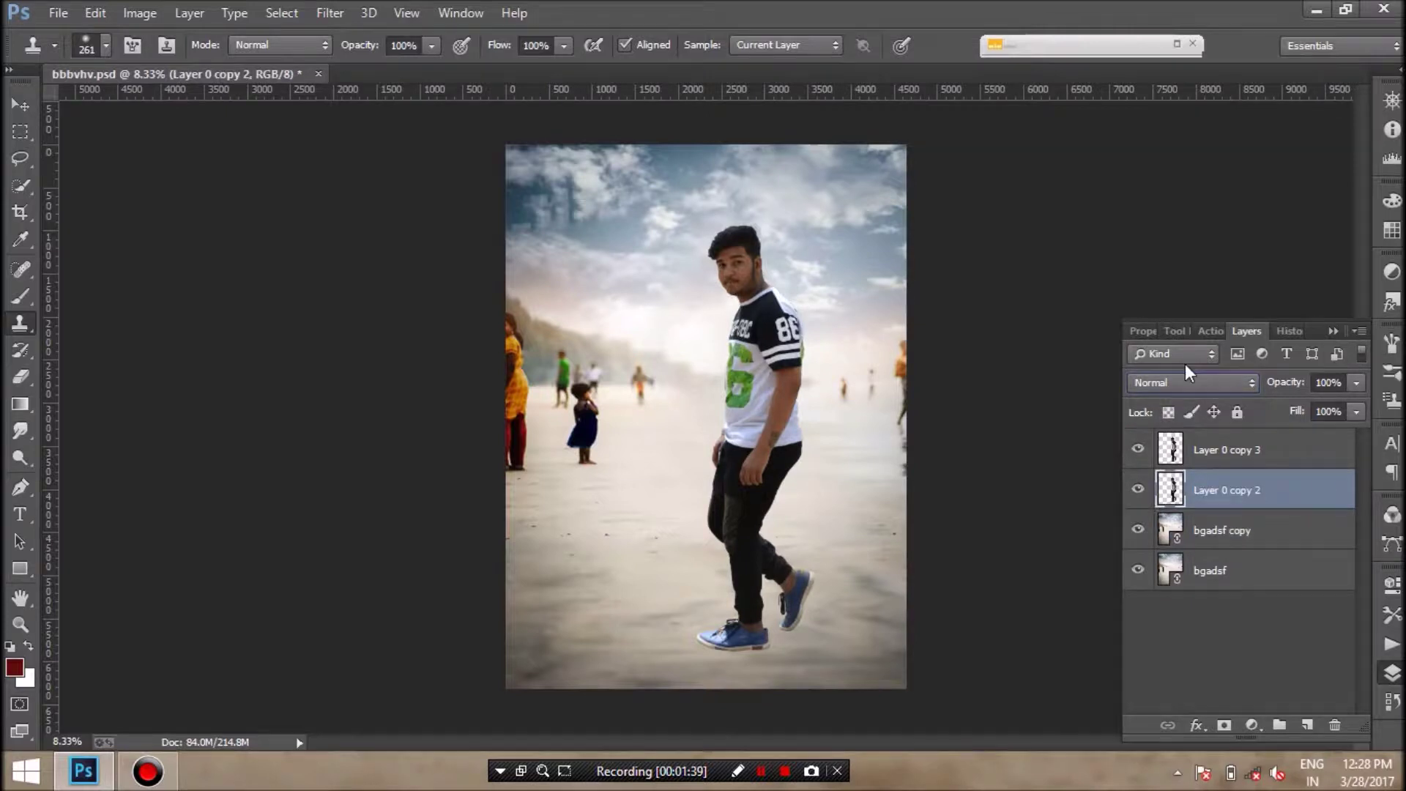
left_click(329, 12)
left_click(392, 204)
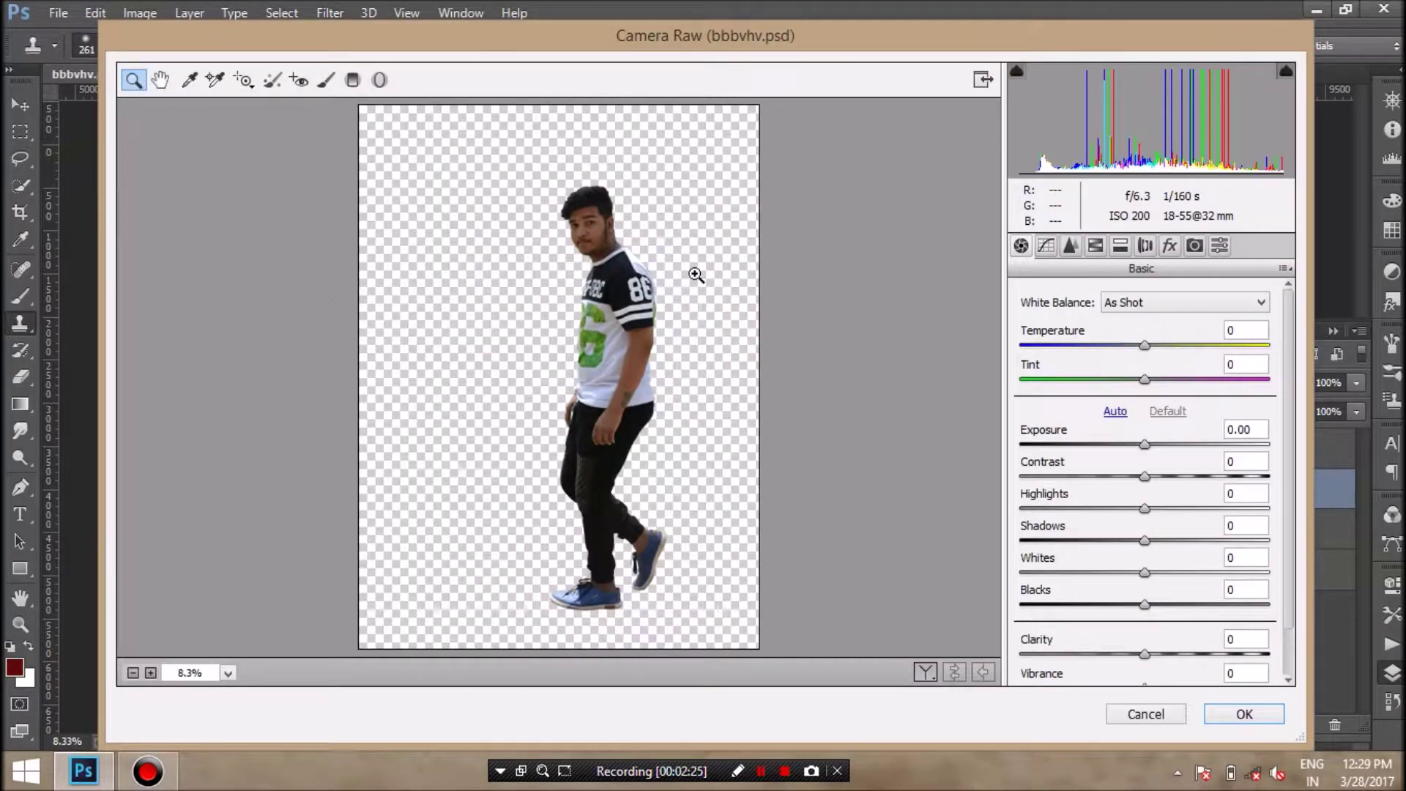
Blacken Layer 0 copy 2 in Camera Raw: Exposure −5.00, Highlights/Shadows/Whites/Blacks −100.
left_click(1019, 444)
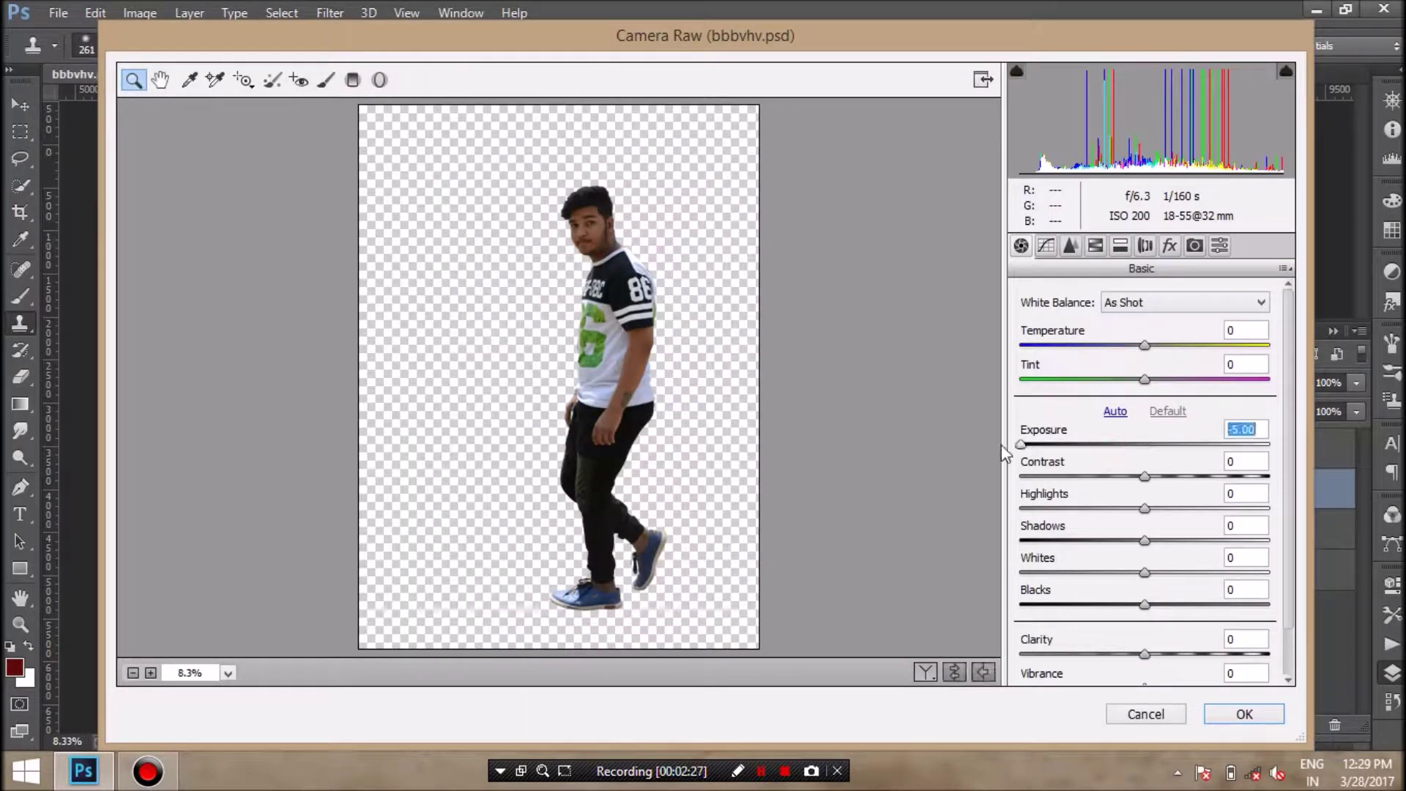
left_click_drag(1145, 509, 995, 514)
left_click(1021, 540)
left_click(1021, 572)
left_click(1021, 604)
left_click(1244, 714)
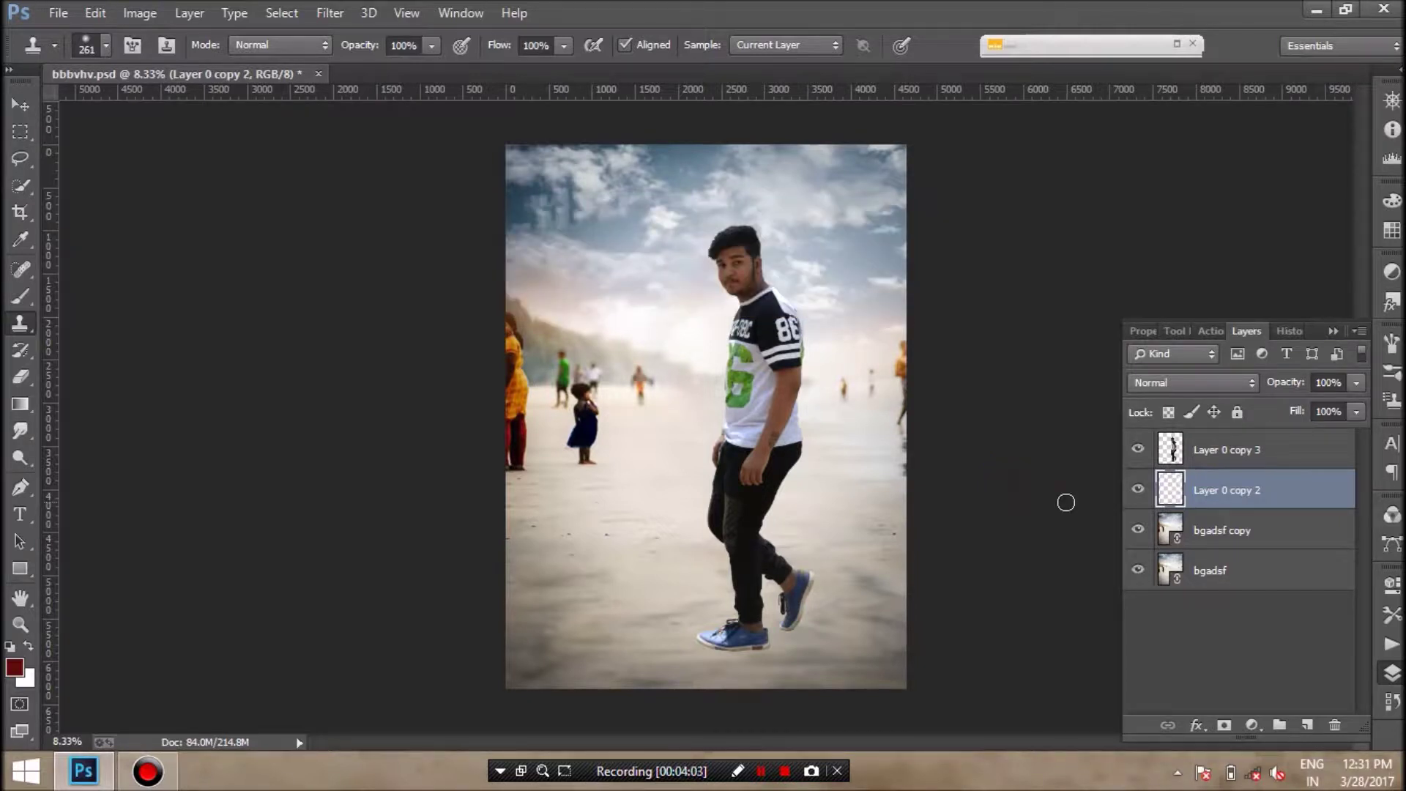
left_click(21, 103)
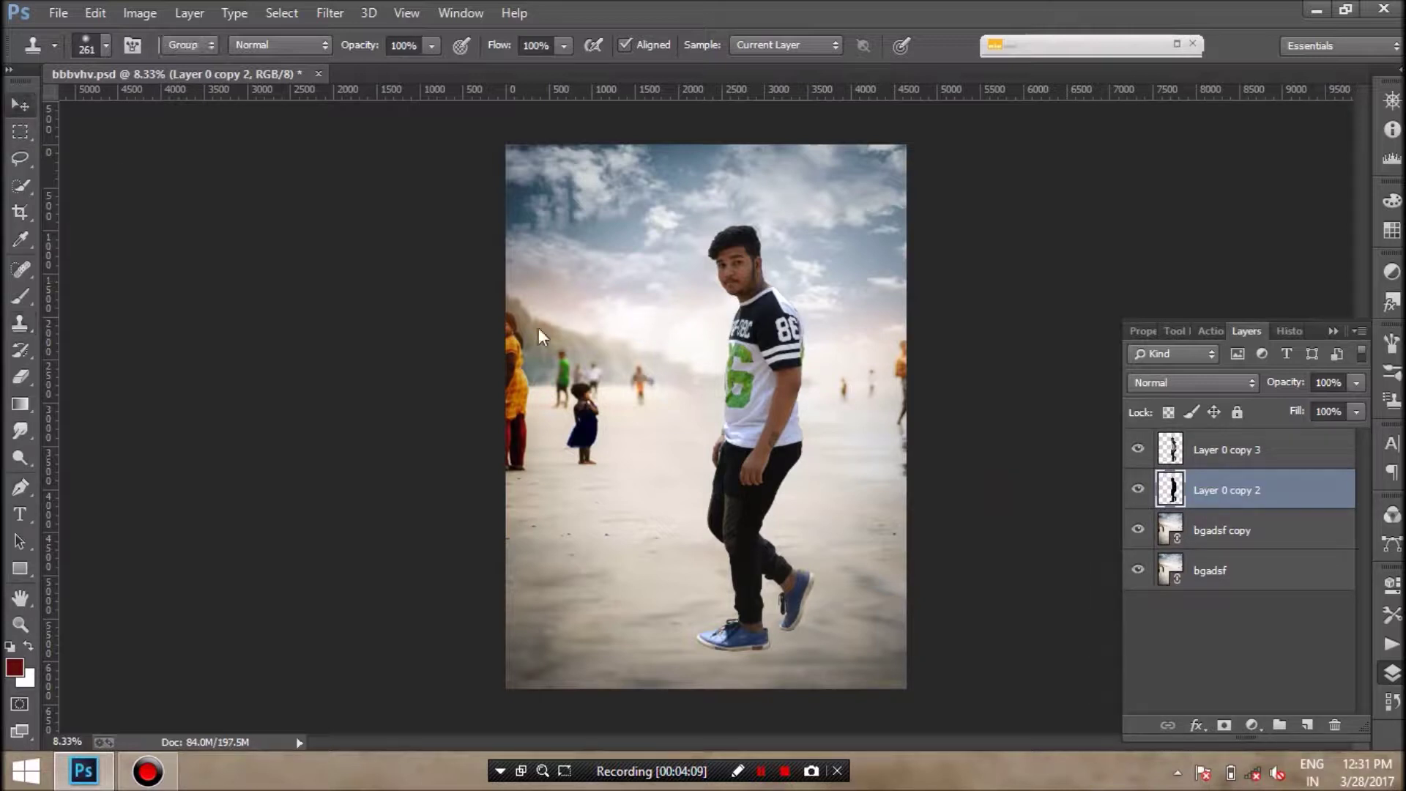
Free-transform the black silhouette, rotating it to lie along the sand at the man's feet.
left_click(815, 226)
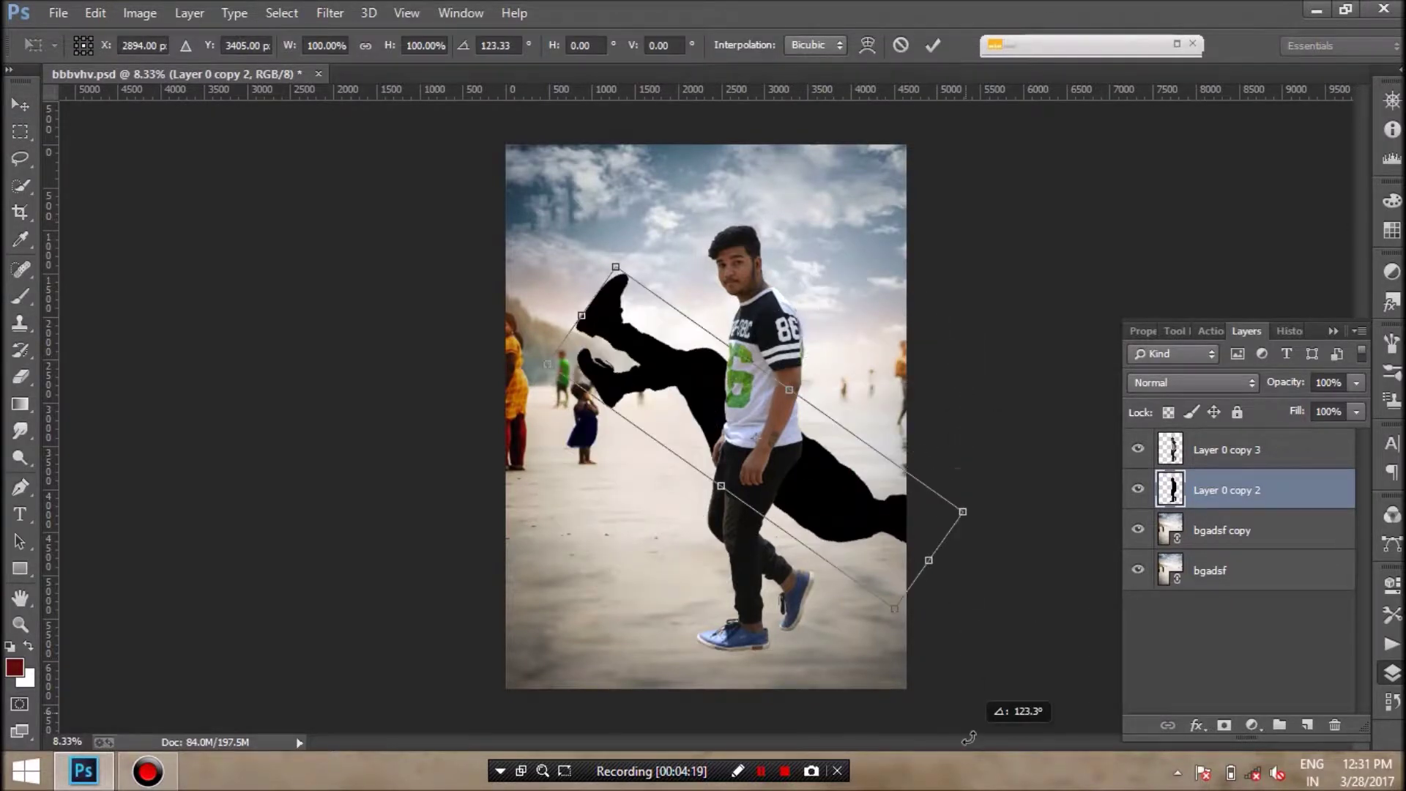
left_click_drag(827, 220, 892, 621)
mouse_move(877, 551)
left_mouse_down()
mouse_move(990, 741)
mouse_move(888, 668)
left_mouse_up()
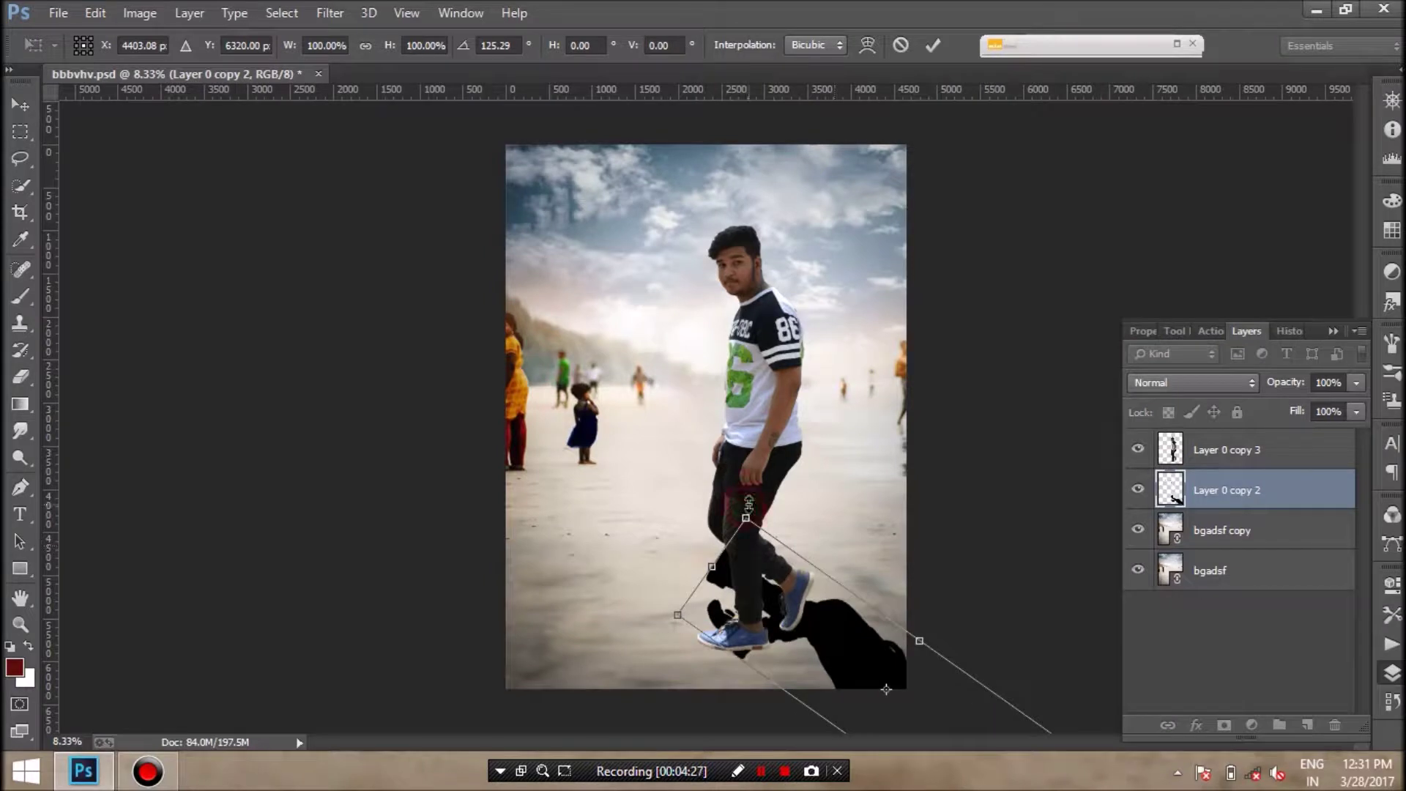
left_click_drag(813, 707, 798, 697)
left_click_drag(864, 622, 876, 636)
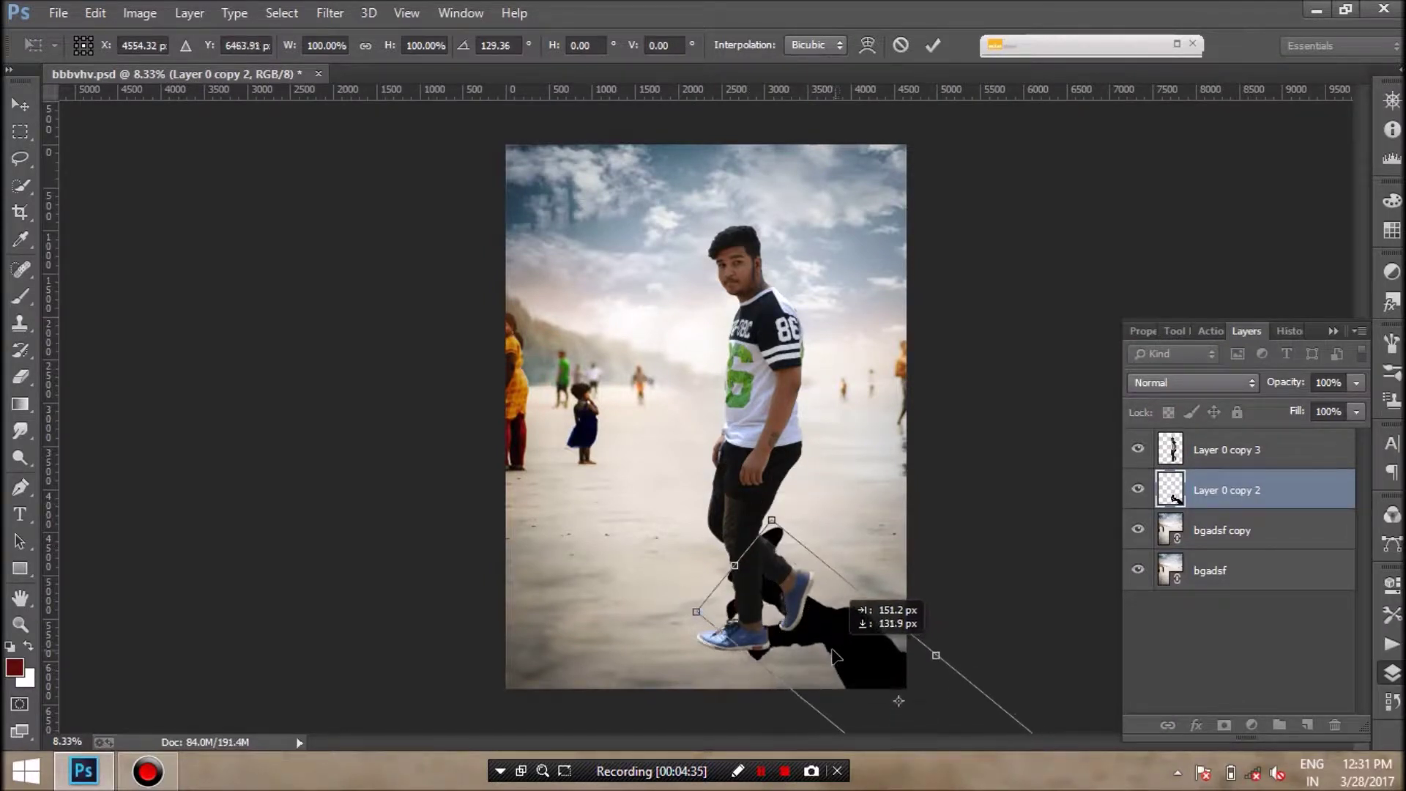
left_click_drag(769, 502, 830, 499)
mouse_move(843, 676)
left_mouse_down()
mouse_move(855, 709)
mouse_move(837, 682)
left_mouse_up()
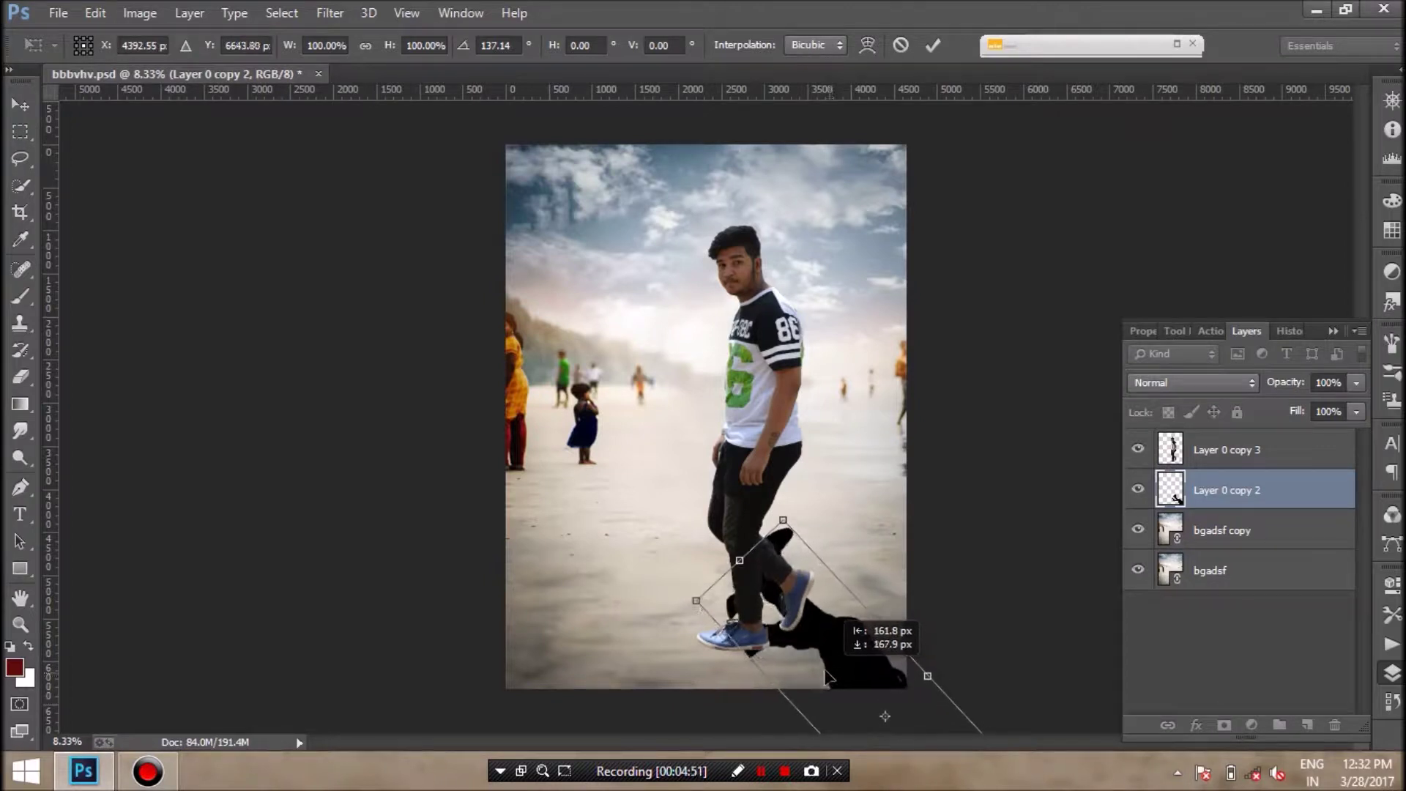
left_click_drag(837, 683, 832, 668)
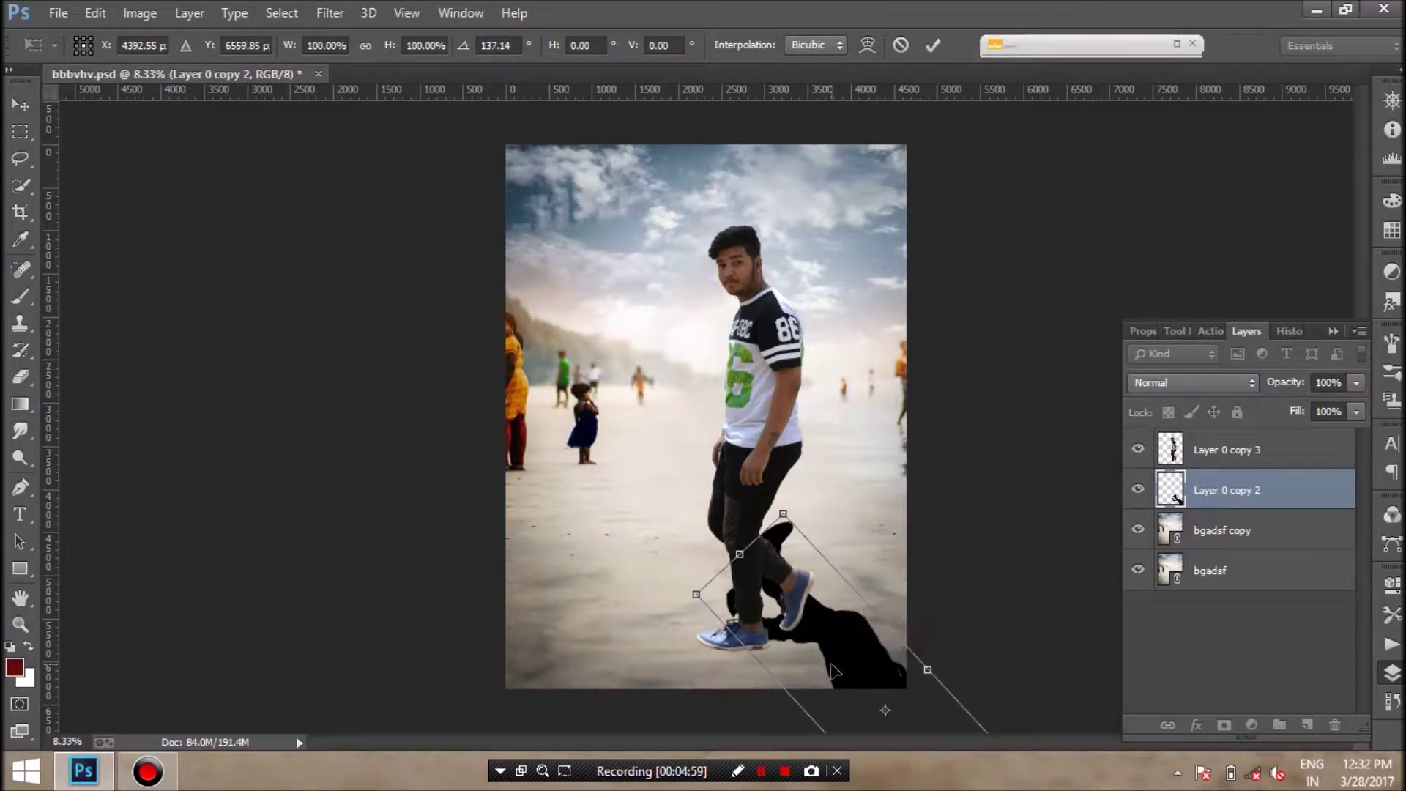
left_click_drag(783, 499, 795, 495)
left_click_drag(835, 655, 841, 666)
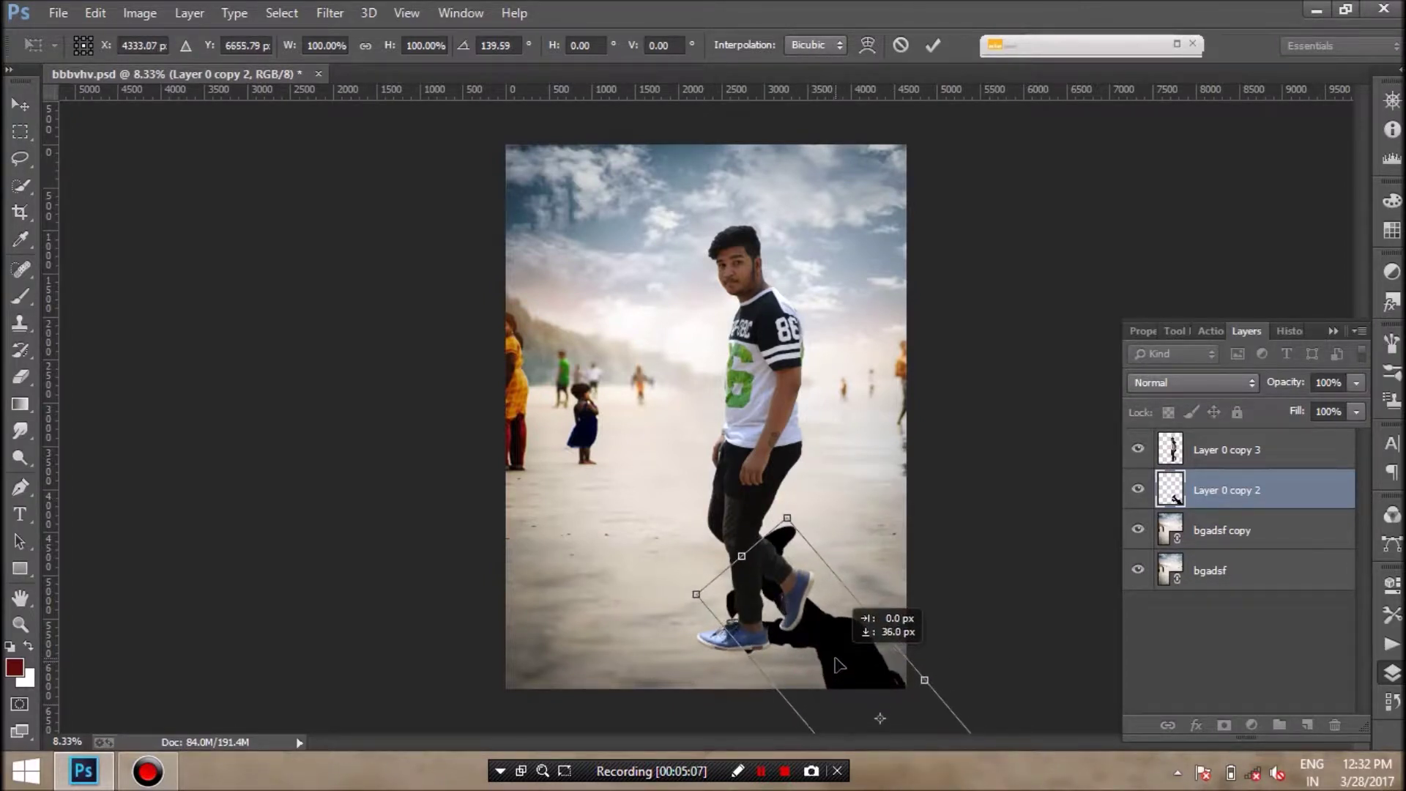
Lower the shadow to 50% opacity and set a 125 px eraser brush.
left_click(1356, 382)
left_click_drag(1355, 399, 1304, 399)
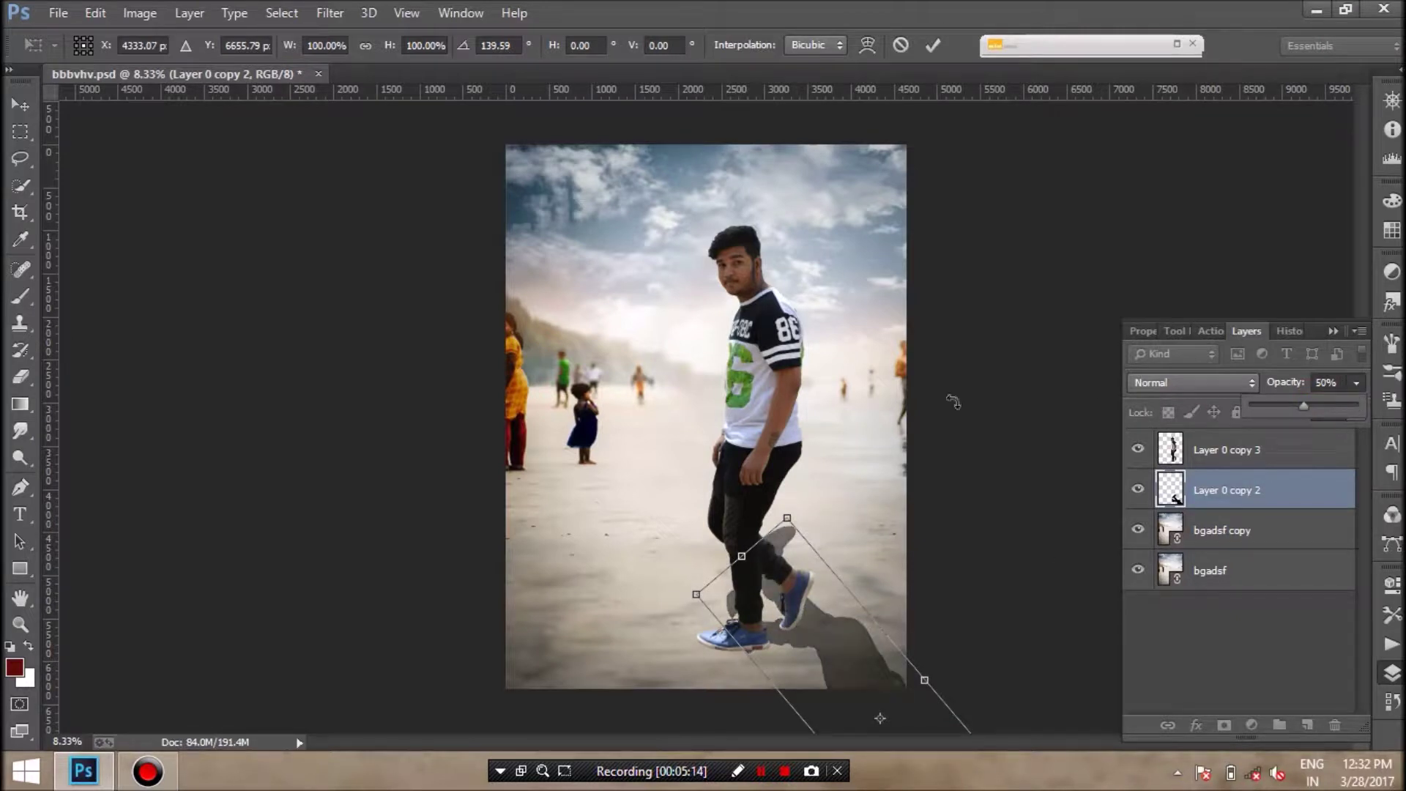
key("e")
key("Escape")
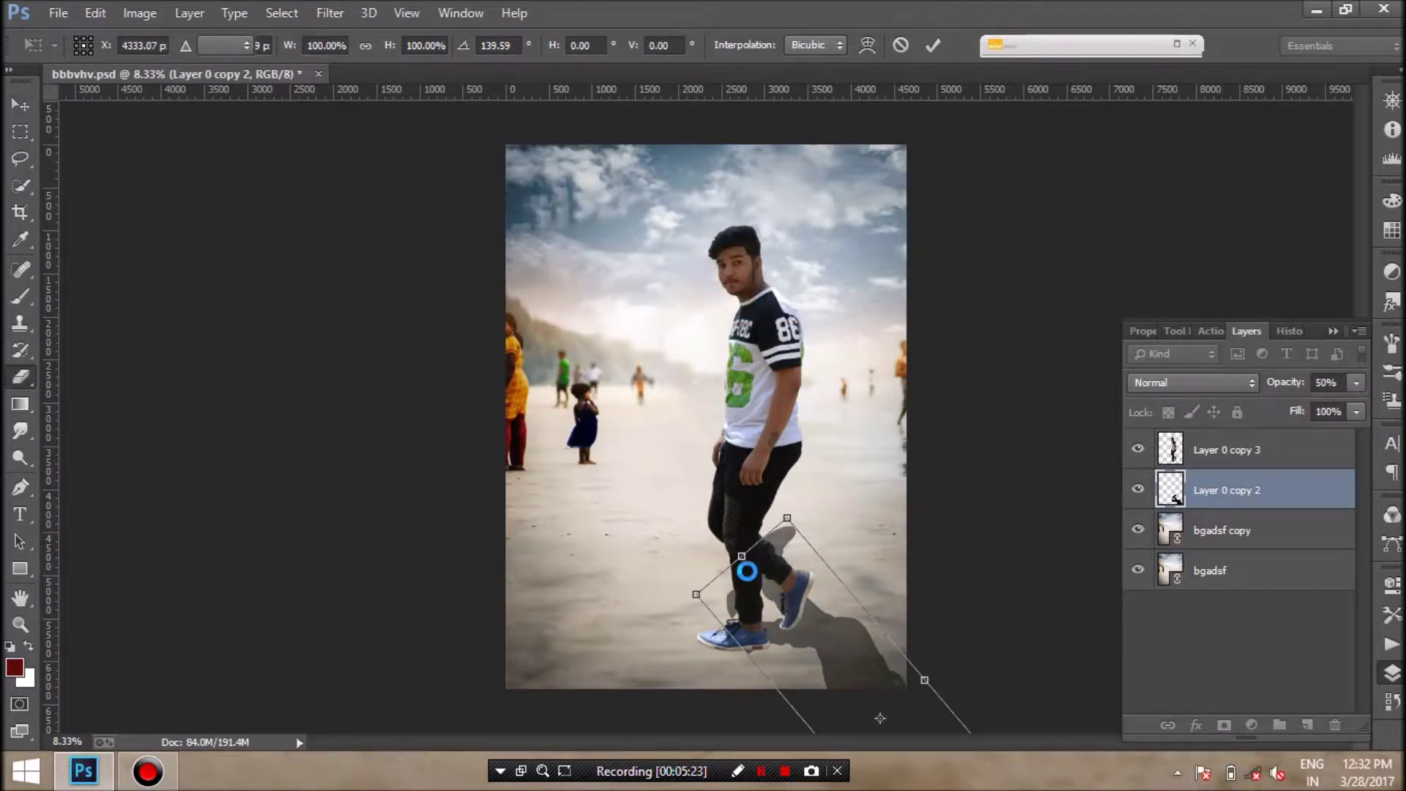
left_click(107, 45)
type("125")
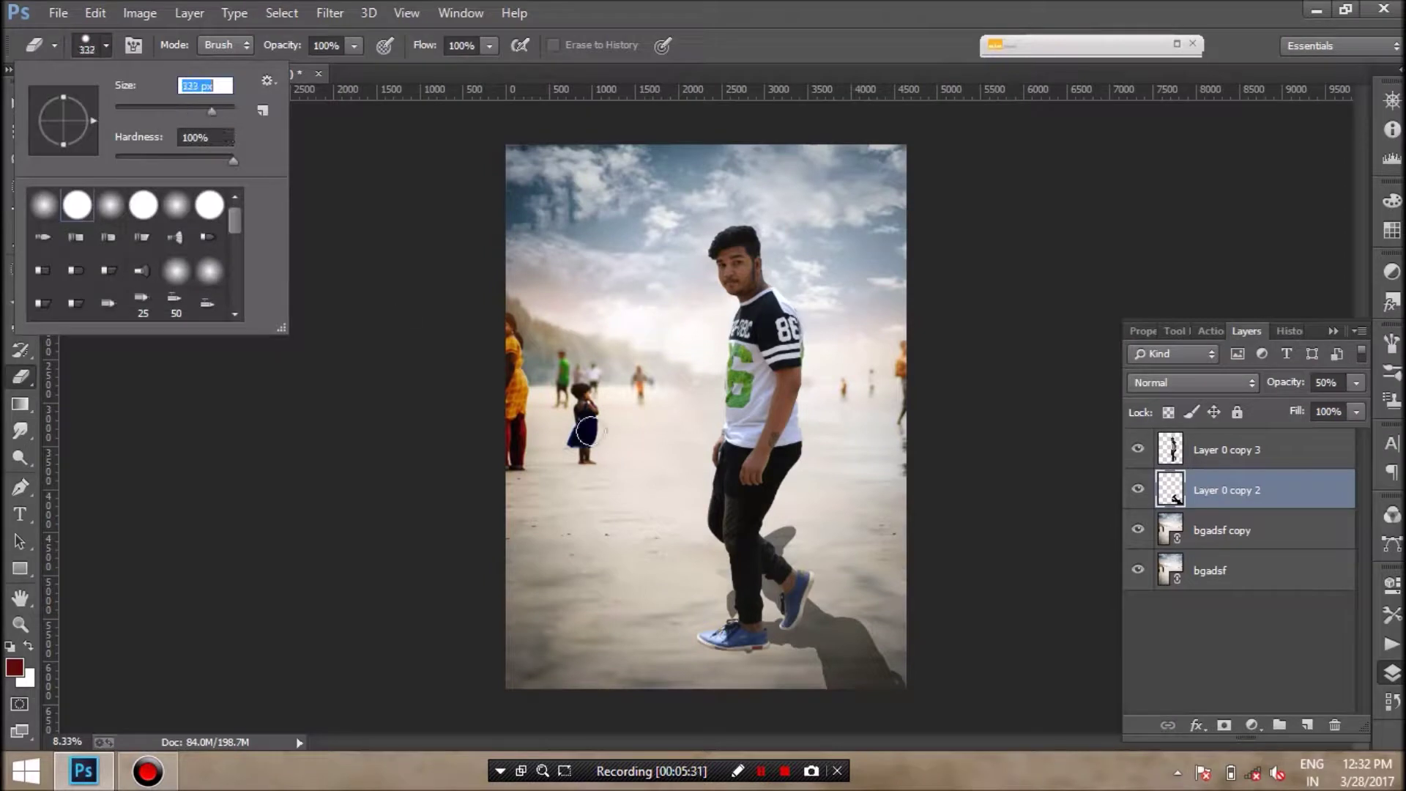
key("Return")
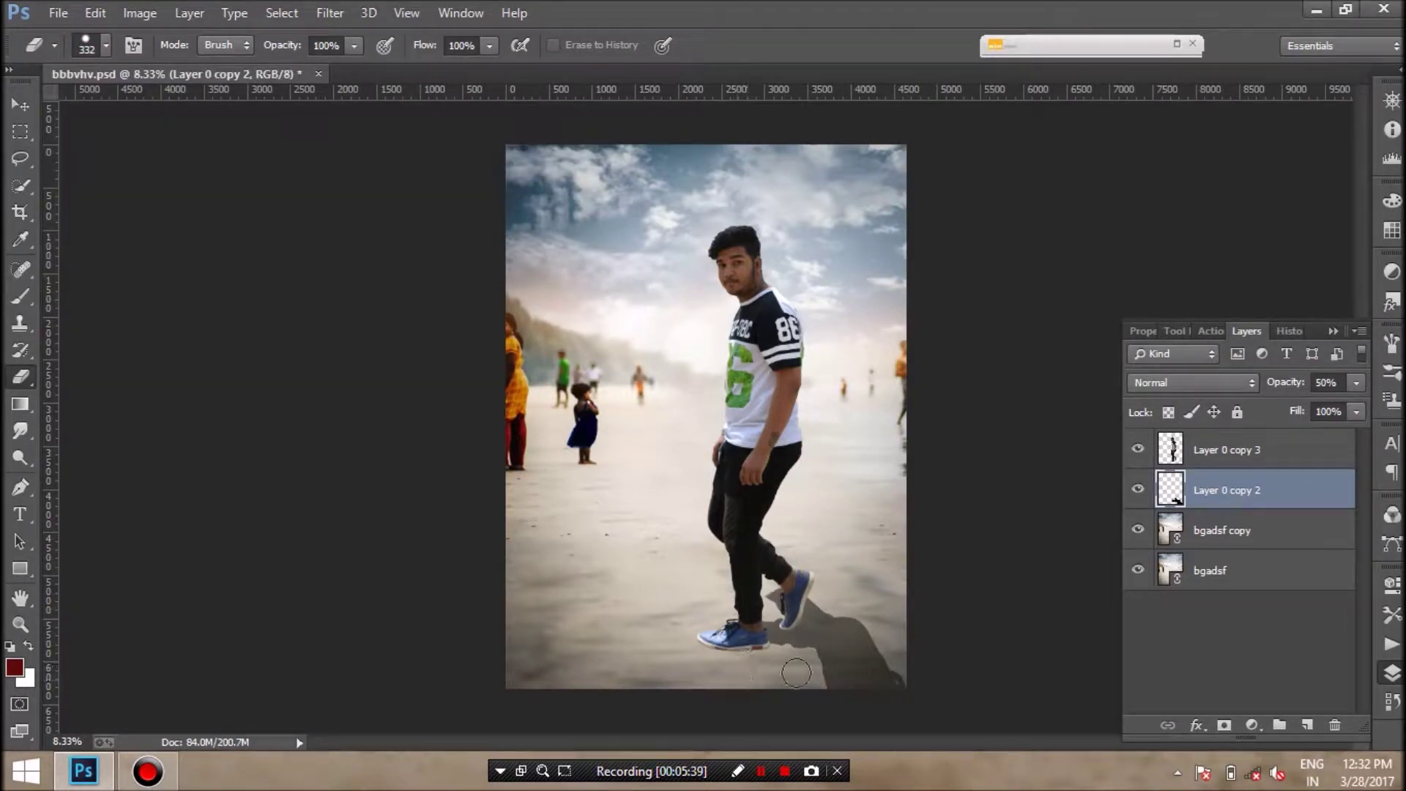
left_click(82, 740)
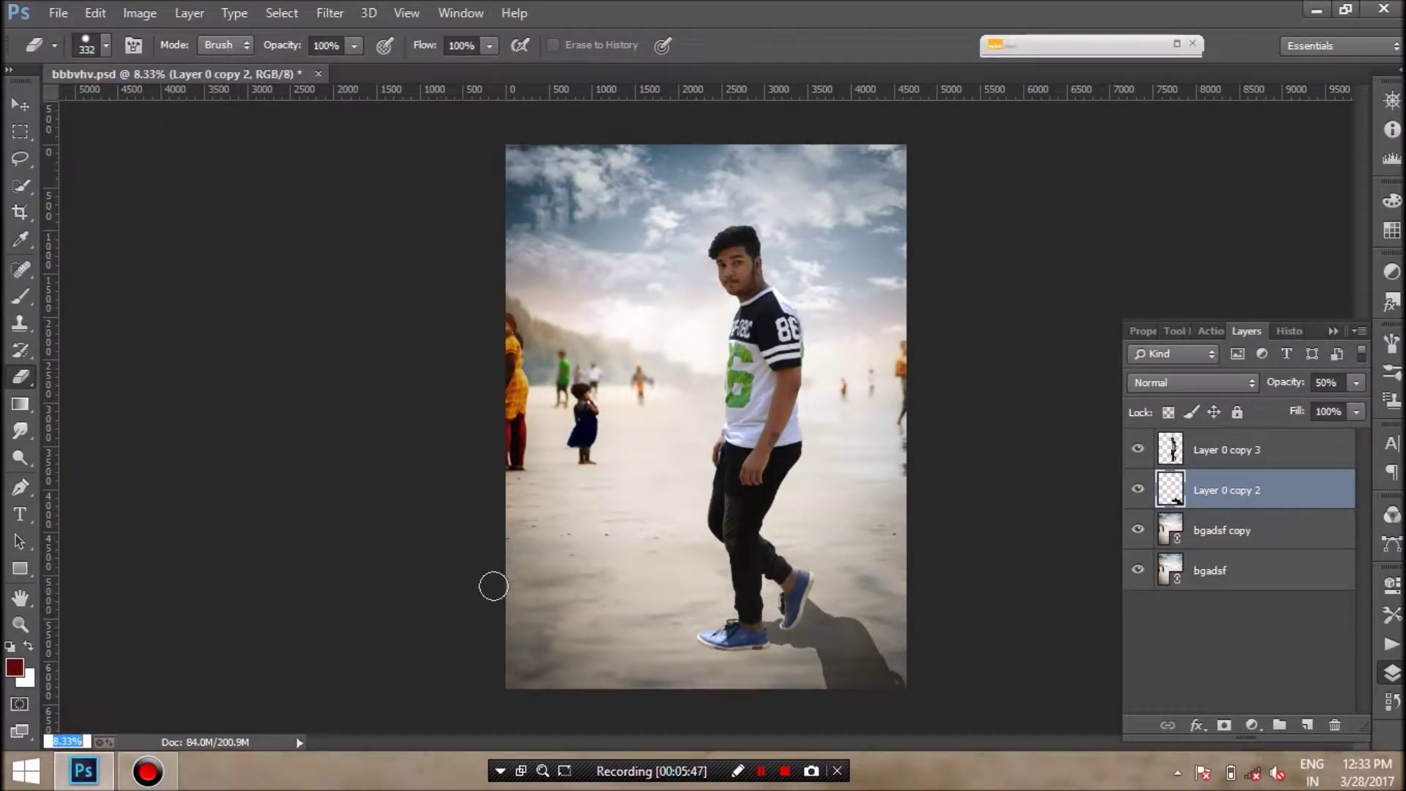
Refine the shadow's rotation and position at 40% opacity, commit the transform, and place it under the feet.
key("v")
left_click_drag(722, 561, 719, 549)
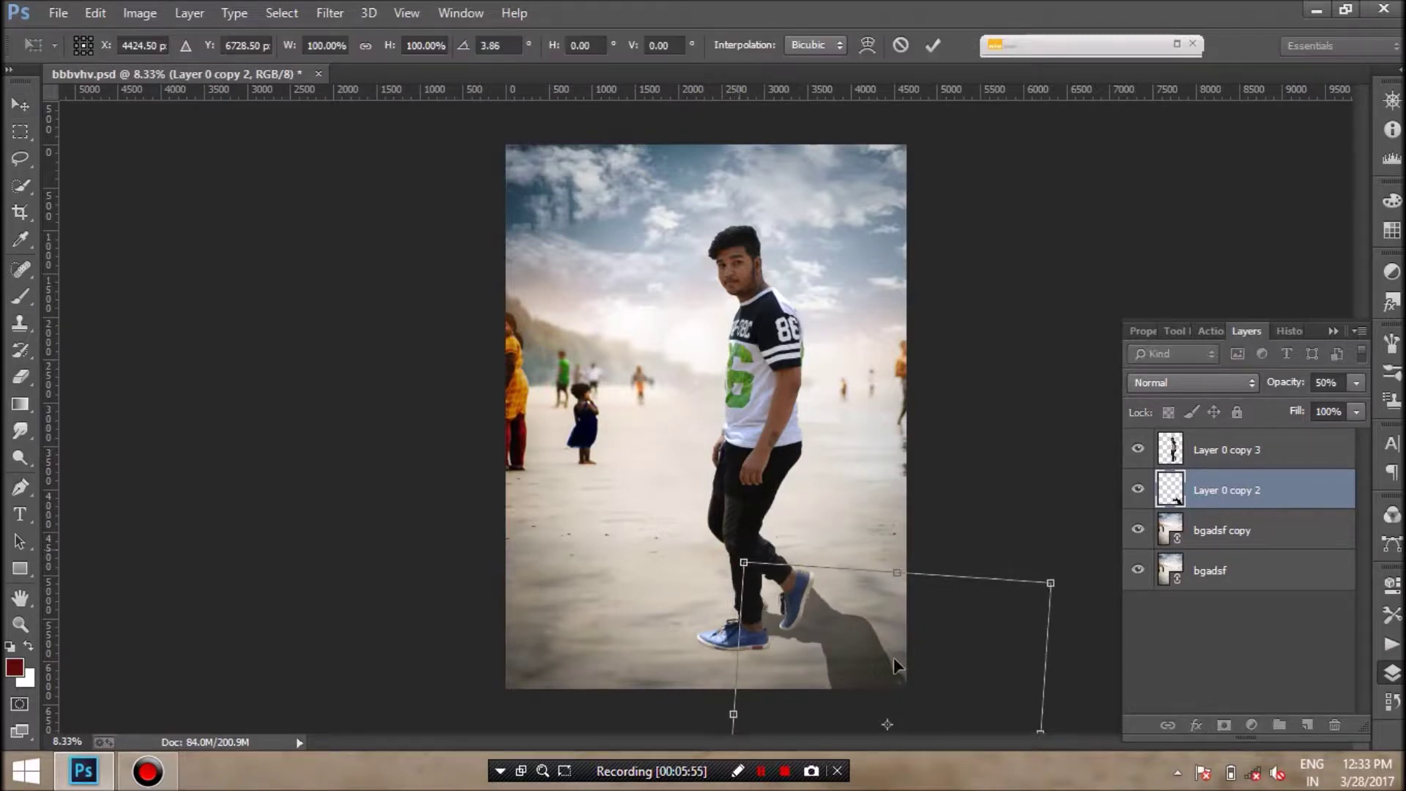
left_click(1356, 382)
left_click_drag(1310, 412, 1301, 412)
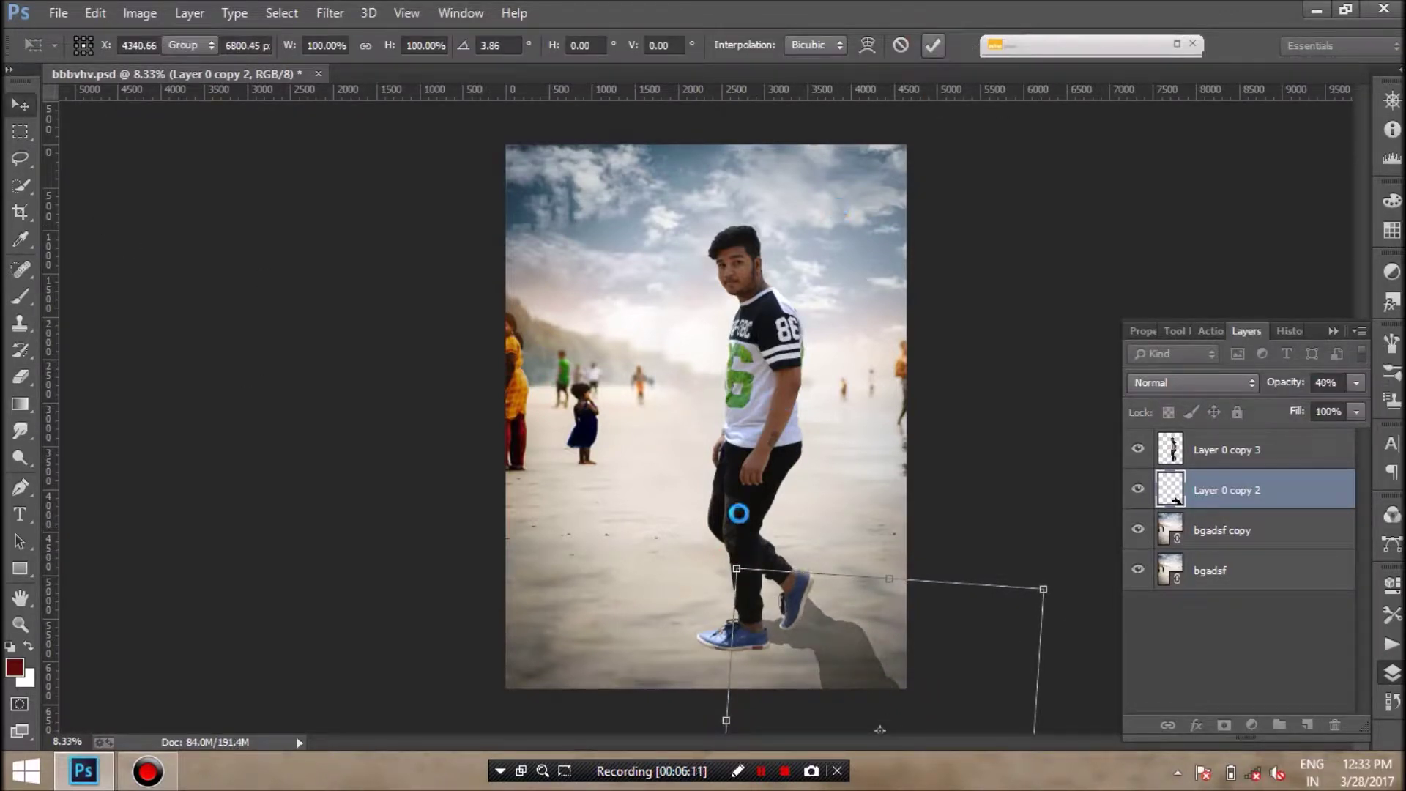
left_click_drag(738, 515, 1014, 751)
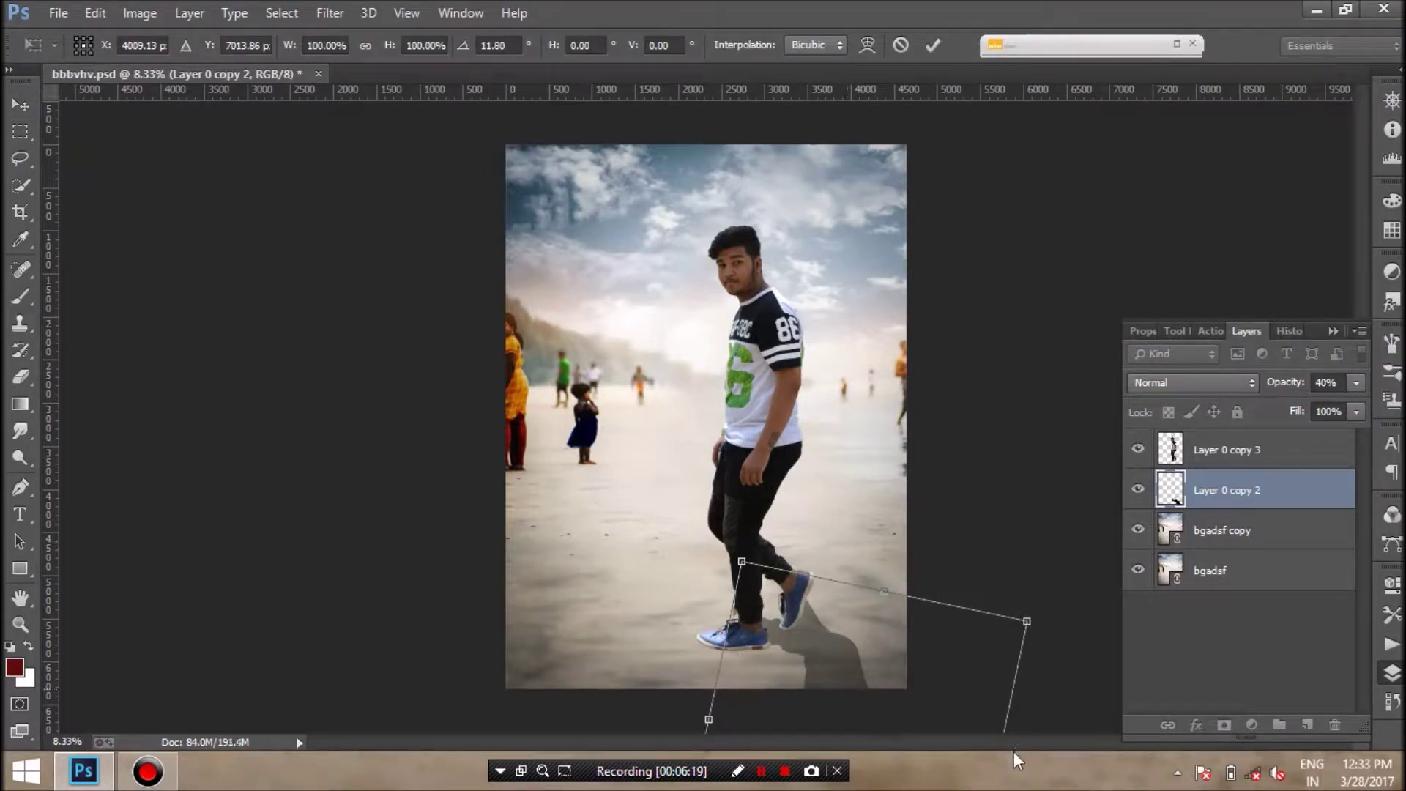
left_click_drag(870, 635, 857, 647)
key("Return")
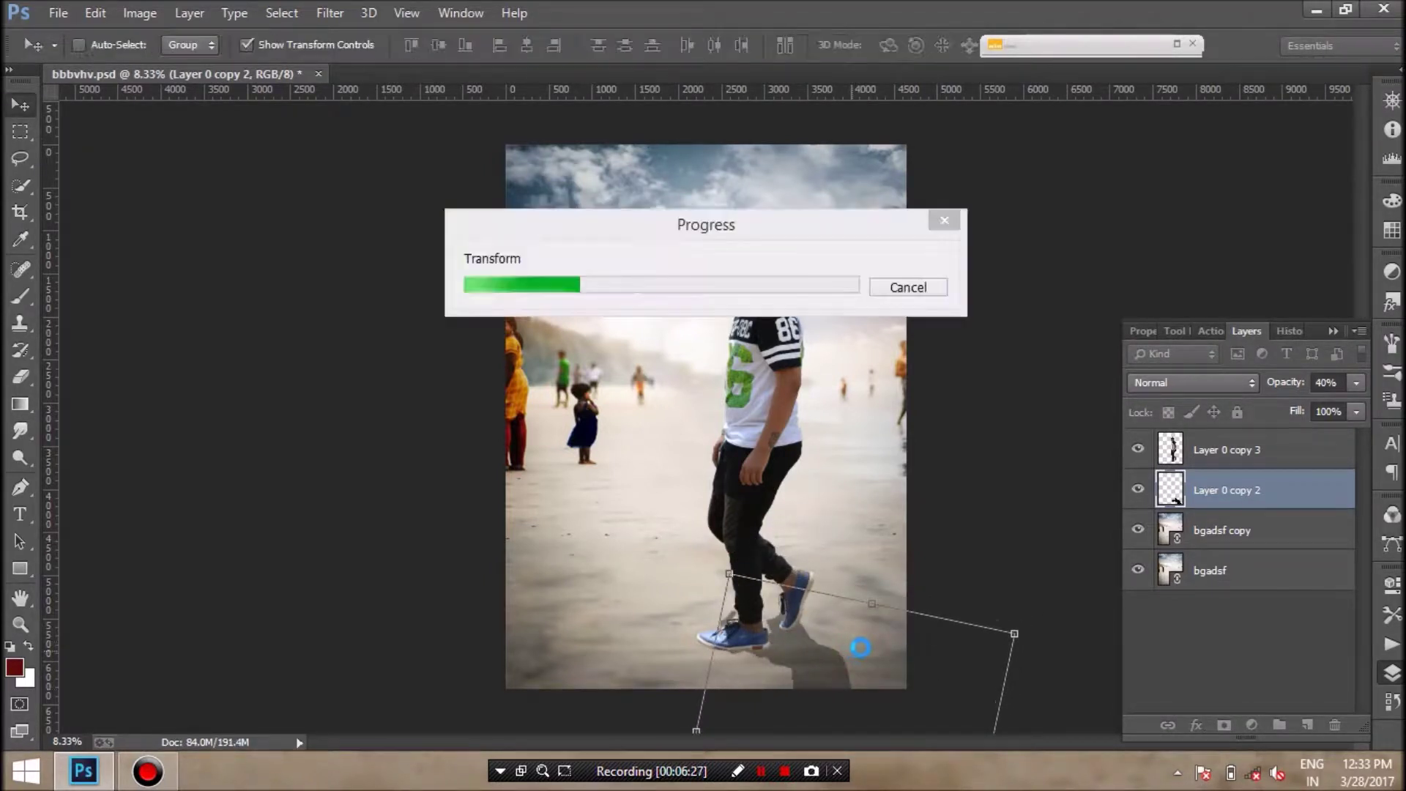
left_click_drag(883, 621, 875, 618)
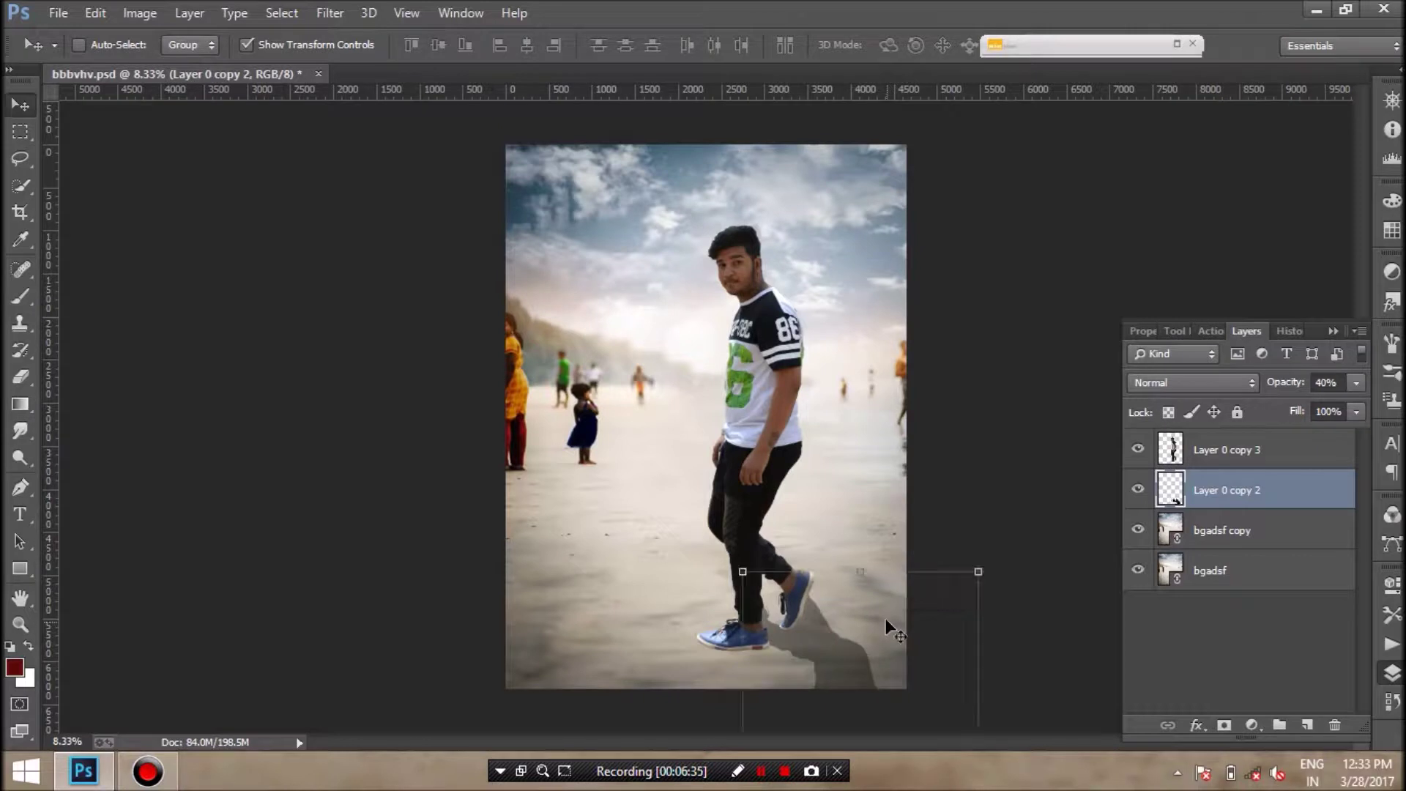
Fade the shadow to about 32% opacity and erase it over the back shoe heel.
left_click(1356, 382)
left_click_drag(1299, 404, 1288, 404)
key("e")
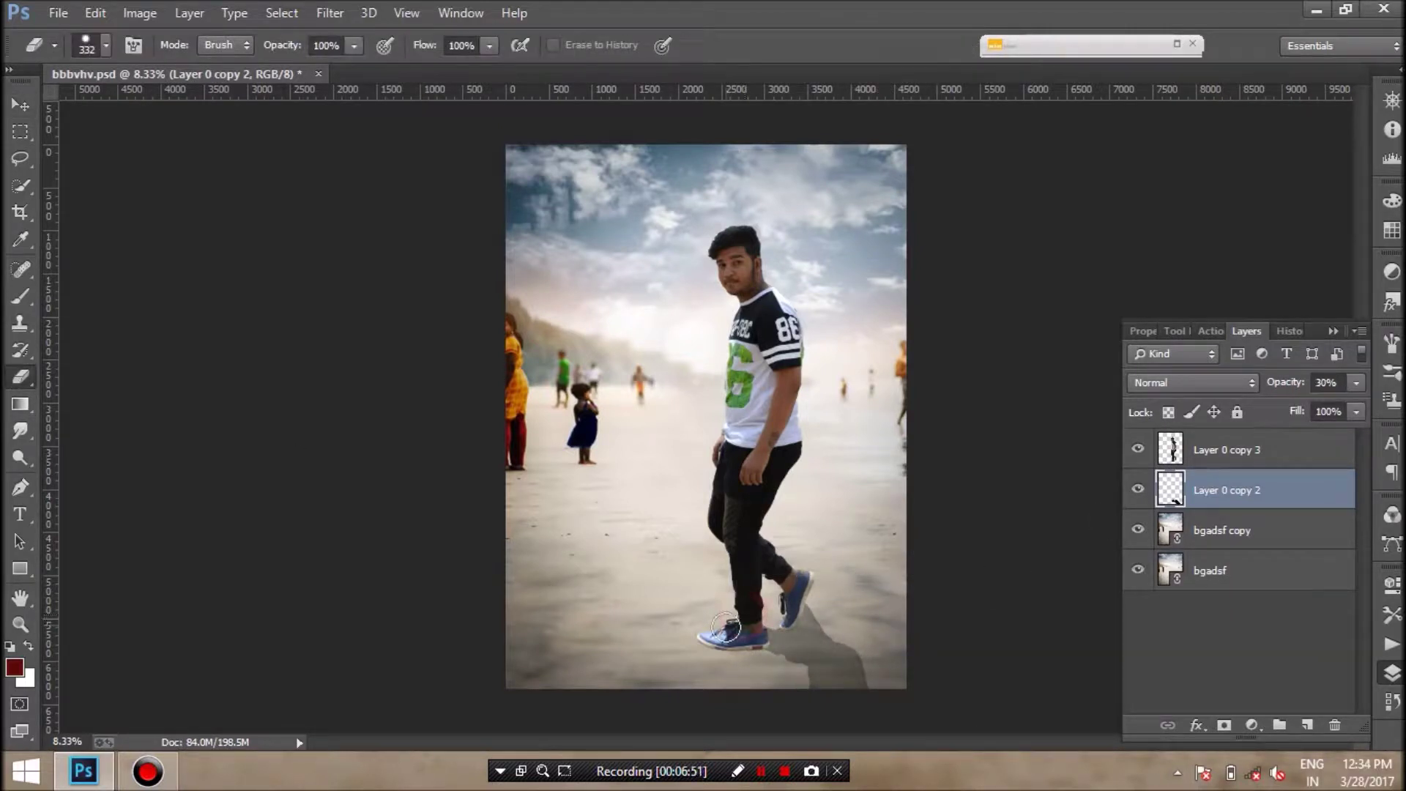
left_click(777, 605)
left_click_drag(1293, 407, 1296, 407)
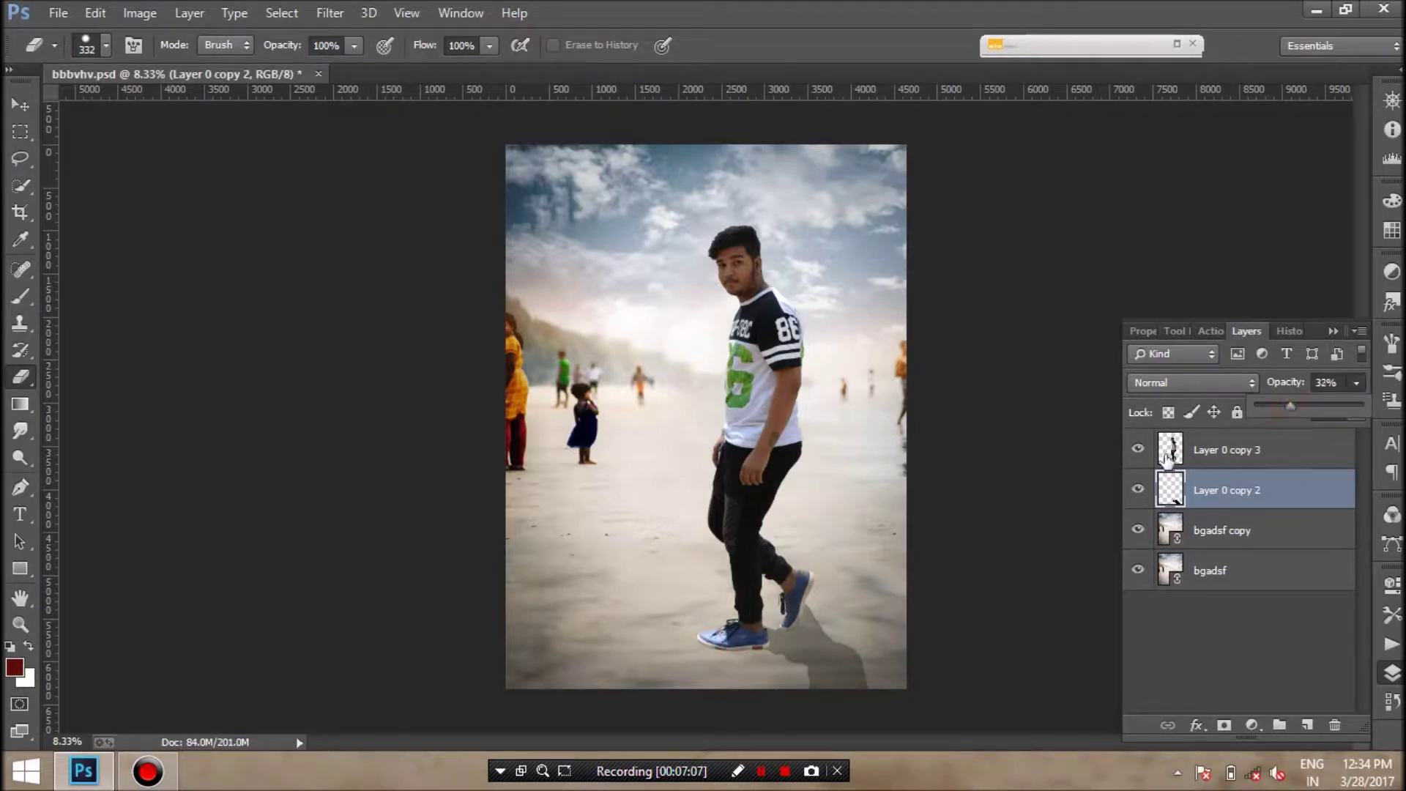
Blur the shadow layer with a 38.7 px Gaussian Blur, then reduce its opacity.
left_click(330, 12)
left_click(687, 408)
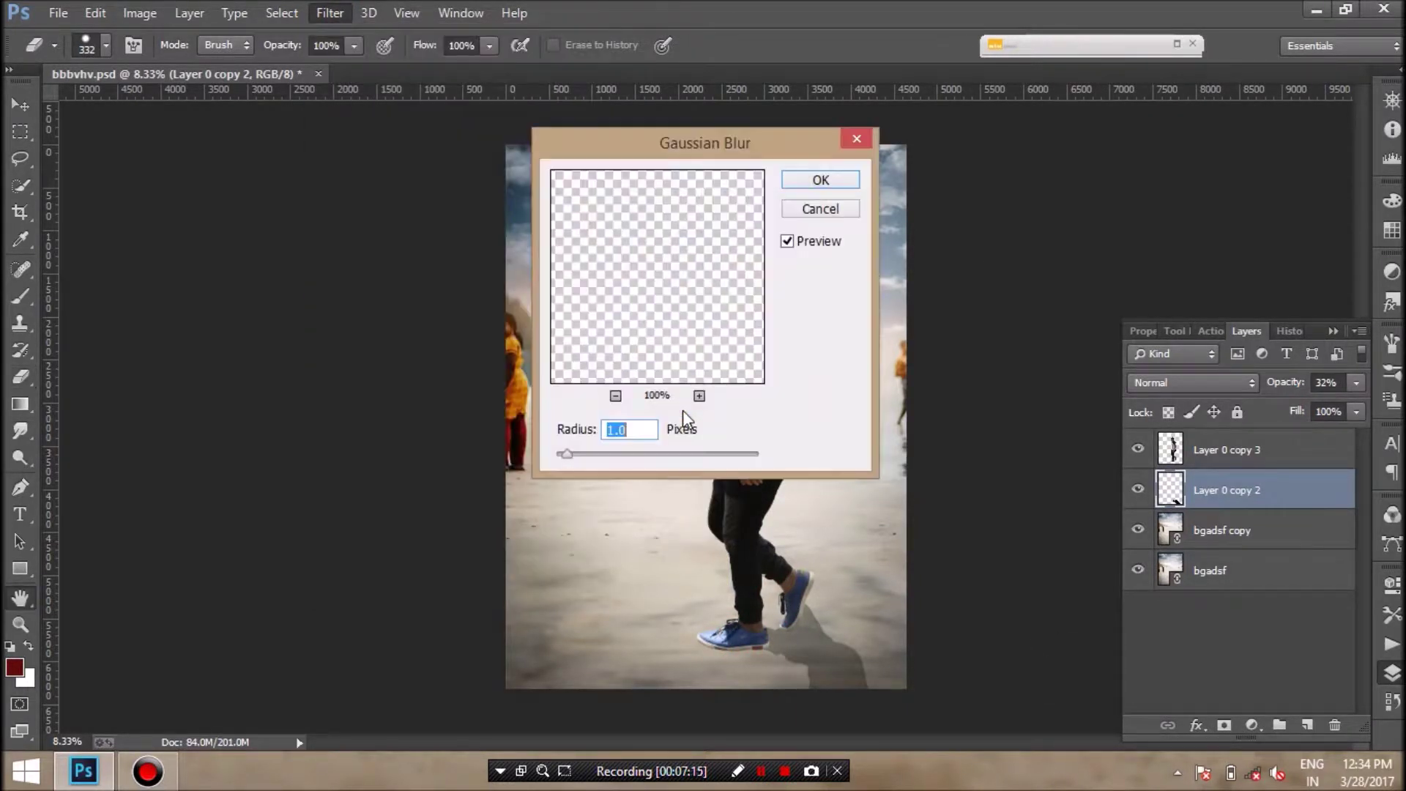
left_click_drag(647, 454, 680, 454)
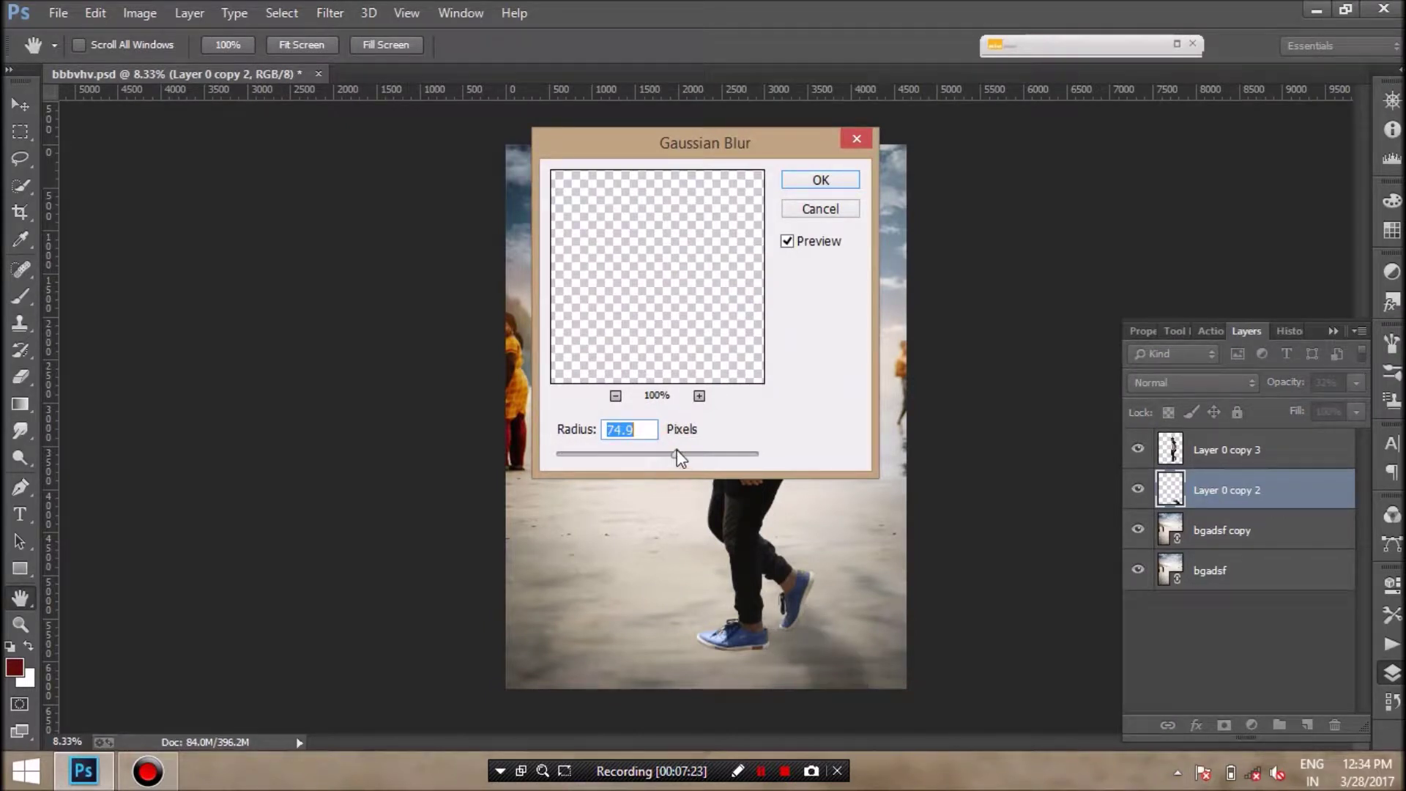
left_click_drag(657, 455, 660, 454)
left_click(788, 185)
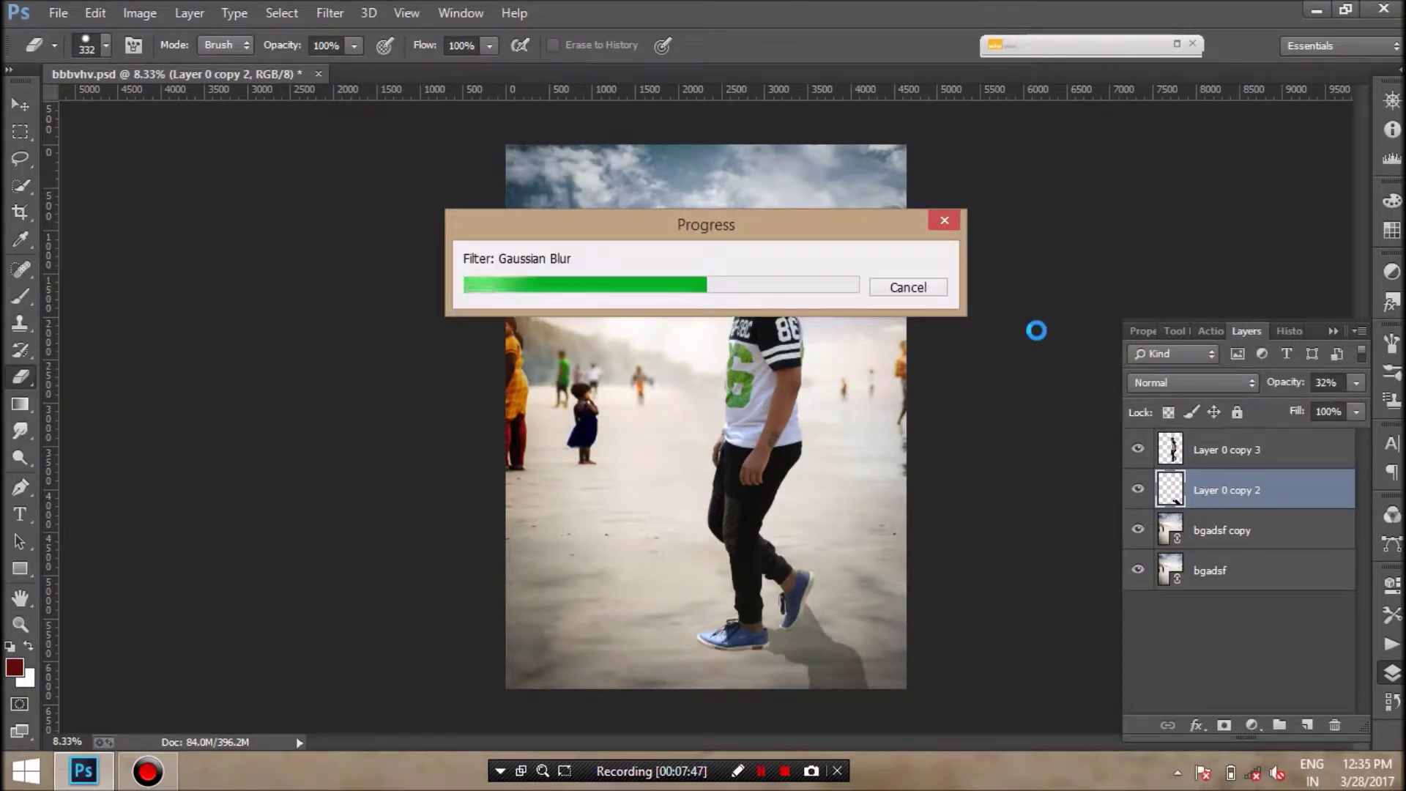
mouse_move(1356, 382)
left_mouse_down()
mouse_move(1338, 406)
mouse_move(1294, 404)
left_mouse_up()
left_click(1137, 450)
left_click(1215, 545)
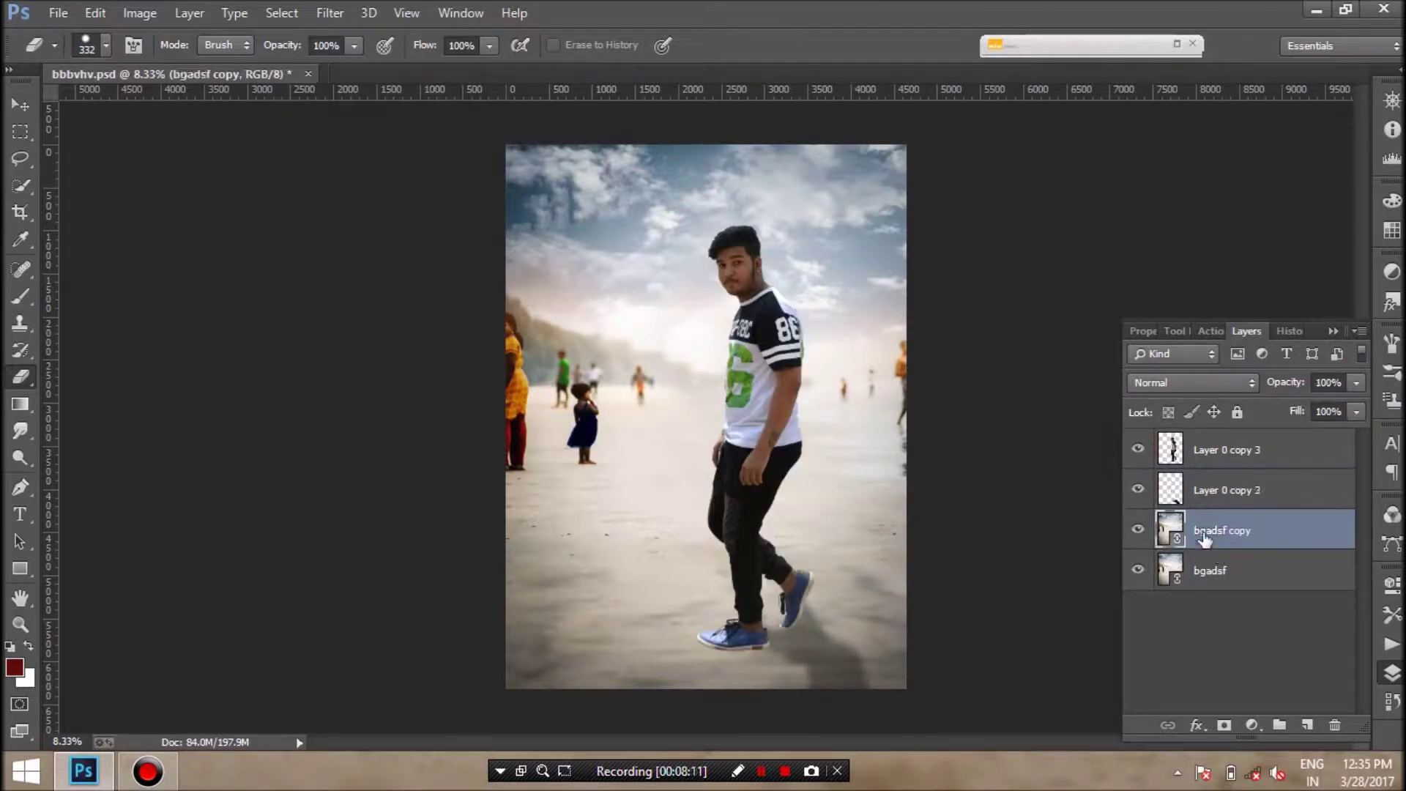
Set the bgadsf copy layer to Multiply blend mode and adjust its opacity.
left_click(1192, 382)
left_click(1150, 75)
left_click(1137, 449)
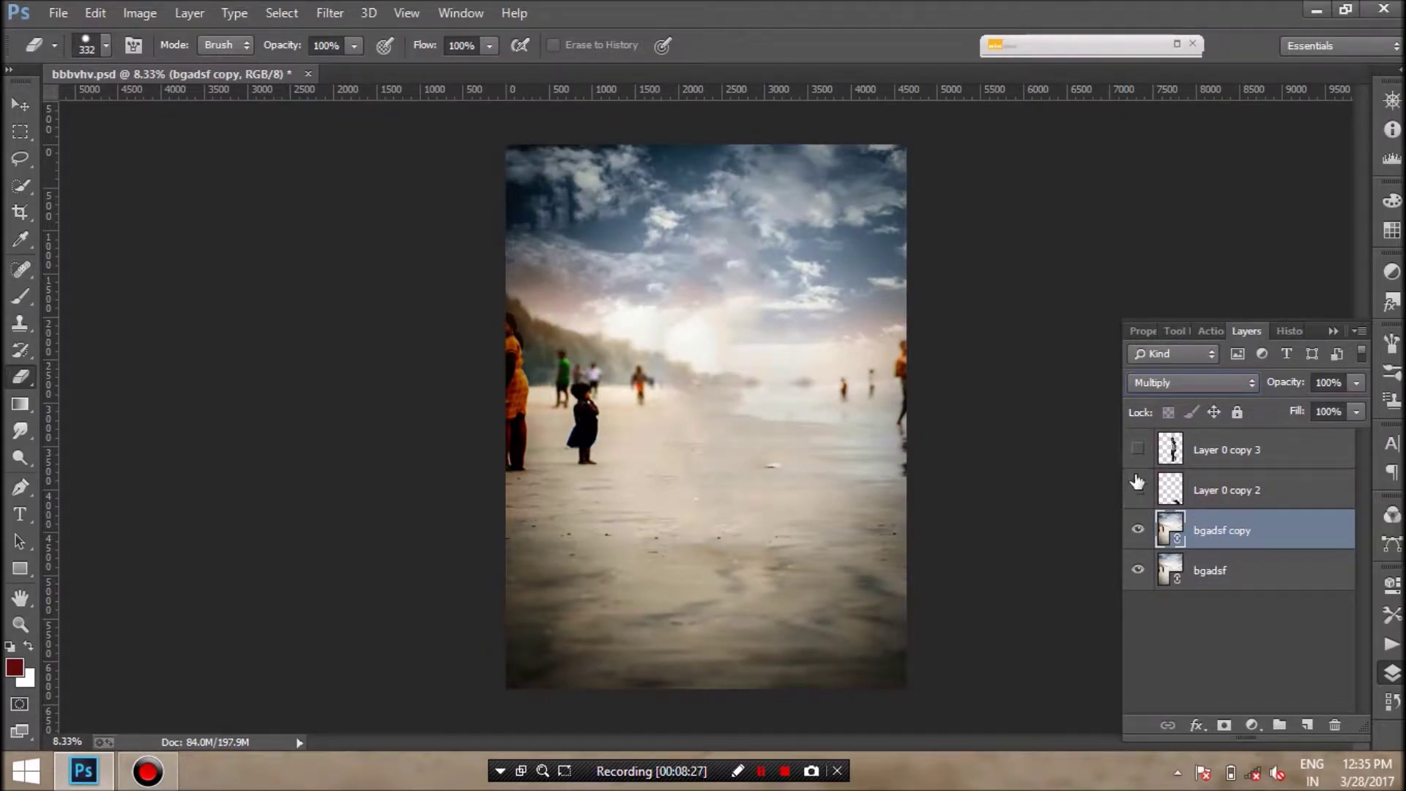
left_click(1138, 450)
left_click(1356, 412)
left_click_drag(1315, 402, 1382, 416)
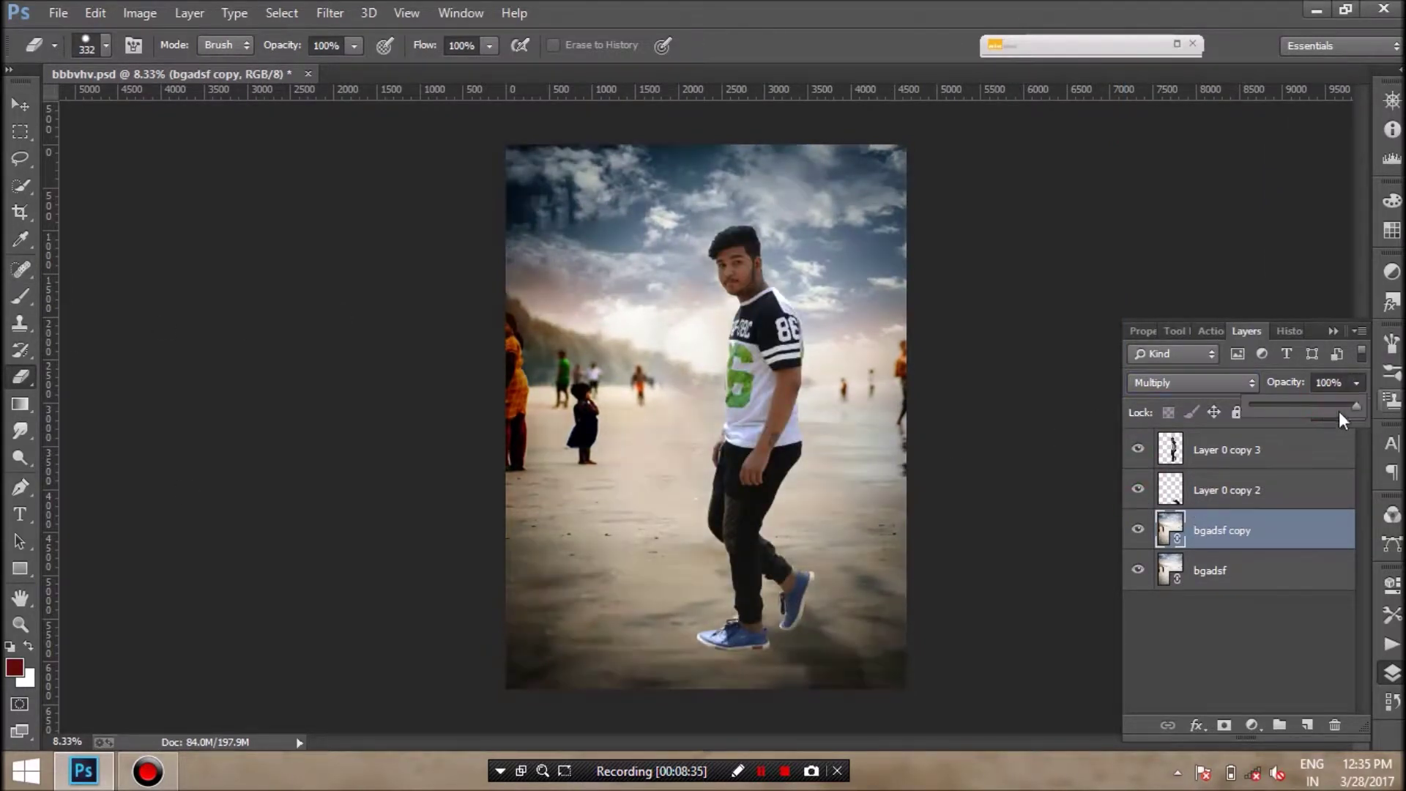
Rasterize the copy, erase its darkening from the sky and middle sand, and fade it to 31%.
left_click(106, 45)
left_click(515, 167)
left_click(719, 305)
mouse_move(644, 198)
left_mouse_down()
mouse_move(898, 198)
mouse_move(428, 416)
left_mouse_up()
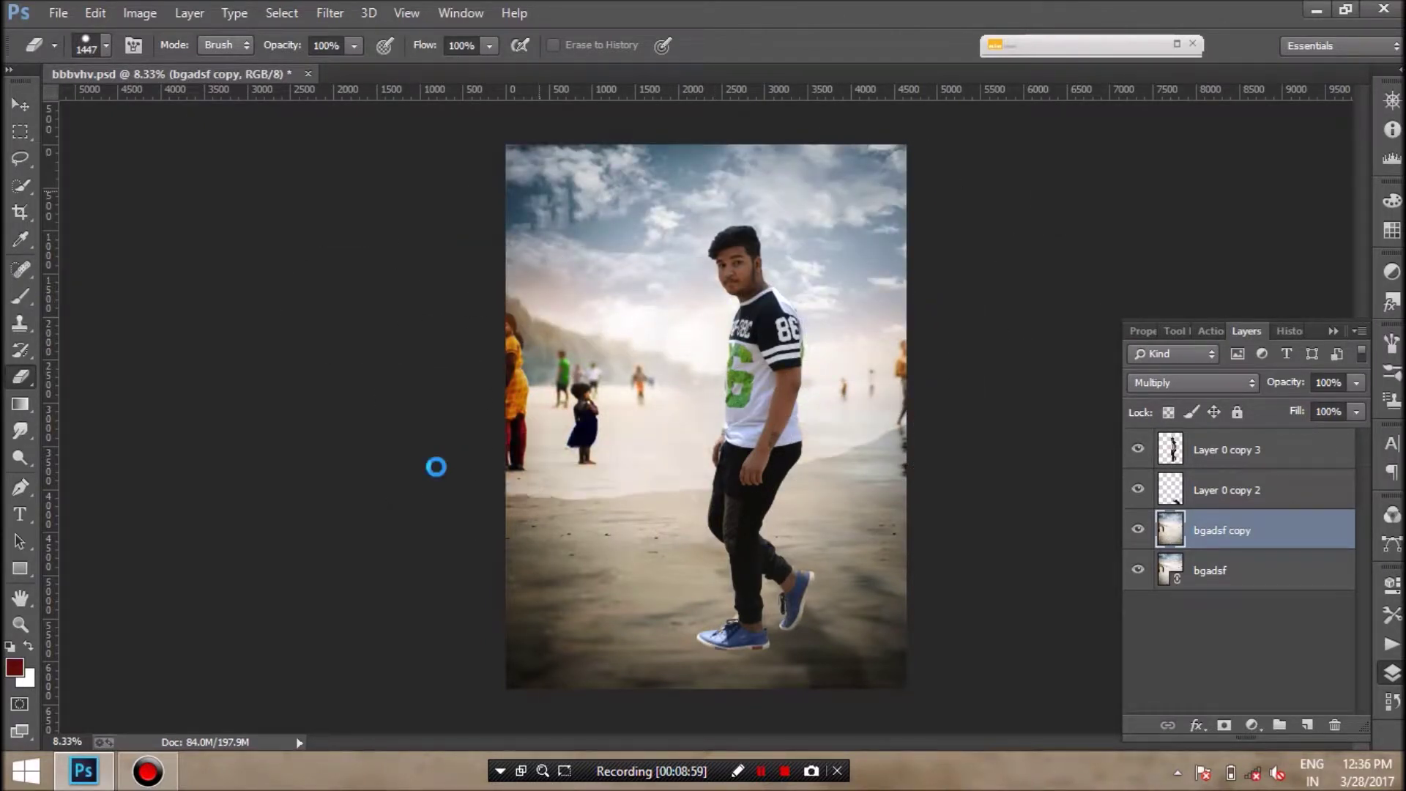
left_click_drag(436, 467, 757, 481)
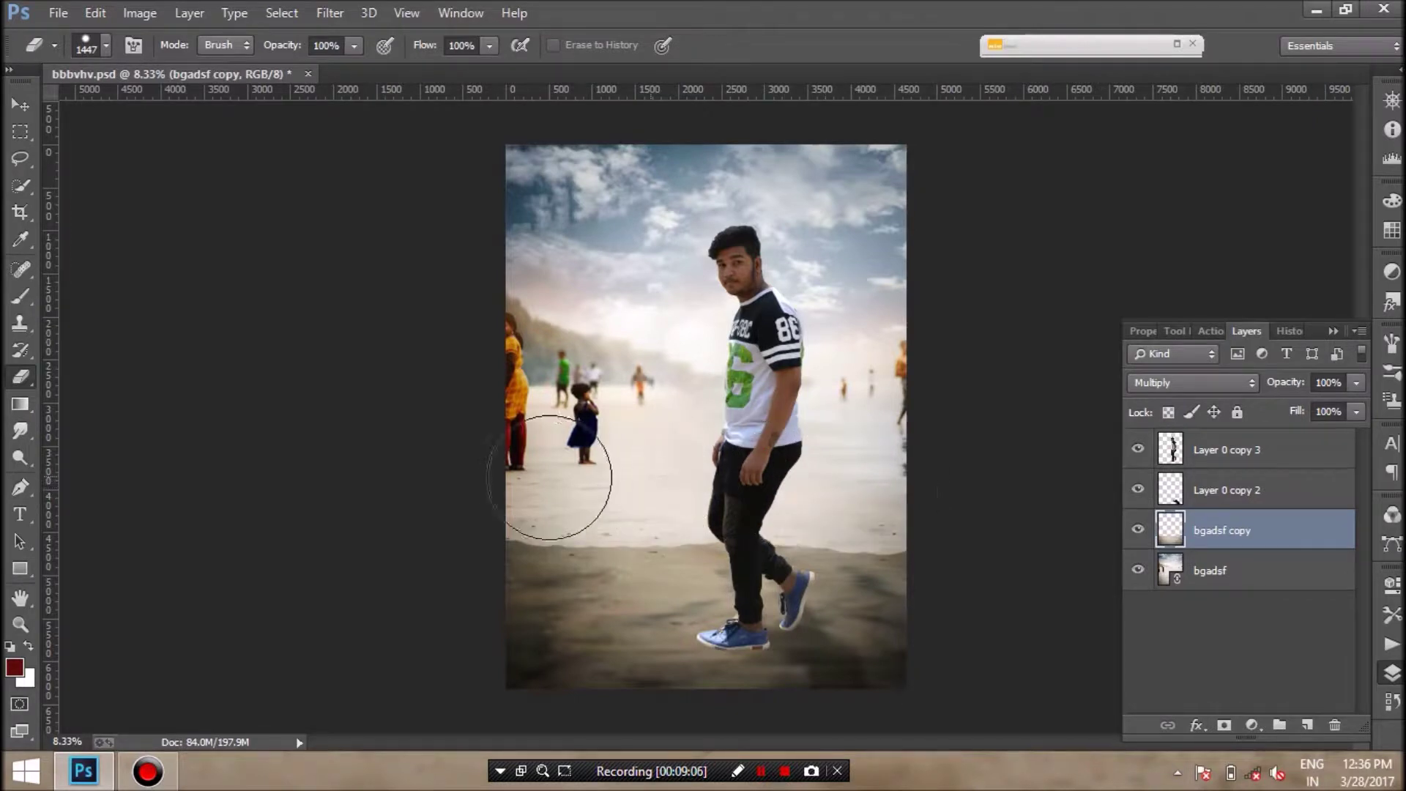
left_click(1356, 382)
left_click_drag(1357, 405, 1274, 406)
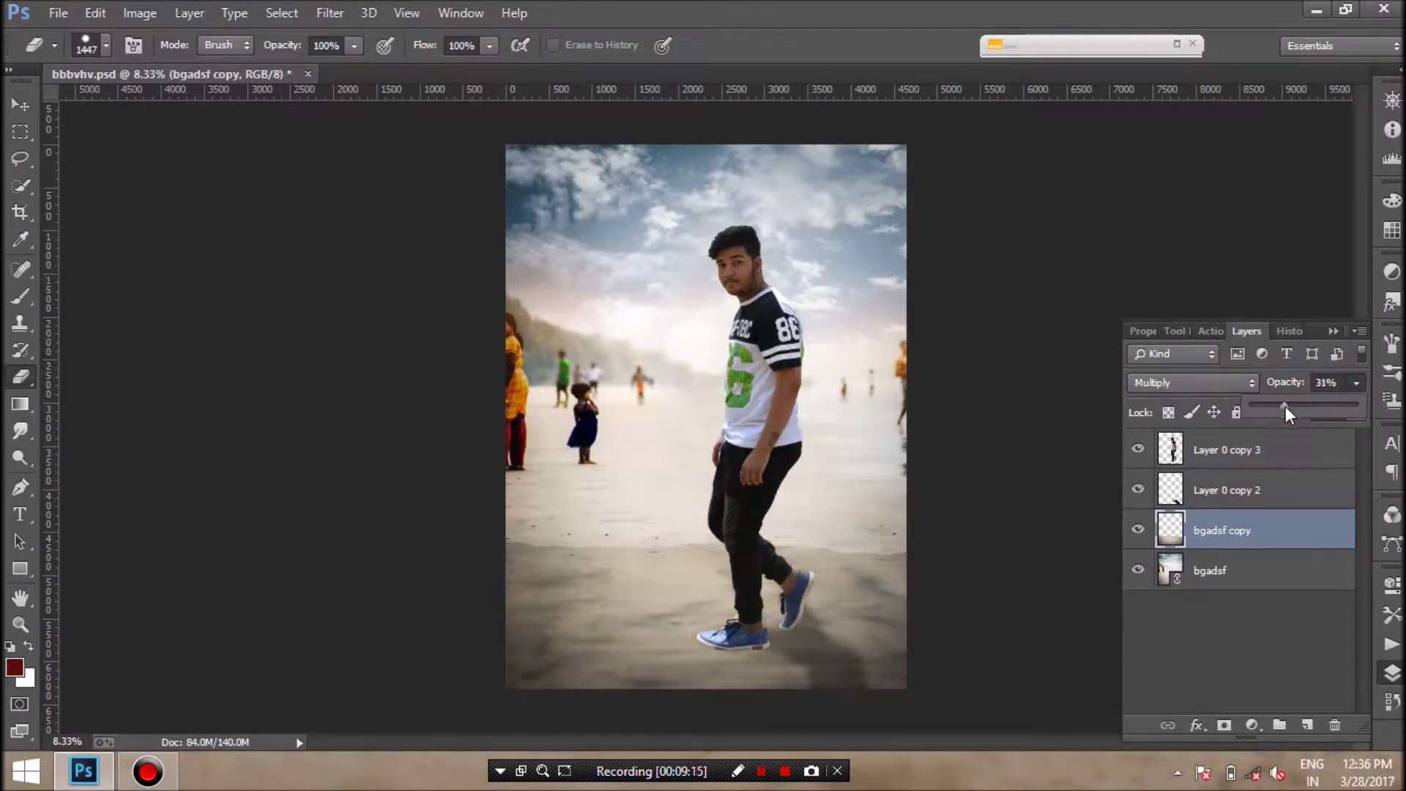
Give the Eraser a 472 px scattered brush tip at 85% opacity.
left_click(103, 44)
scroll(235, 284, "down", 3)
left_click(174, 302)
scroll(236, 288, "down", 1)
scroll(231, 269, "up", 3)
left_click(110, 249)
type("472")
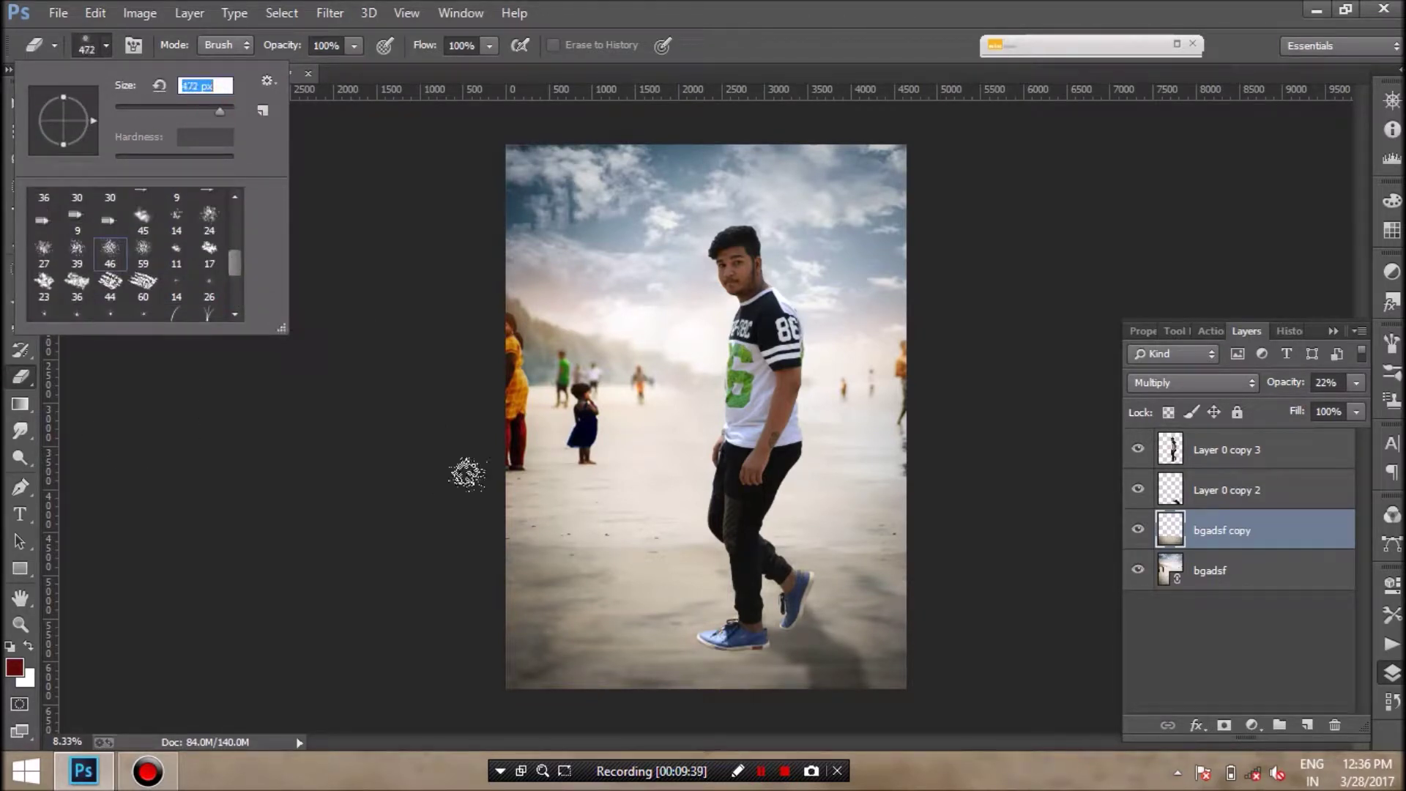
key("Return")
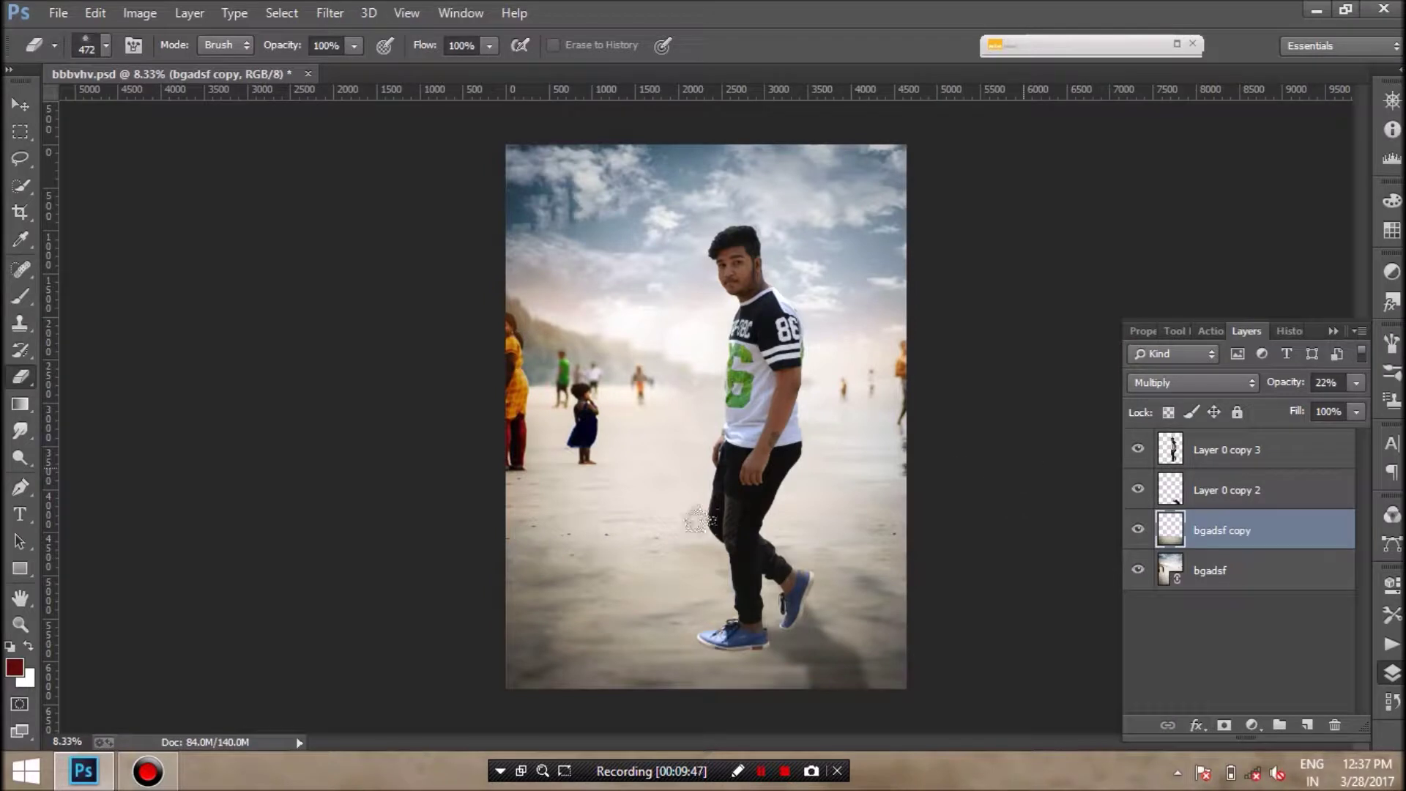
left_click_drag(354, 46, 342, 70)
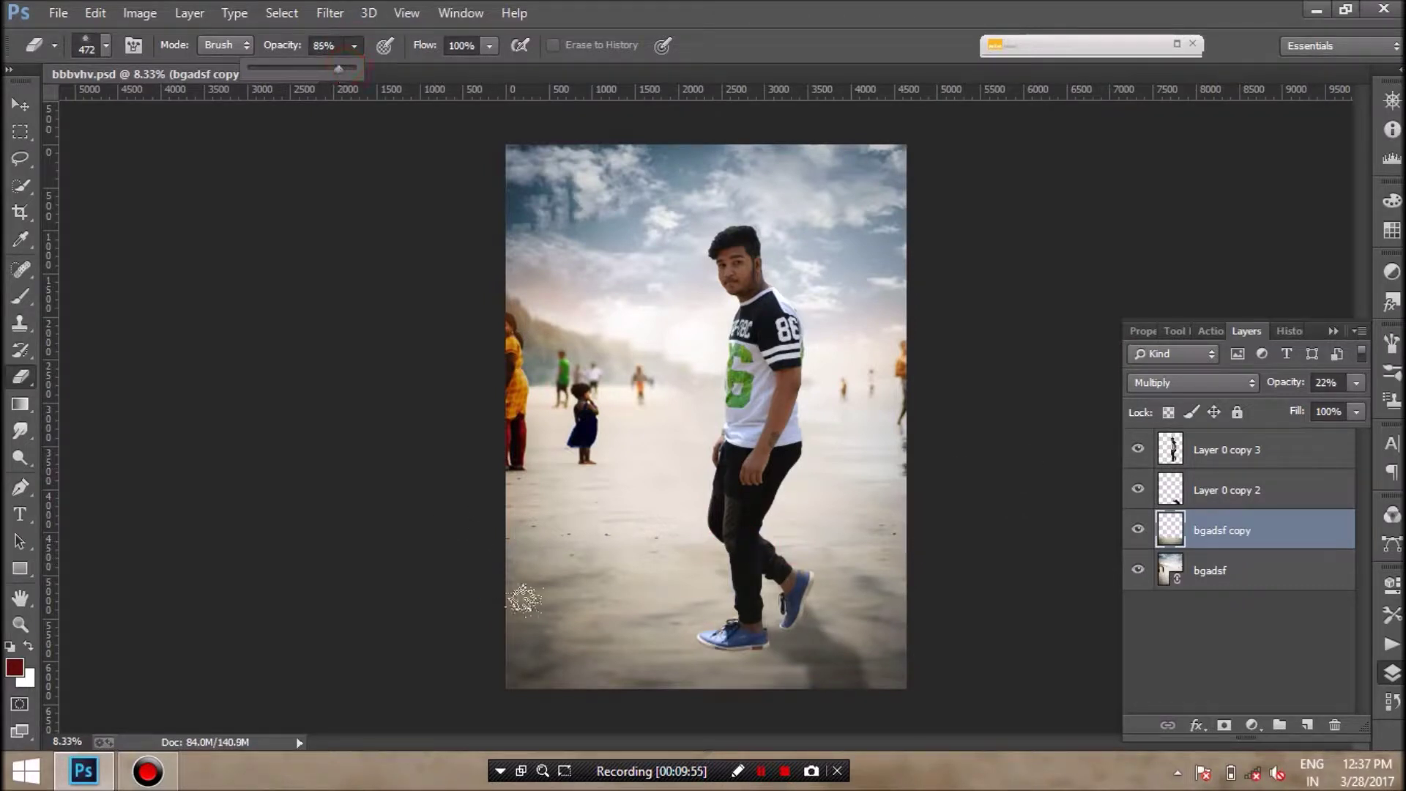
Erase darkening around the legs and shoes, switching to 45% eraser opacity, then lower the layer's opacity.
left_click_drag(732, 568, 566, 619)
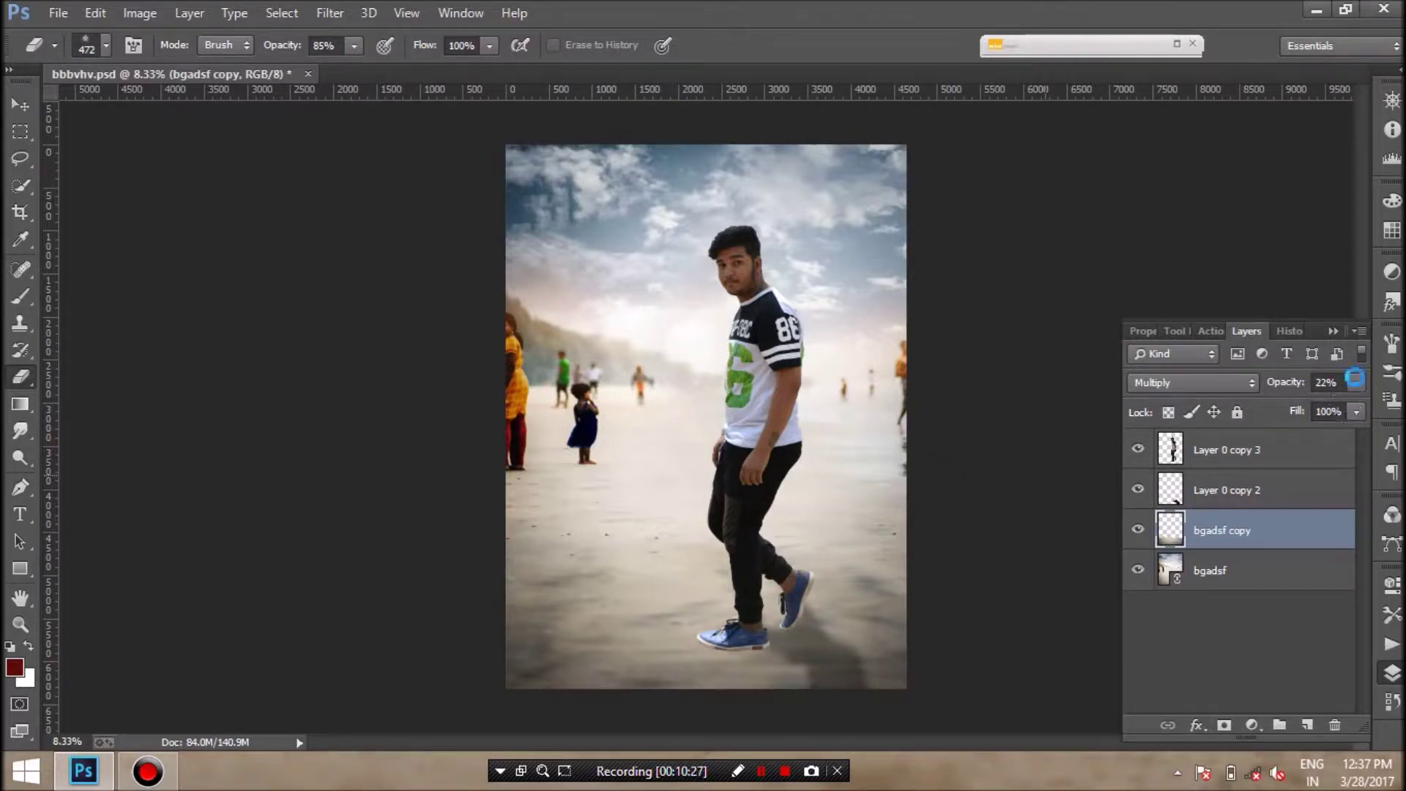
left_click(1353, 383)
left_click_drag(1353, 382, 1388, 402)
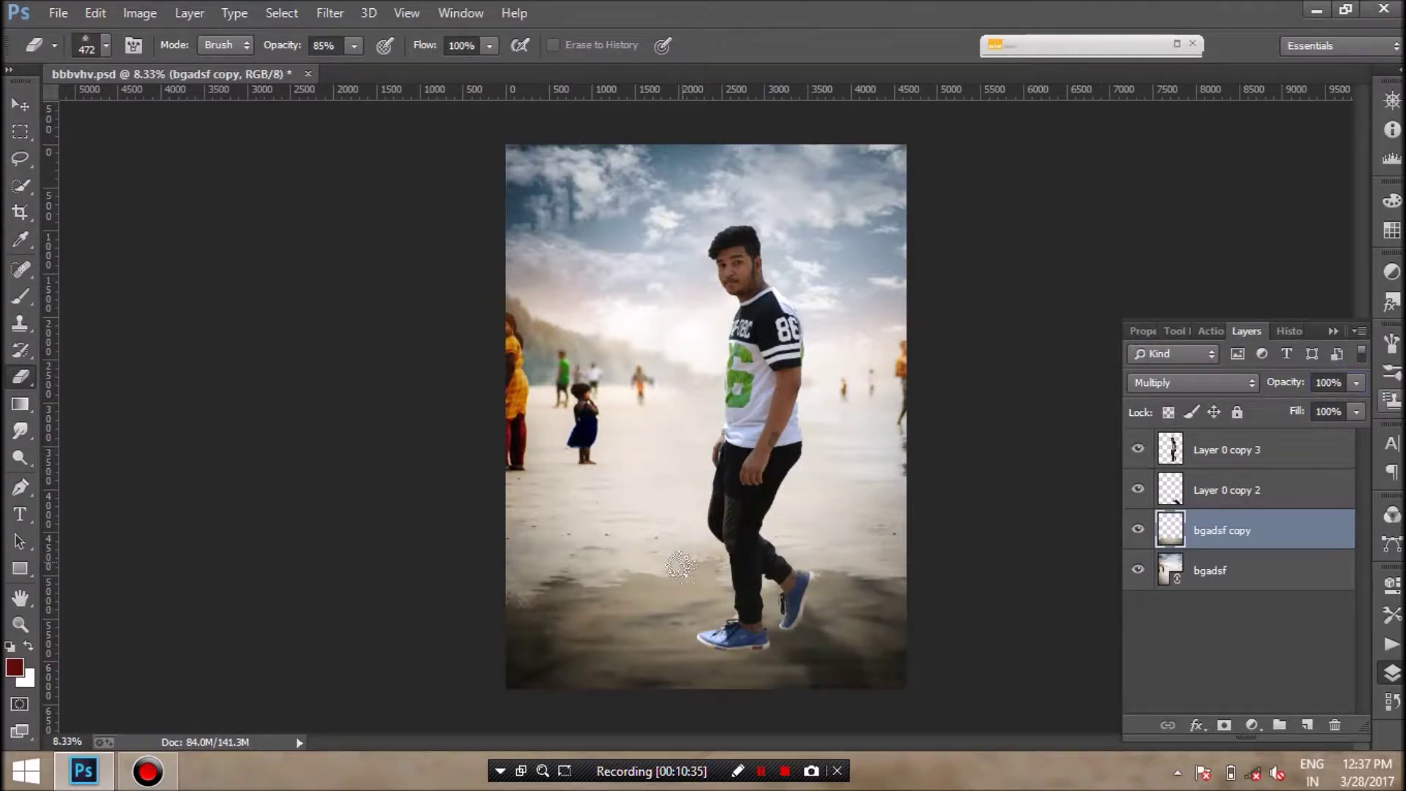
left_click_drag(354, 45, 322, 70)
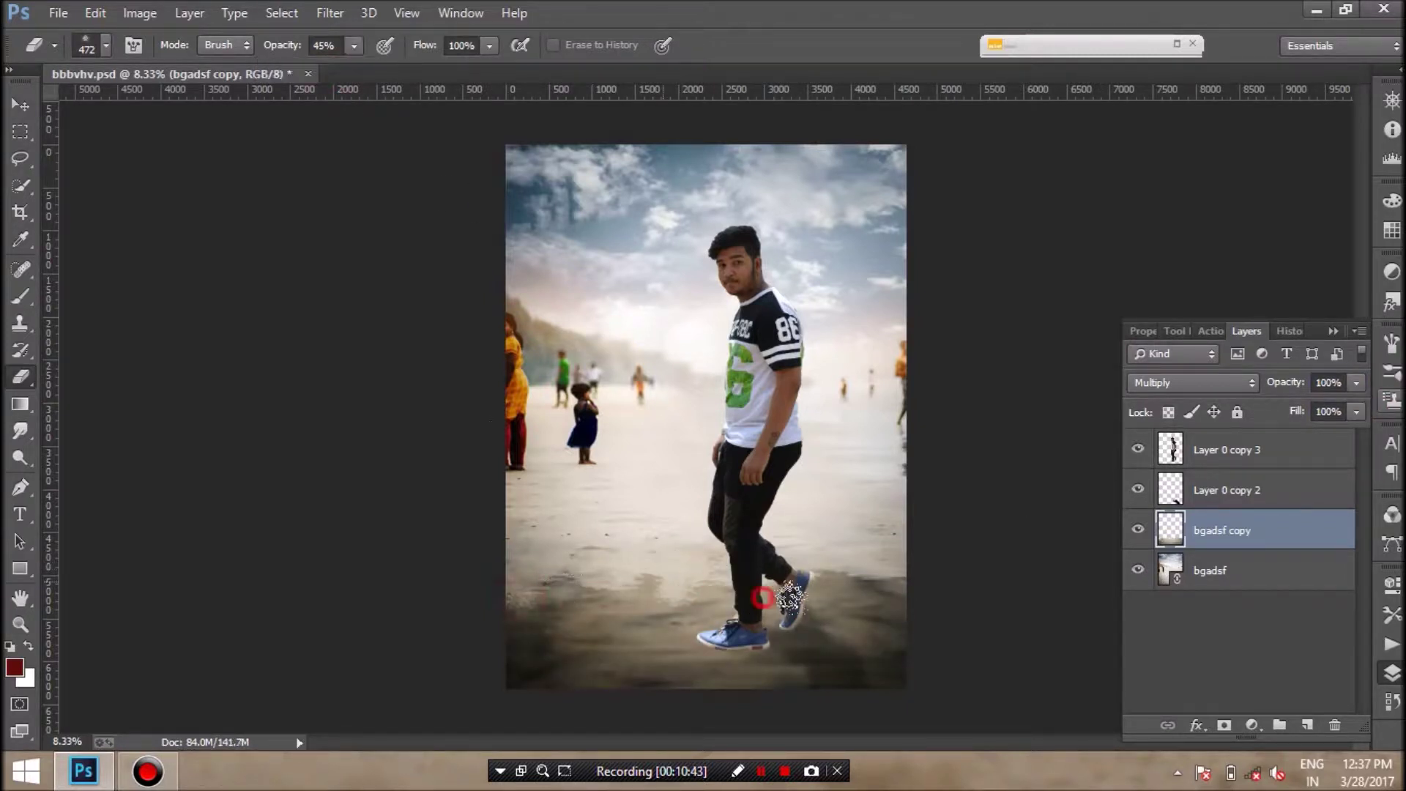
left_click_drag(767, 581, 872, 586)
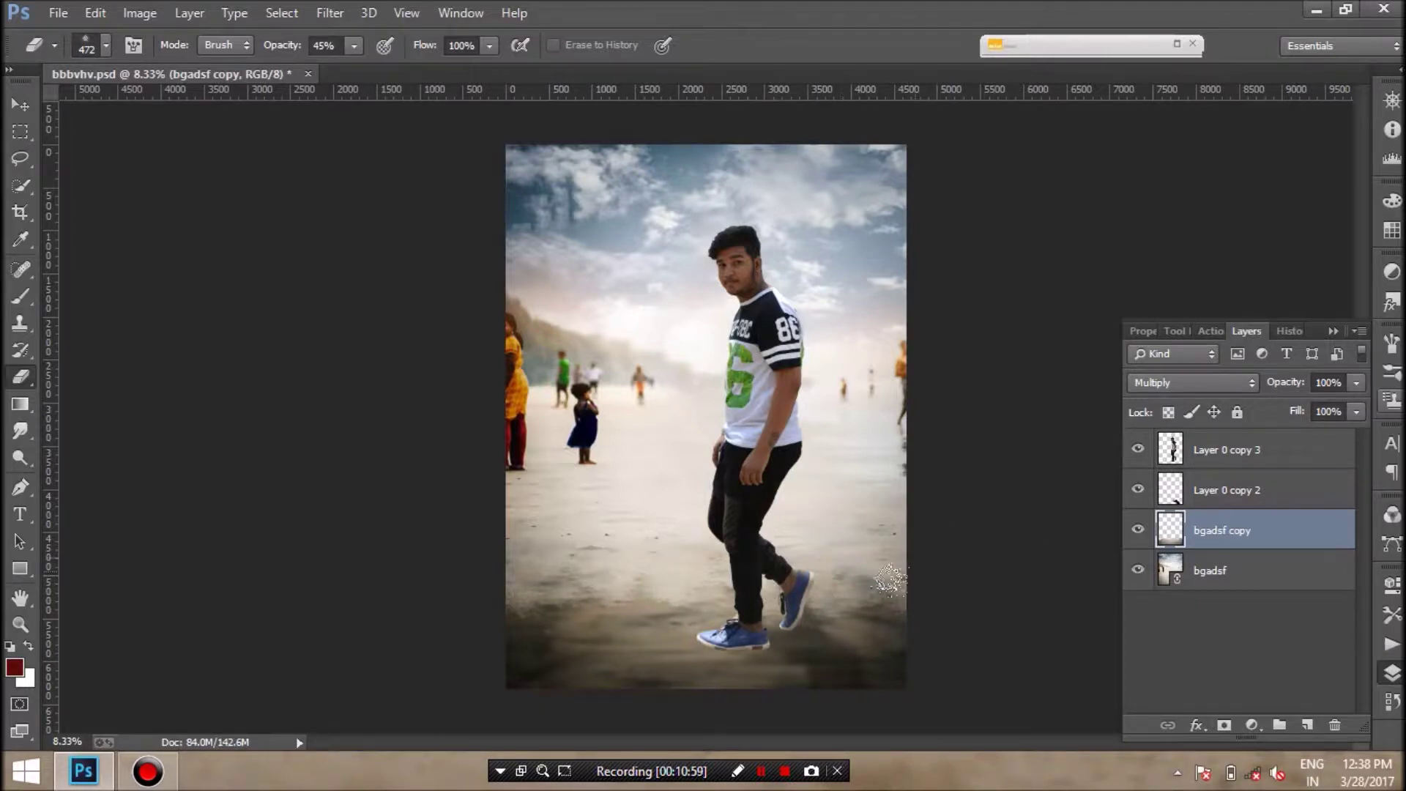
left_click_drag(1355, 382, 1278, 403)
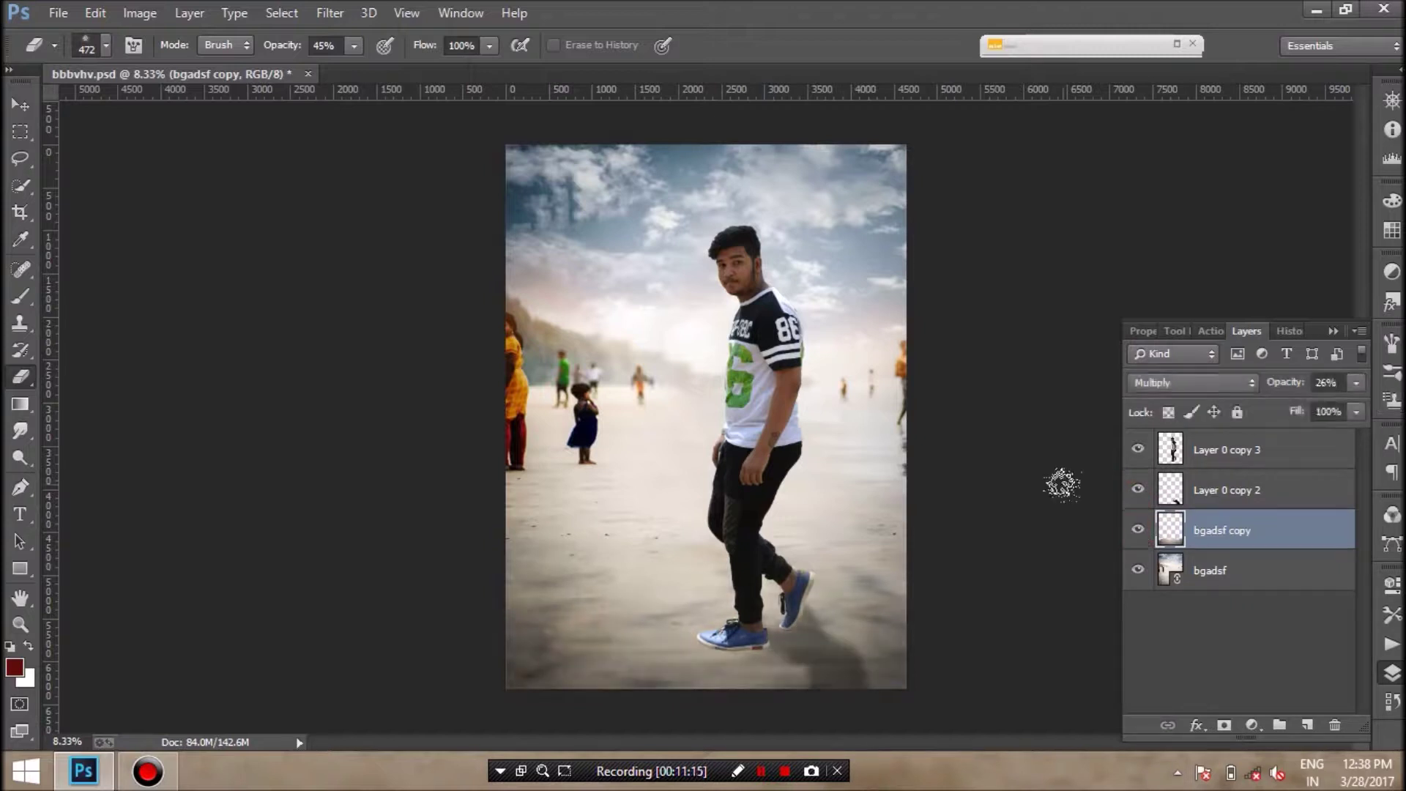
Select Layer 0 copy 3, hide the background layers, and launch the Camera Raw Filter.
left_click(1201, 449)
left_click_drag(1135, 530, 1137, 571)
left_click(329, 12)
left_click(336, 173)
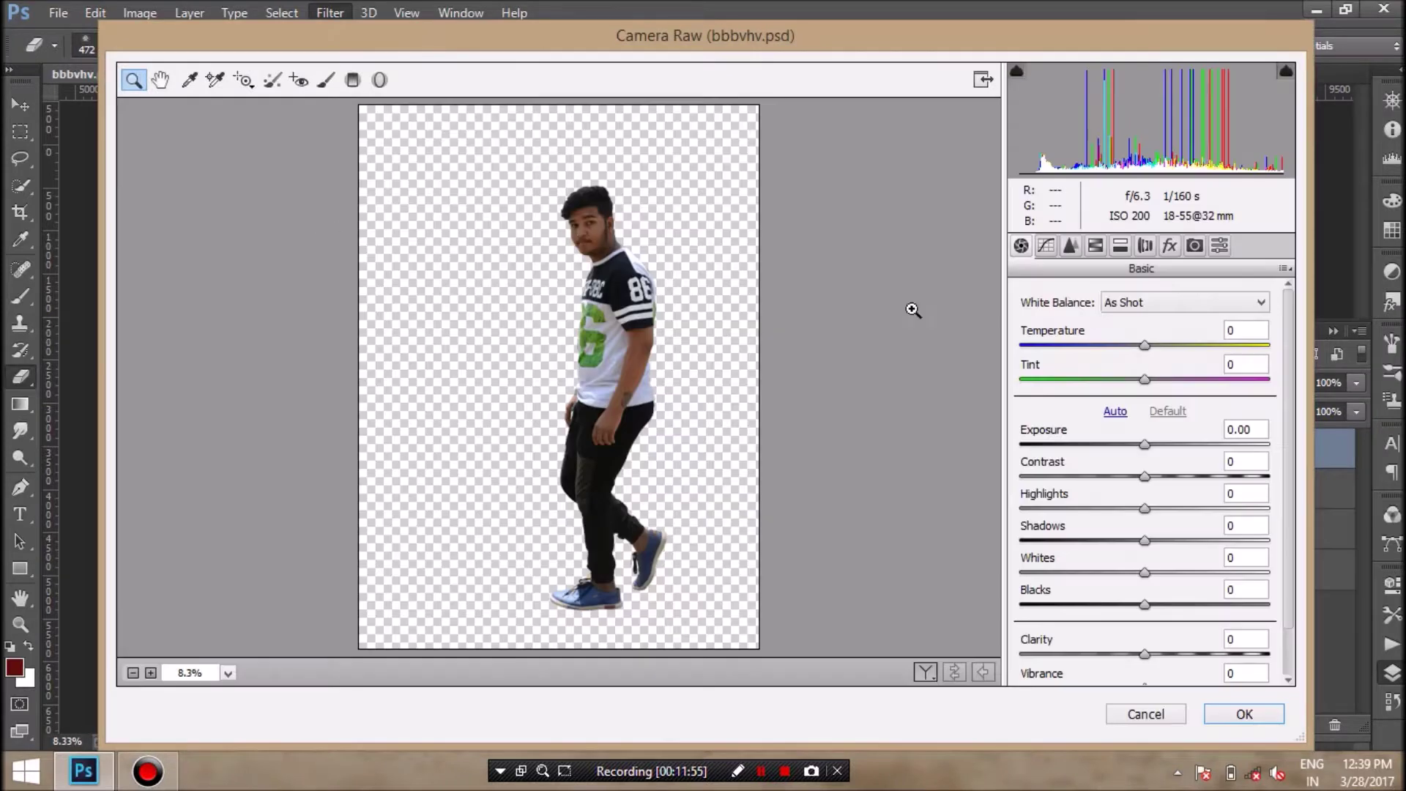
Set Camera Raw Temperature +3, Exposure +0.50, Shadows +8, Whites +18, Clarity +1 and apply.
left_click(1148, 345)
left_click(1153, 445)
left_click_drag(1153, 445, 1157, 444)
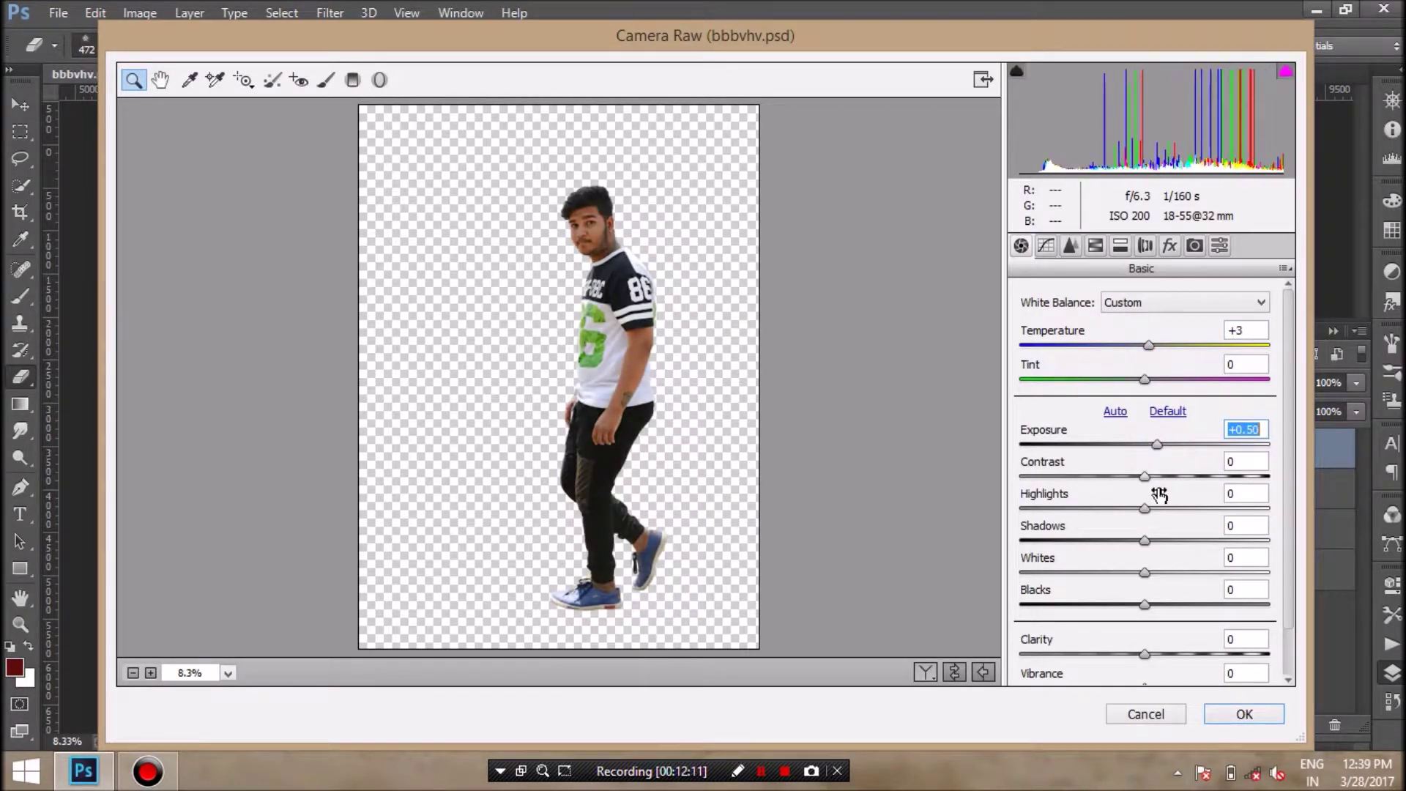
left_click_drag(1145, 540, 1168, 573)
scroll(1293, 672, "down", 1)
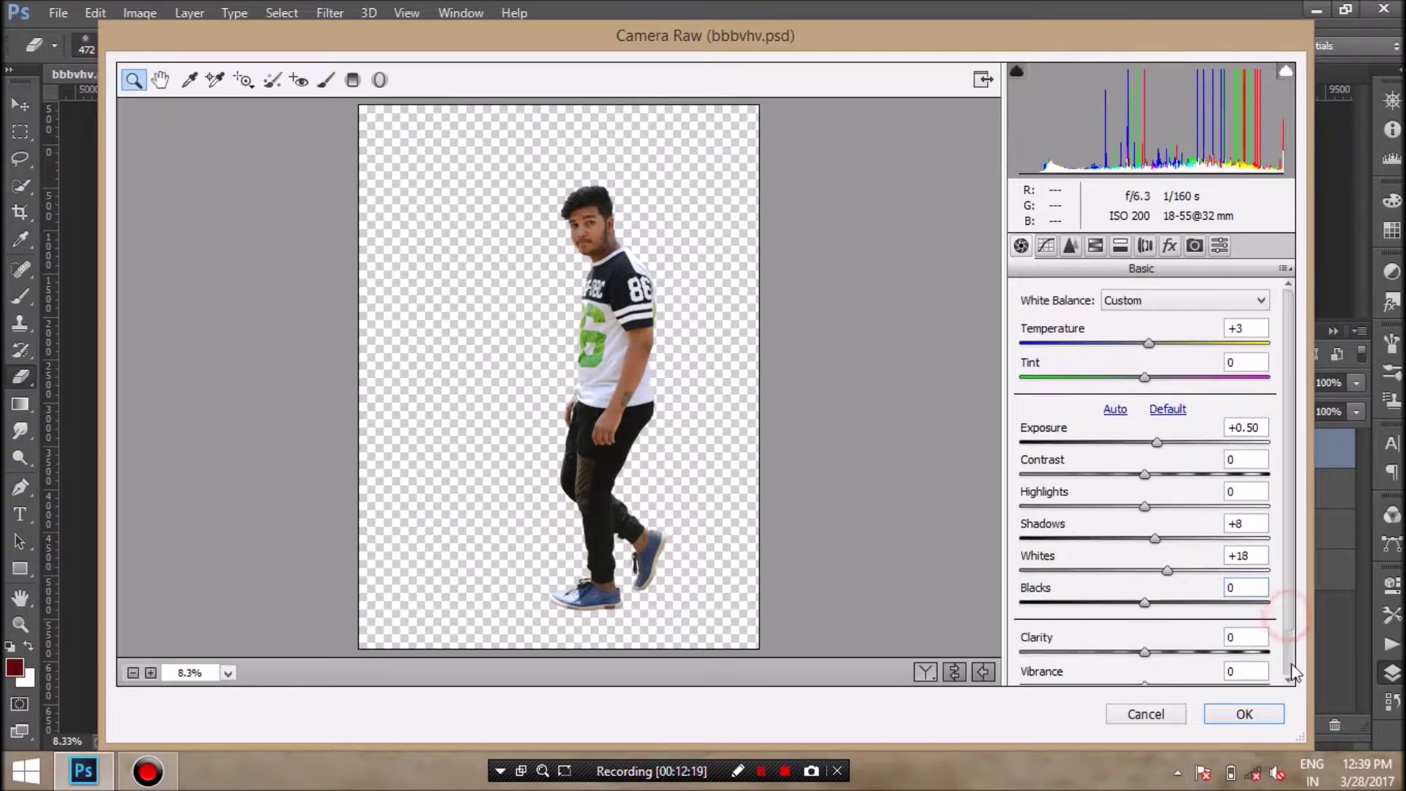
scroll(1294, 672, "down", 1)
left_click(1146, 599)
left_click(1226, 719)
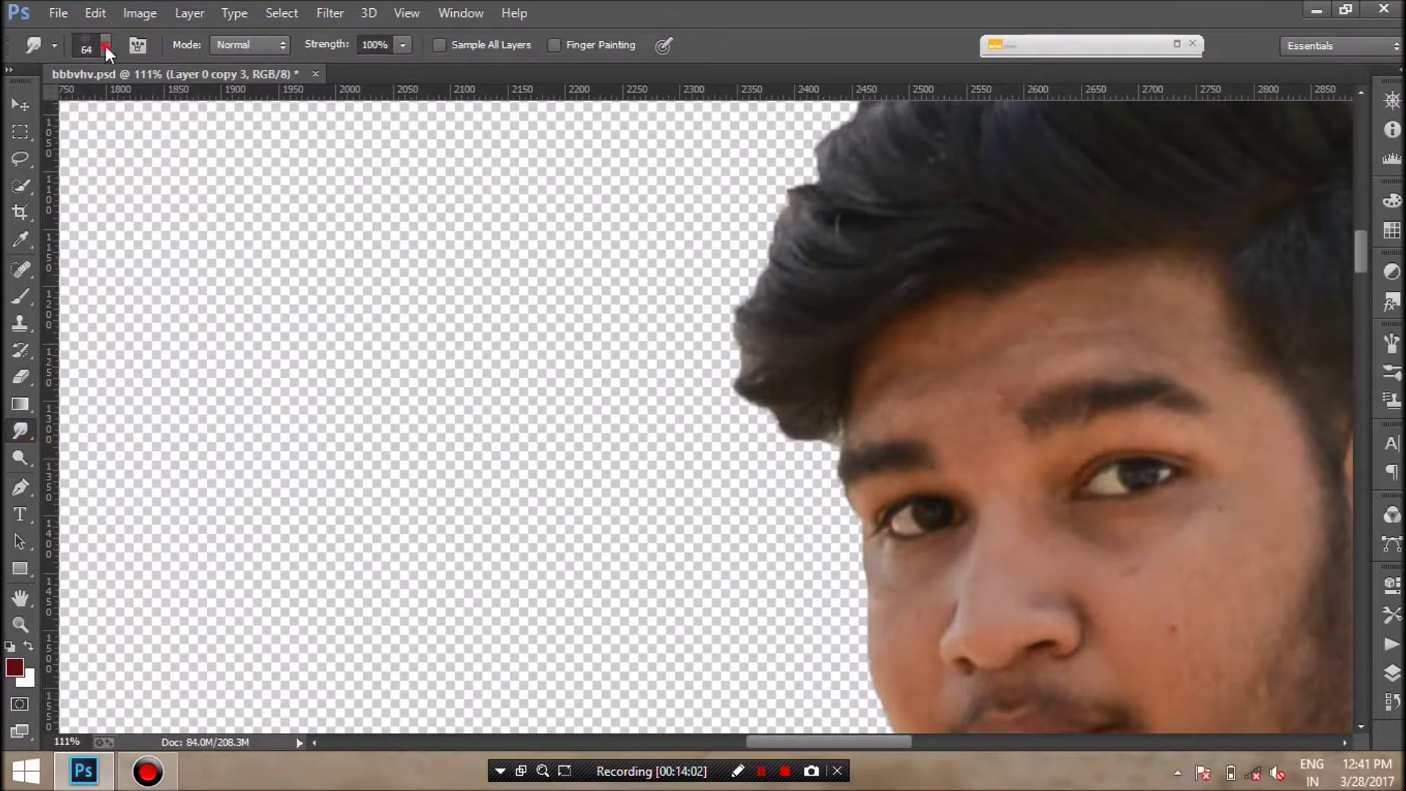
Smudge along the forehead hairline, the spot under the right eye, and the right cheek.
left_click_drag(954, 366, 1181, 293)
left_click_drag(981, 373, 1179, 337)
left_click_drag(1238, 498, 1262, 505)
left_click(1235, 589)
scroll(1124, 431, "down", 2)
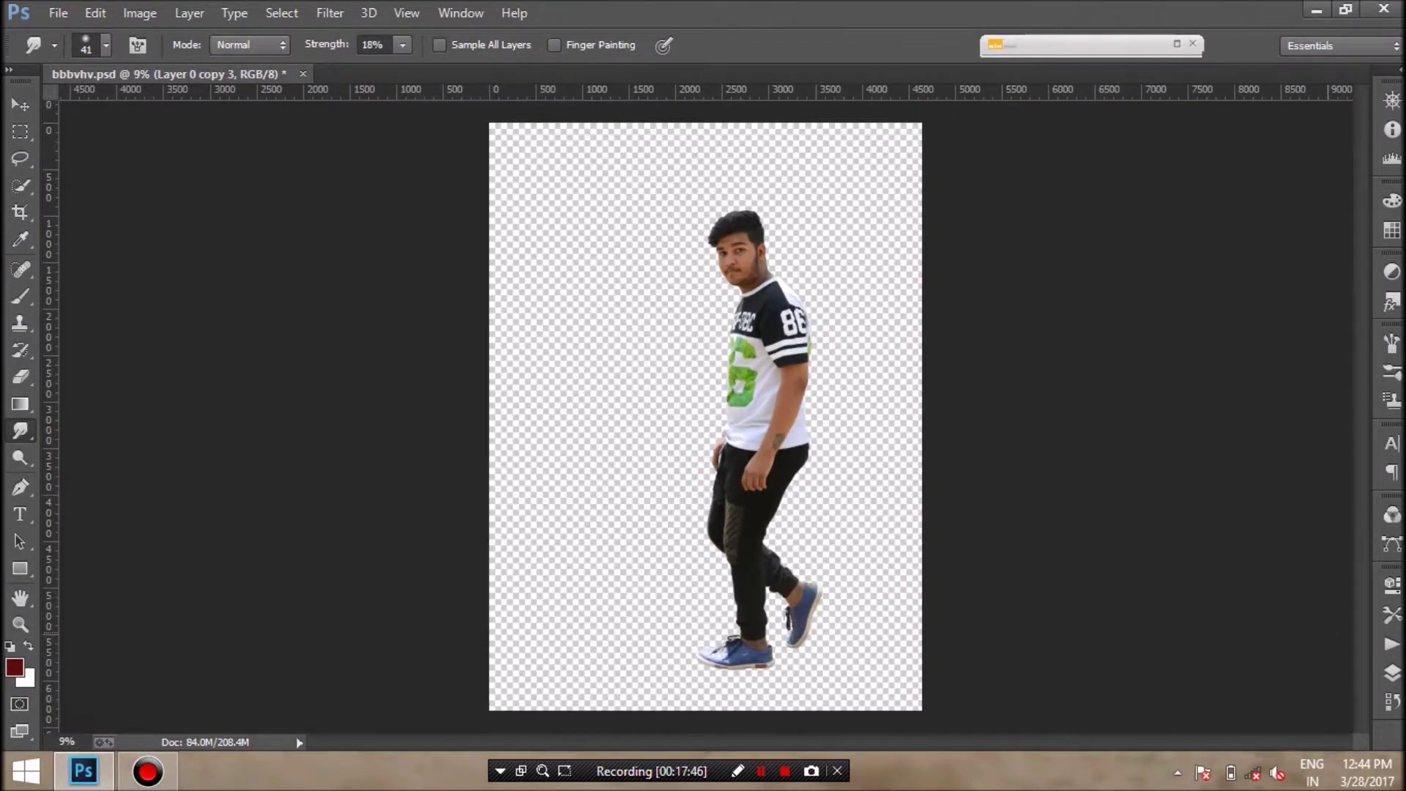
Apply a Color Efex Pro Contrast Color Range filter at about 84° as a new layer.
left_click(1176, 43)
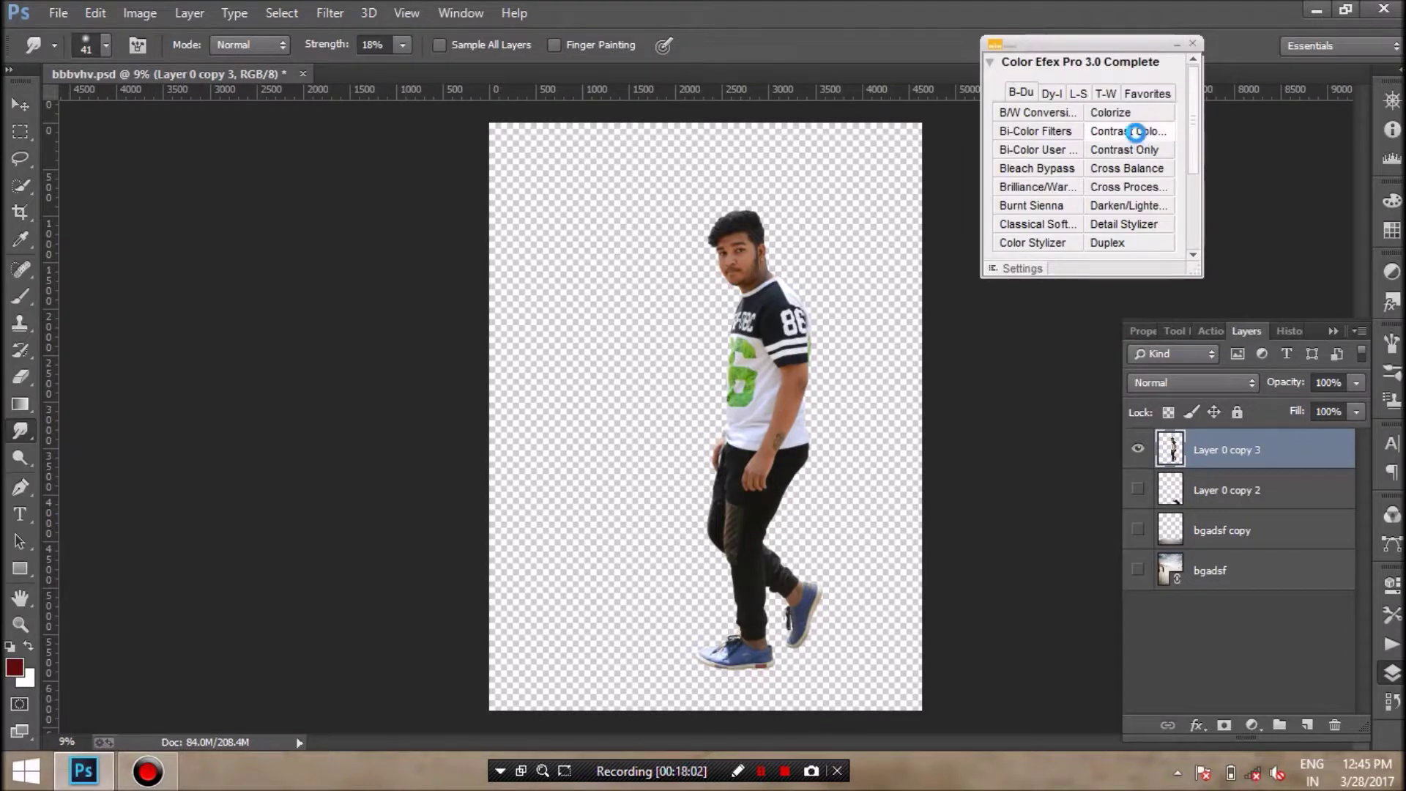
left_click(1135, 132)
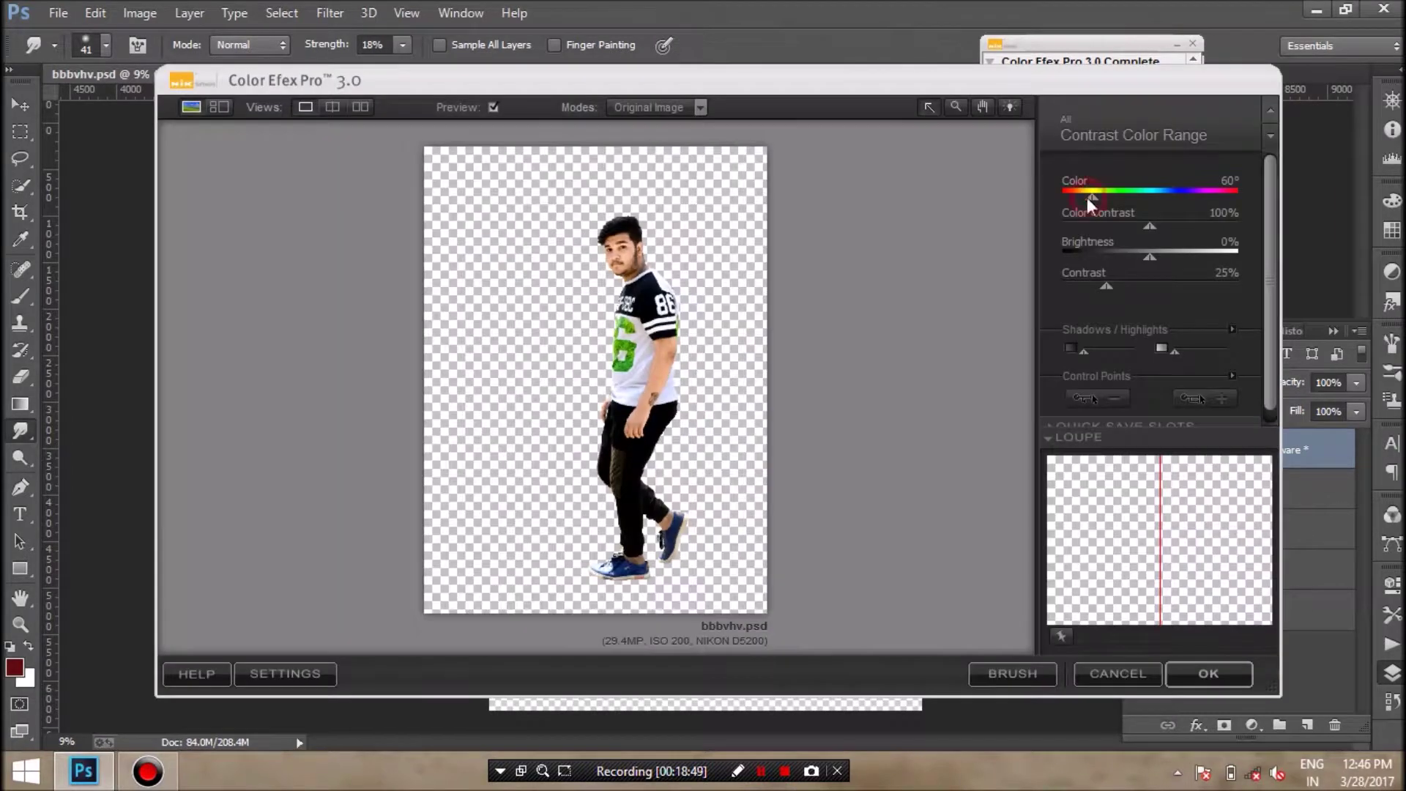
left_click_drag(1088, 198, 1097, 196)
left_click(1187, 674)
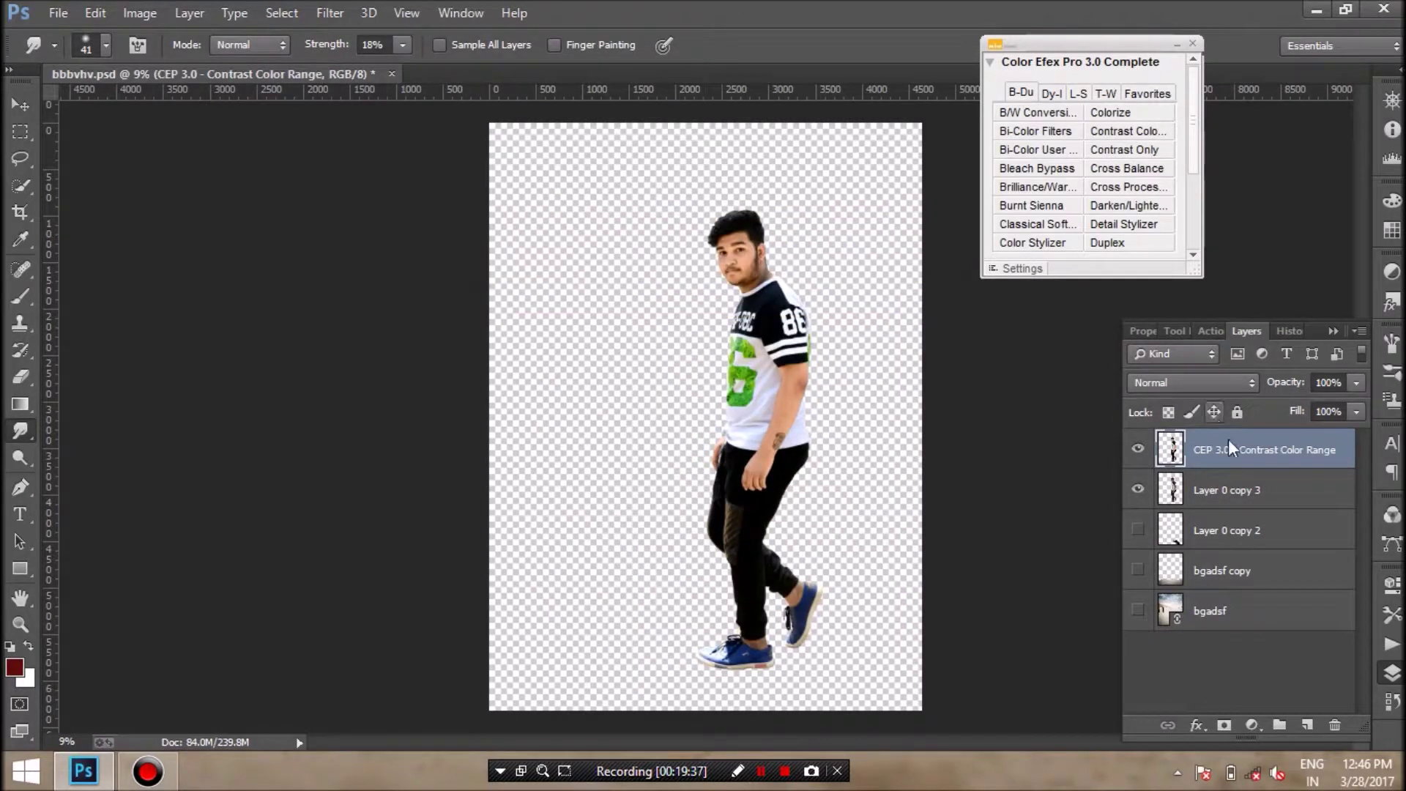
Show the background layers, lower the graded layer to 75% opacity, and merge it into Layer 0 copy 3.
left_click(1137, 530)
left_click(1137, 570)
left_click(1137, 610)
left_click(1356, 382)
left_click_drag(1359, 406, 1329, 409)
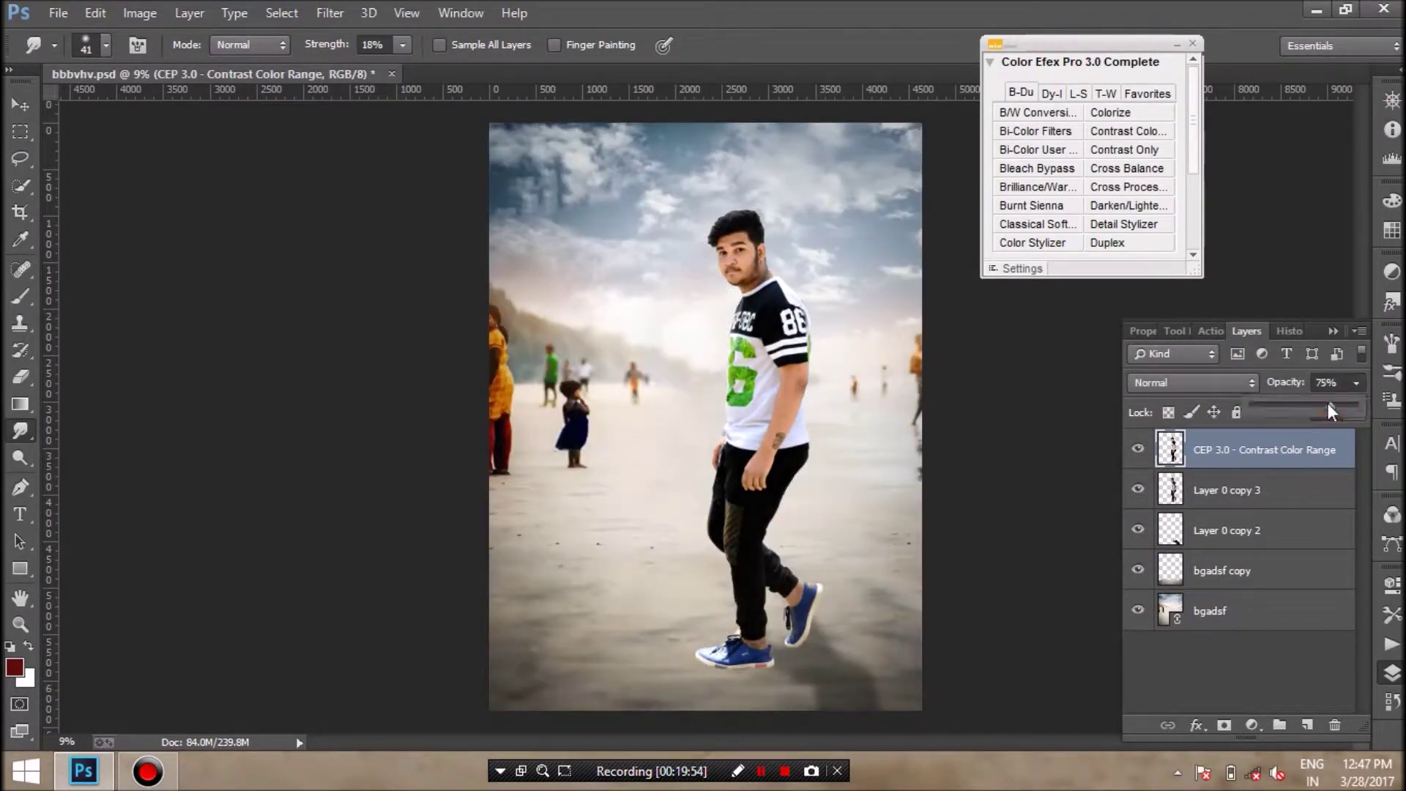
right_click(1259, 449)
left_click(992, 590)
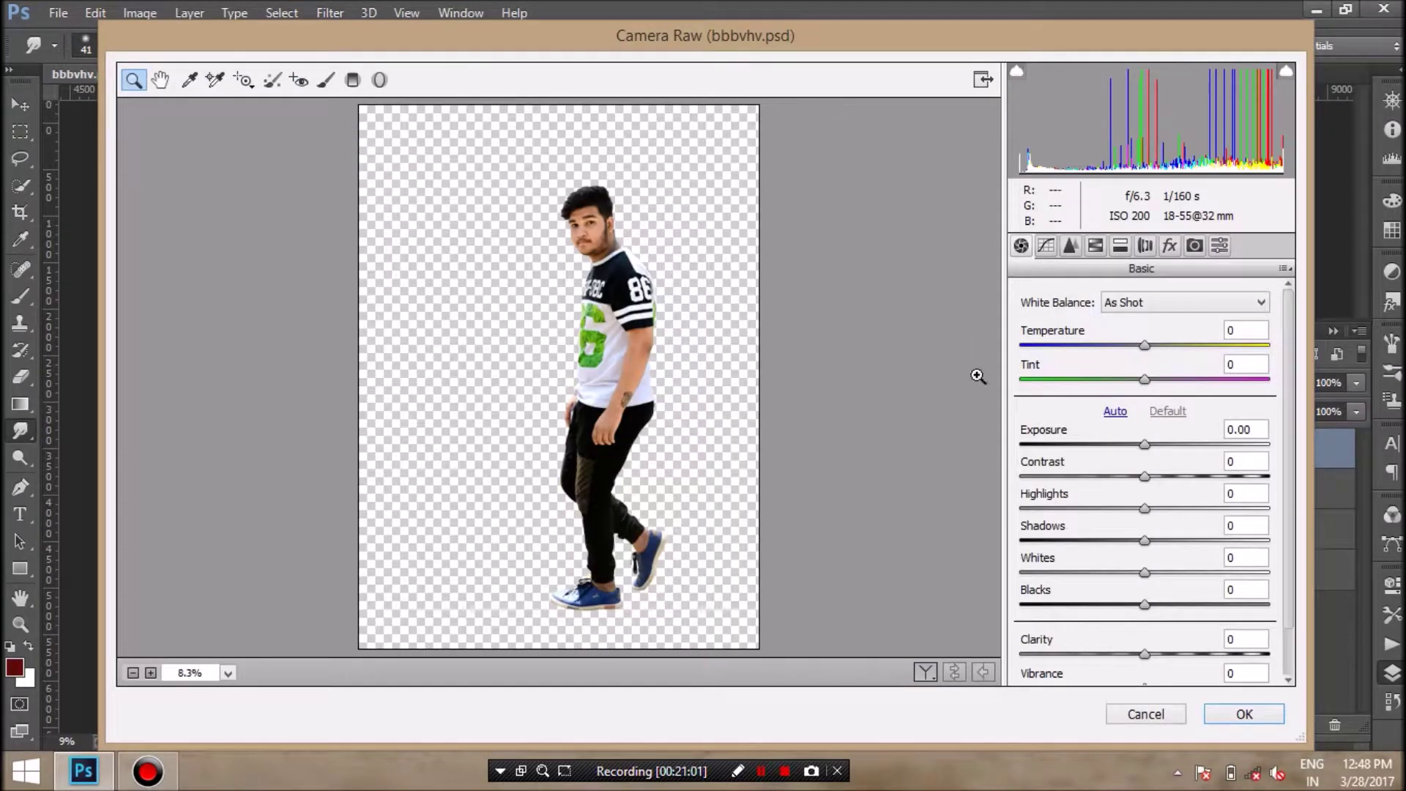
Give the man slightly more exposure, contrast +3, lifted shadows and whites, blacks -2, and some clarity.
left_click_drag(1145, 444, 1149, 476)
left_click(1144, 508)
left_click_drag(1145, 541, 1148, 572)
left_click_drag(1145, 605, 1142, 604)
left_click_drag(1144, 654, 1151, 654)
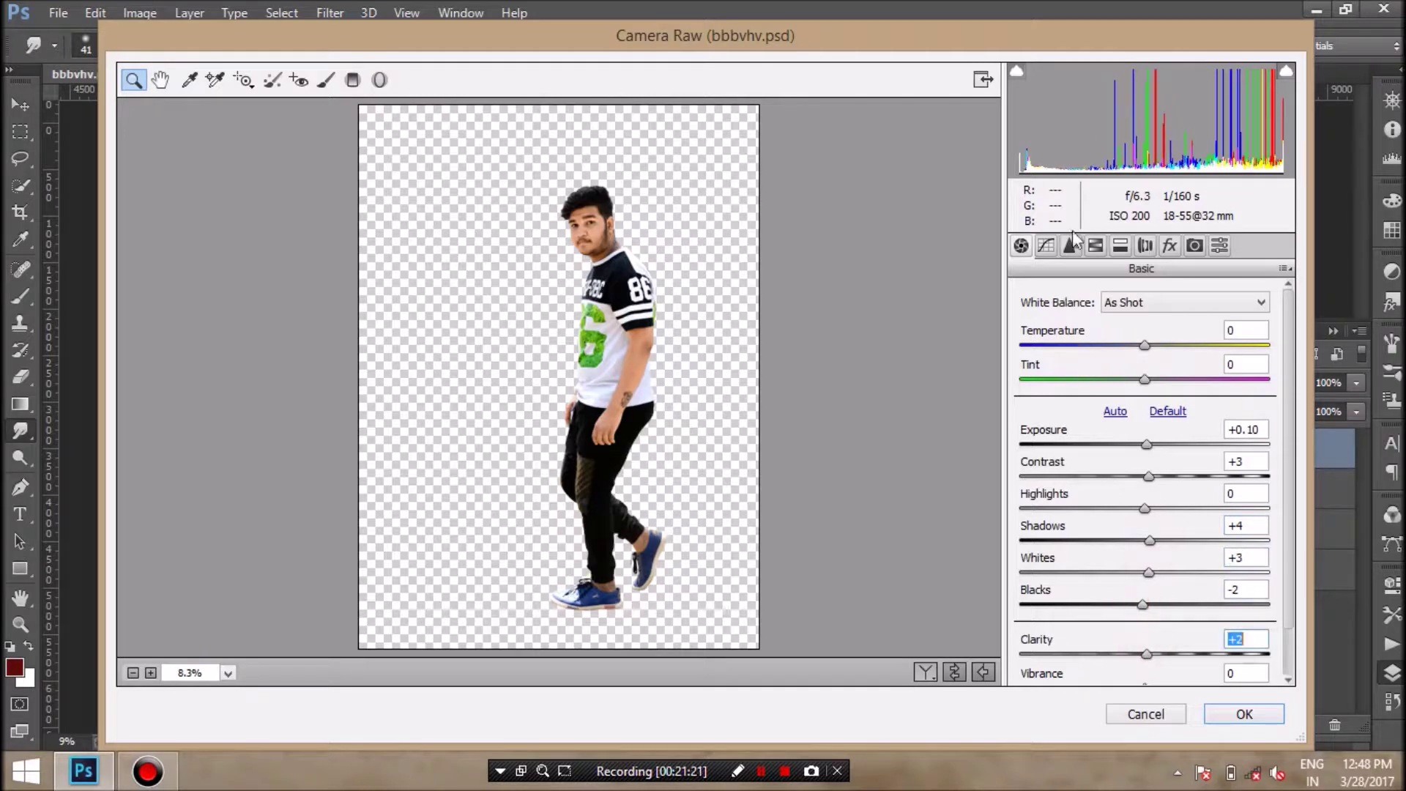
Boost HSL saturation to Greens +91 and Oranges +5, then apply the Camera Raw grade.
left_click(1095, 246)
left_click_drag(1152, 497, 1263, 497)
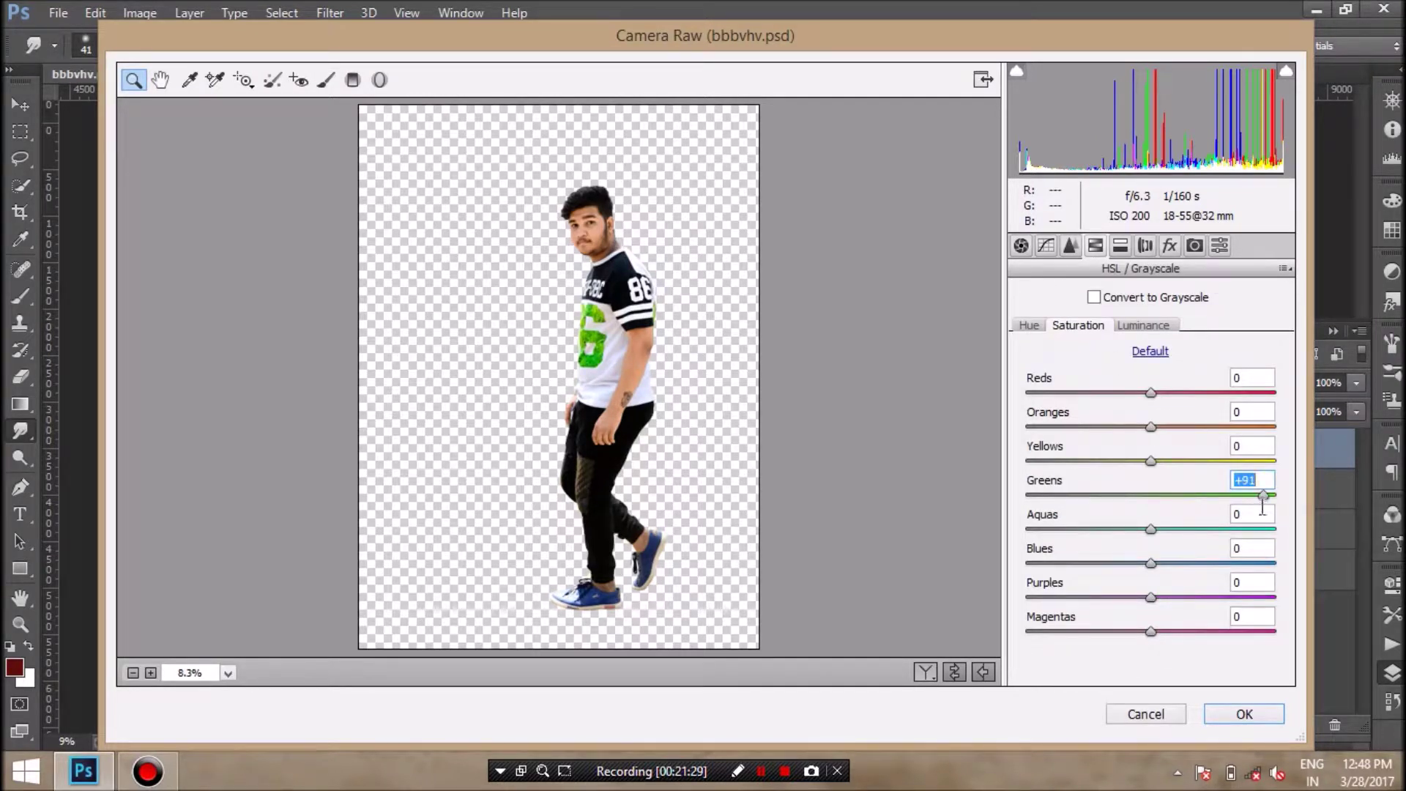
left_click_drag(1151, 427, 1152, 440)
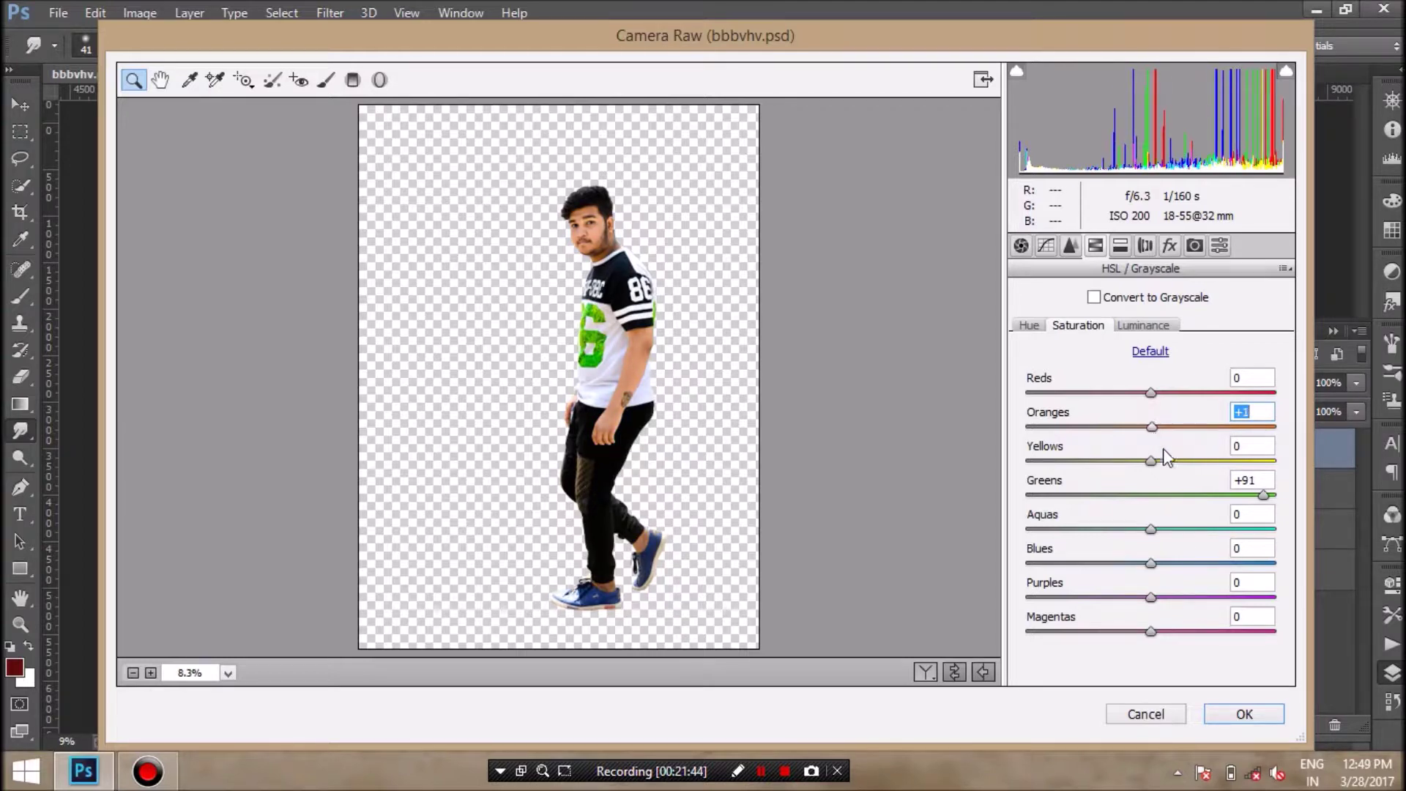
left_click(1269, 718)
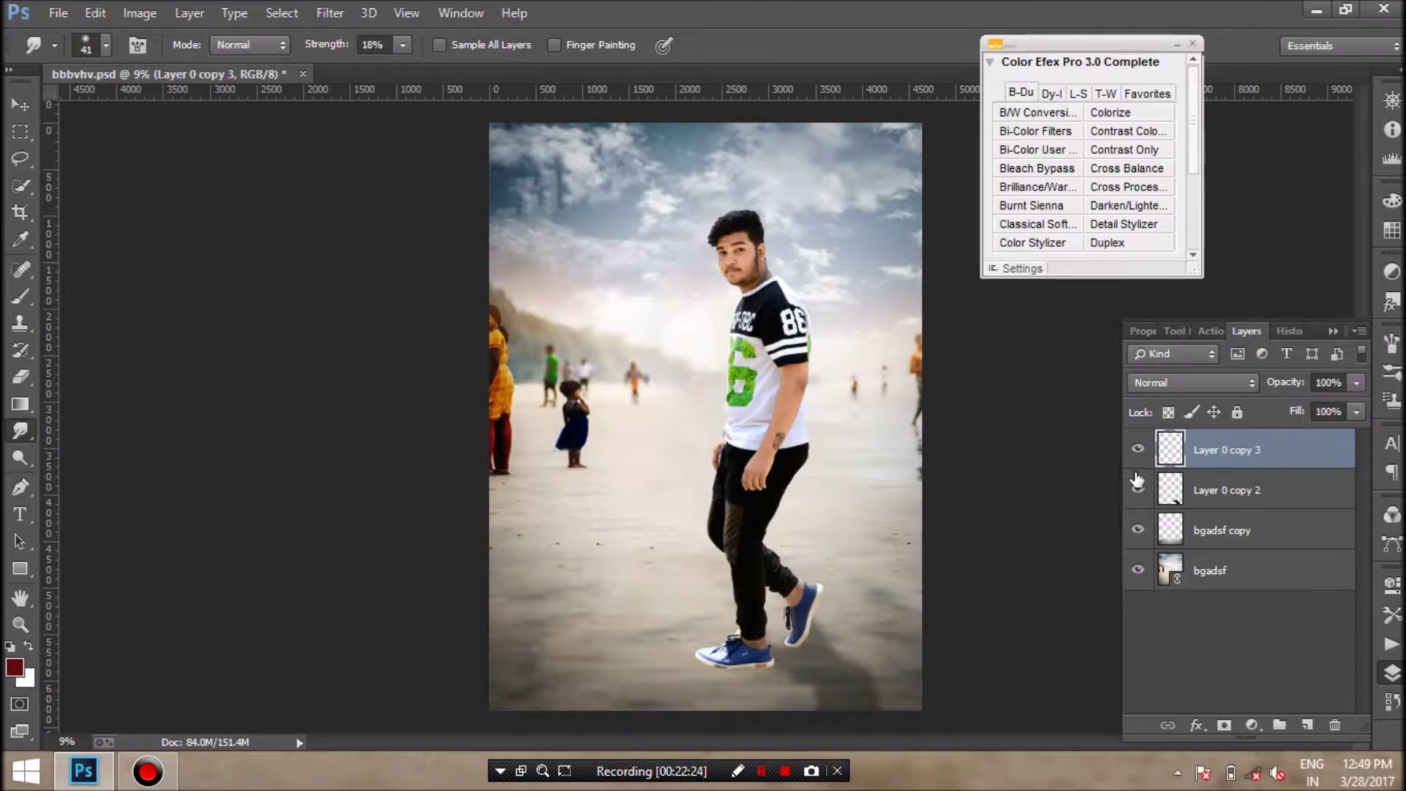
Toggle the man's layer off and on to compare, then select the bgadsf beach layer.
left_click(1138, 450)
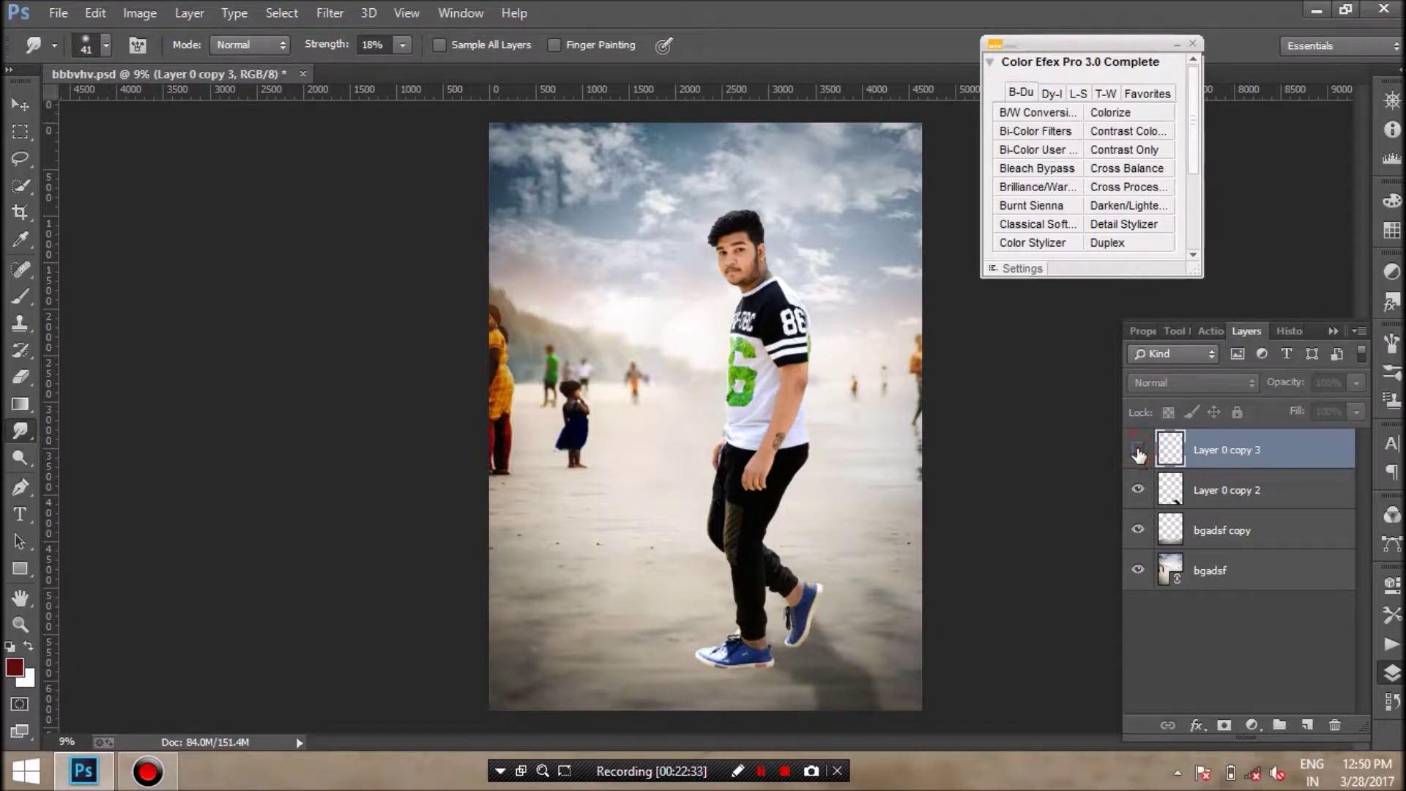
left_click(1138, 450)
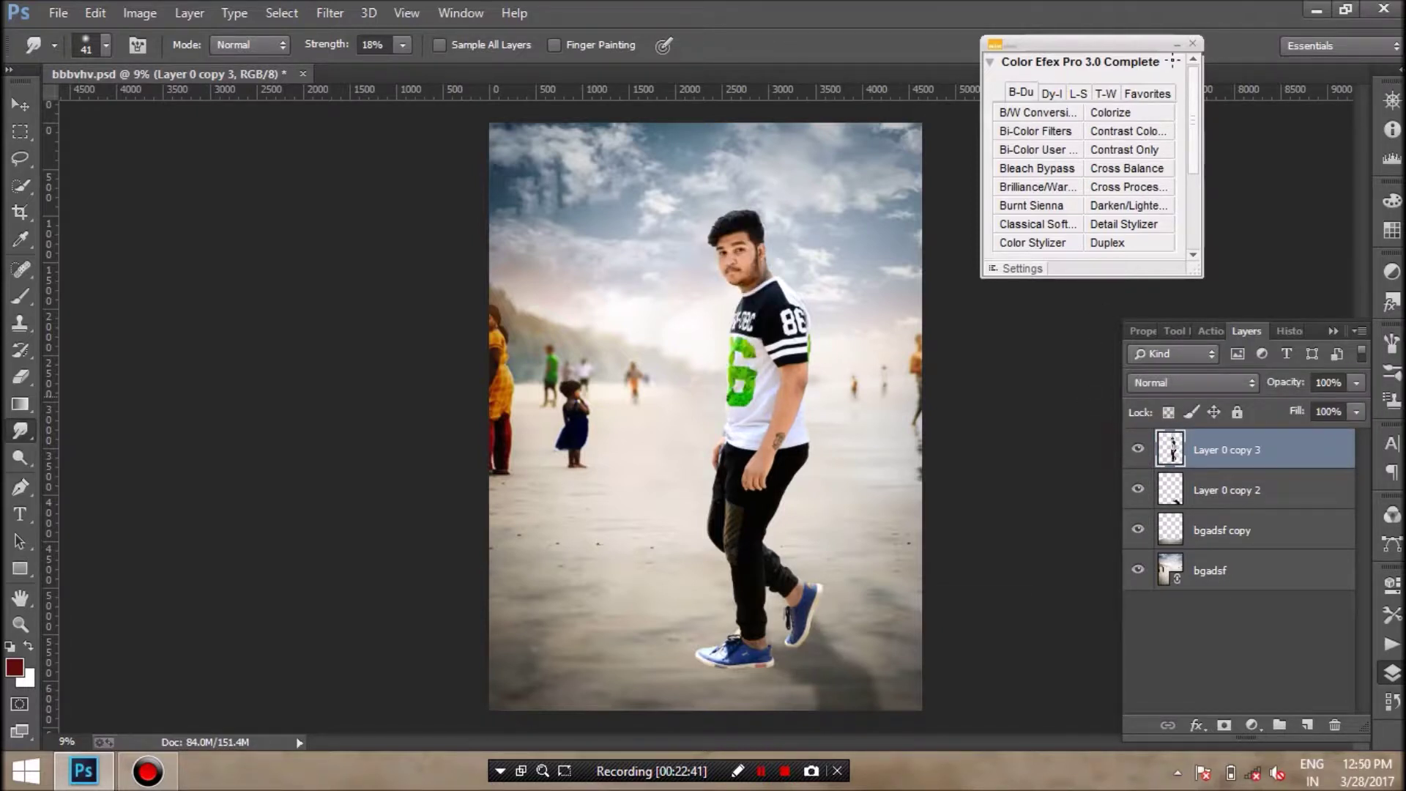
left_click(1177, 44)
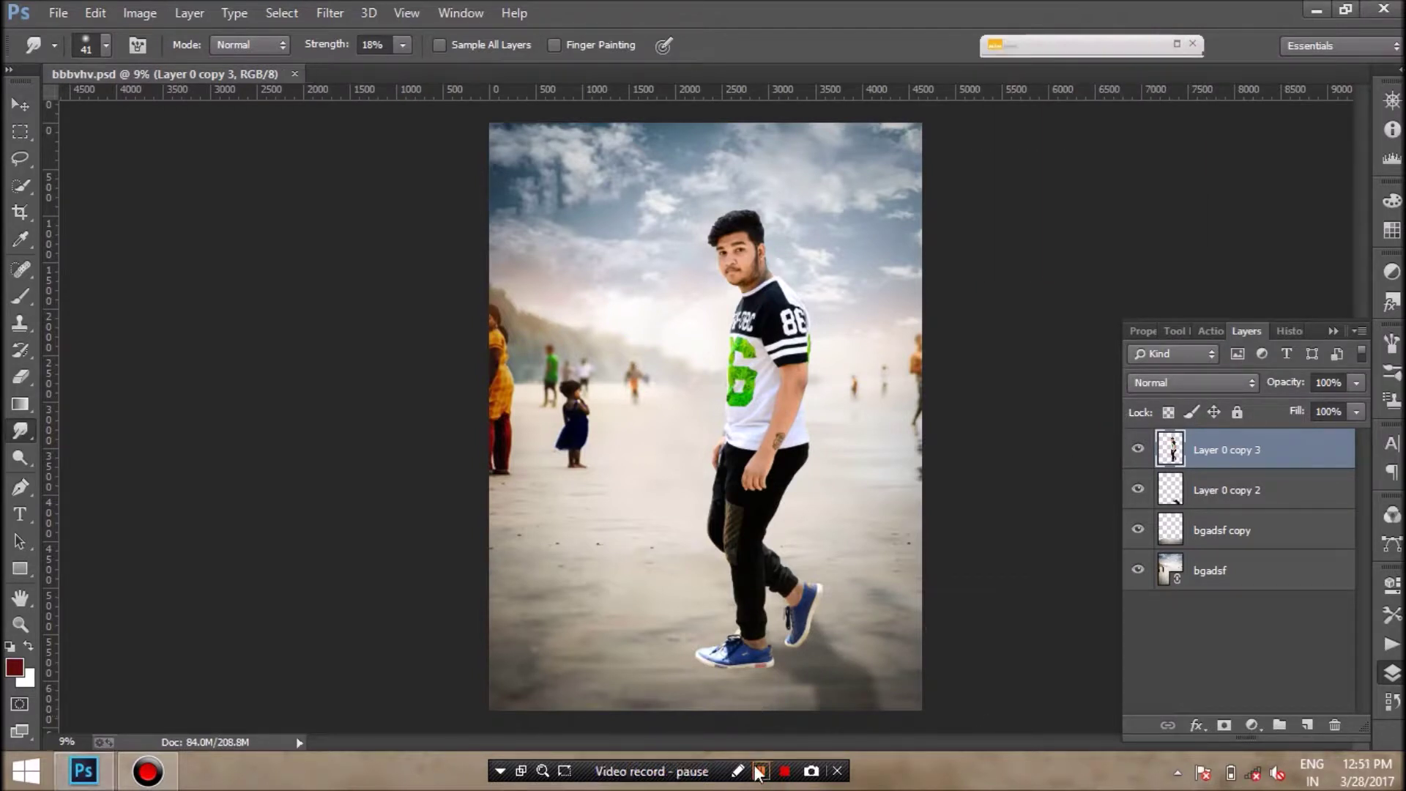
left_click(1222, 571)
Apply a 43 px Tilt-Shift blur to bgadsf, with the sharp focus band down at the man's legs.
left_click(330, 13)
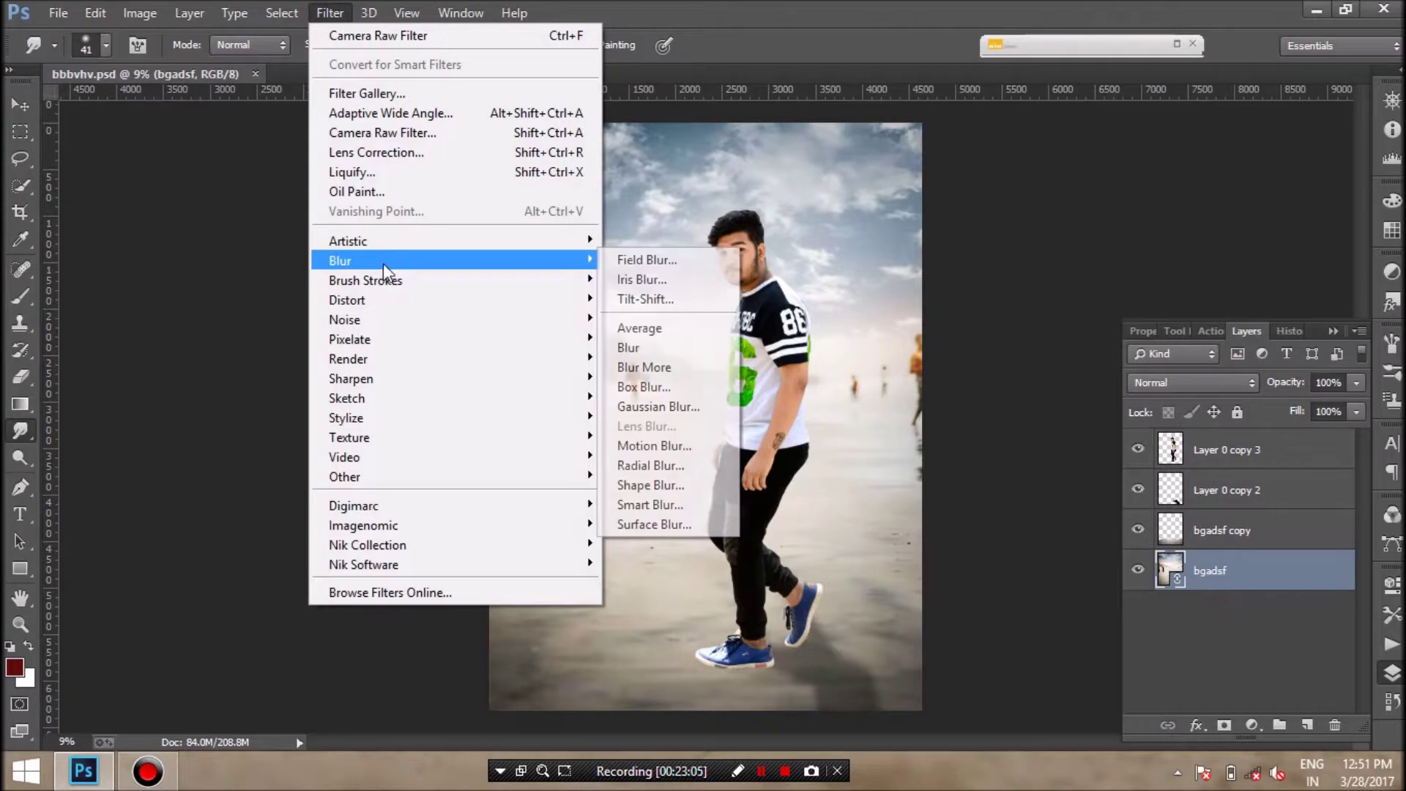
left_click(642, 279)
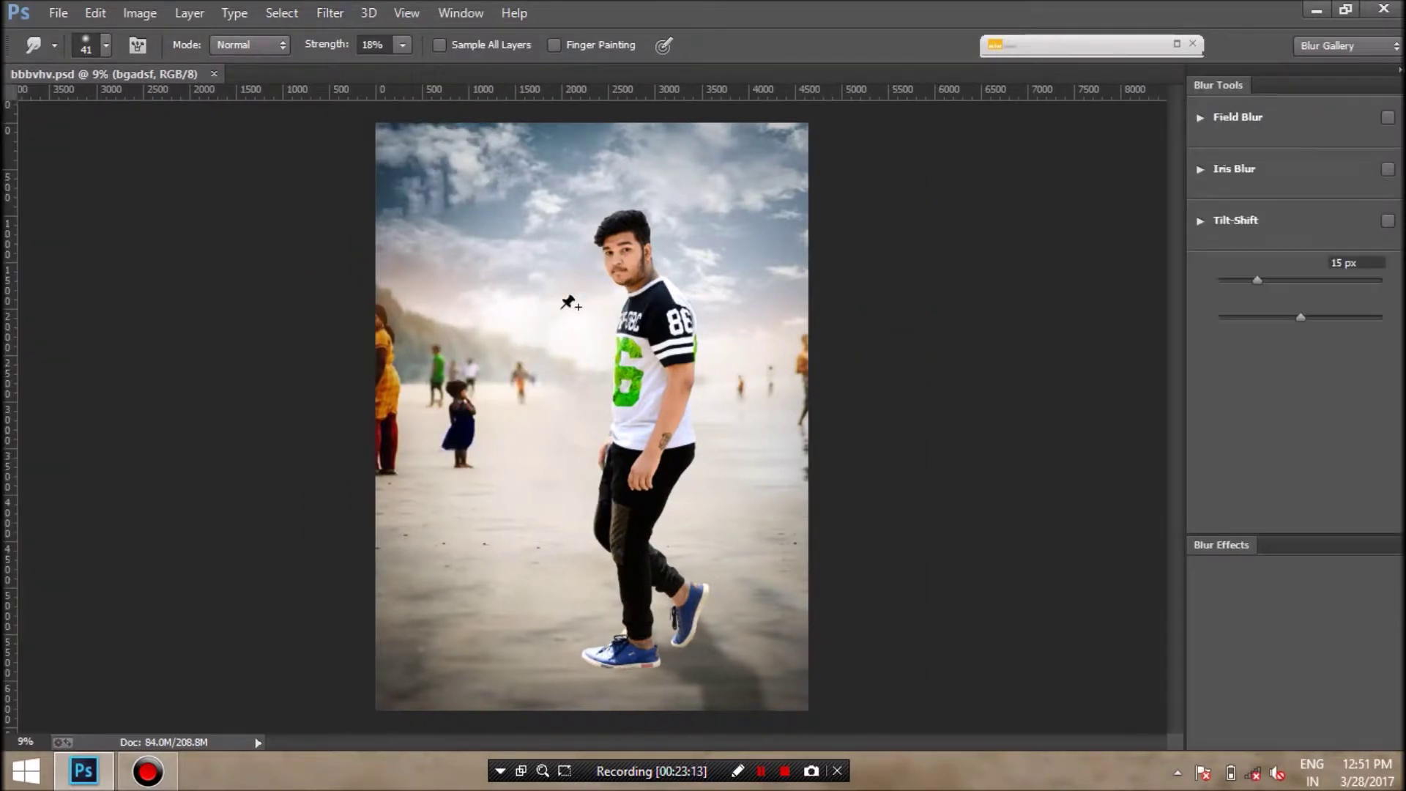
left_click_drag(594, 430, 600, 740)
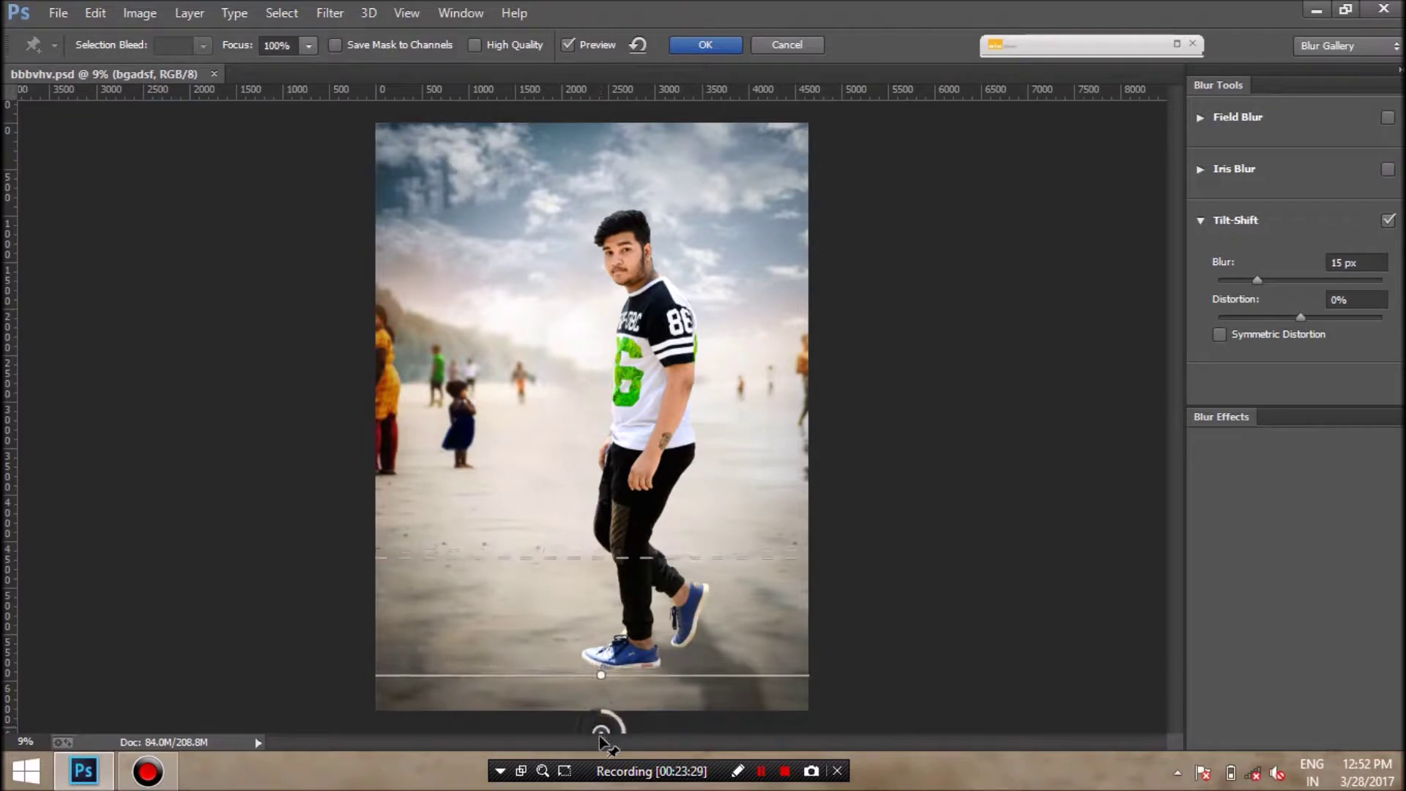
left_click_drag(601, 741, 600, 736)
left_click_drag(1269, 280, 1270, 278)
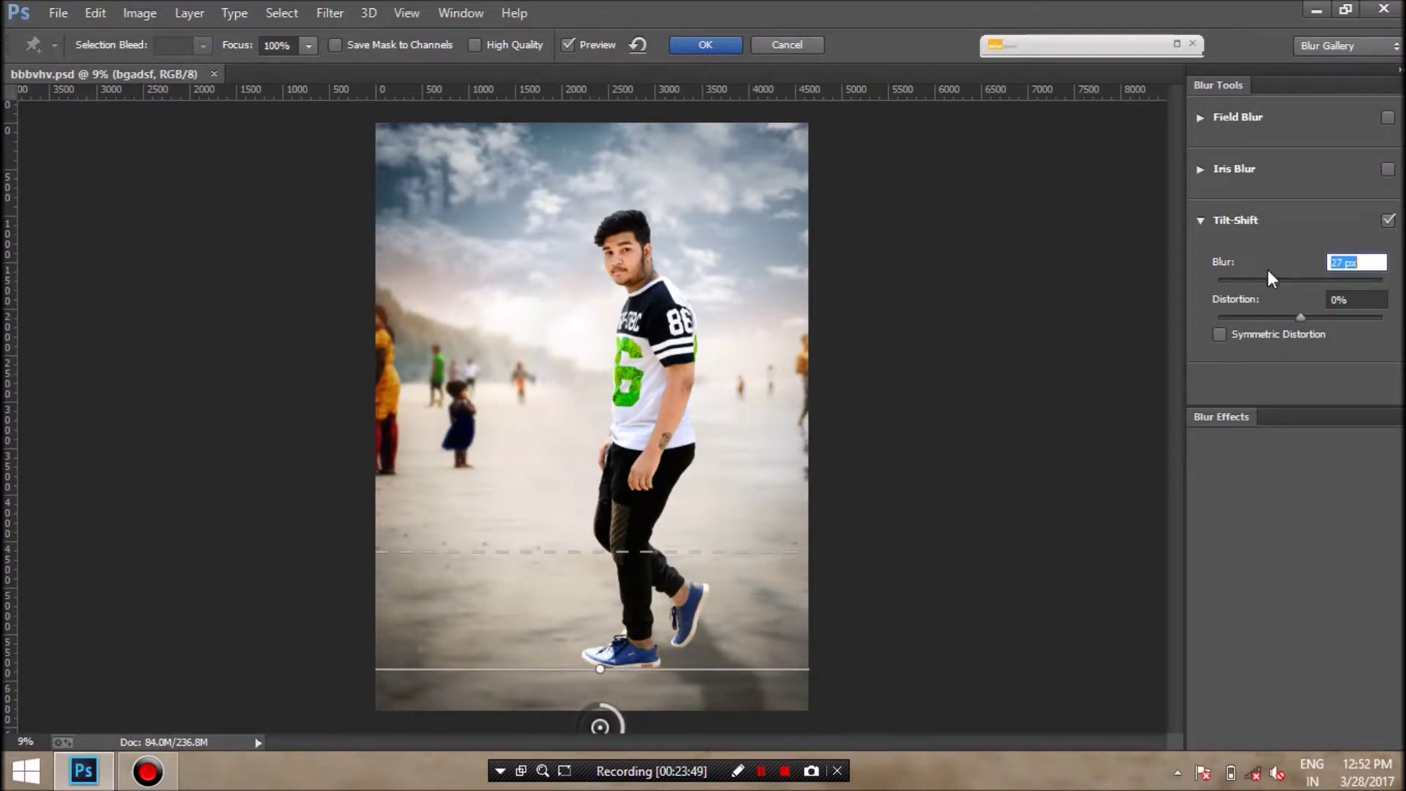
left_click_drag(1280, 275, 1285, 279)
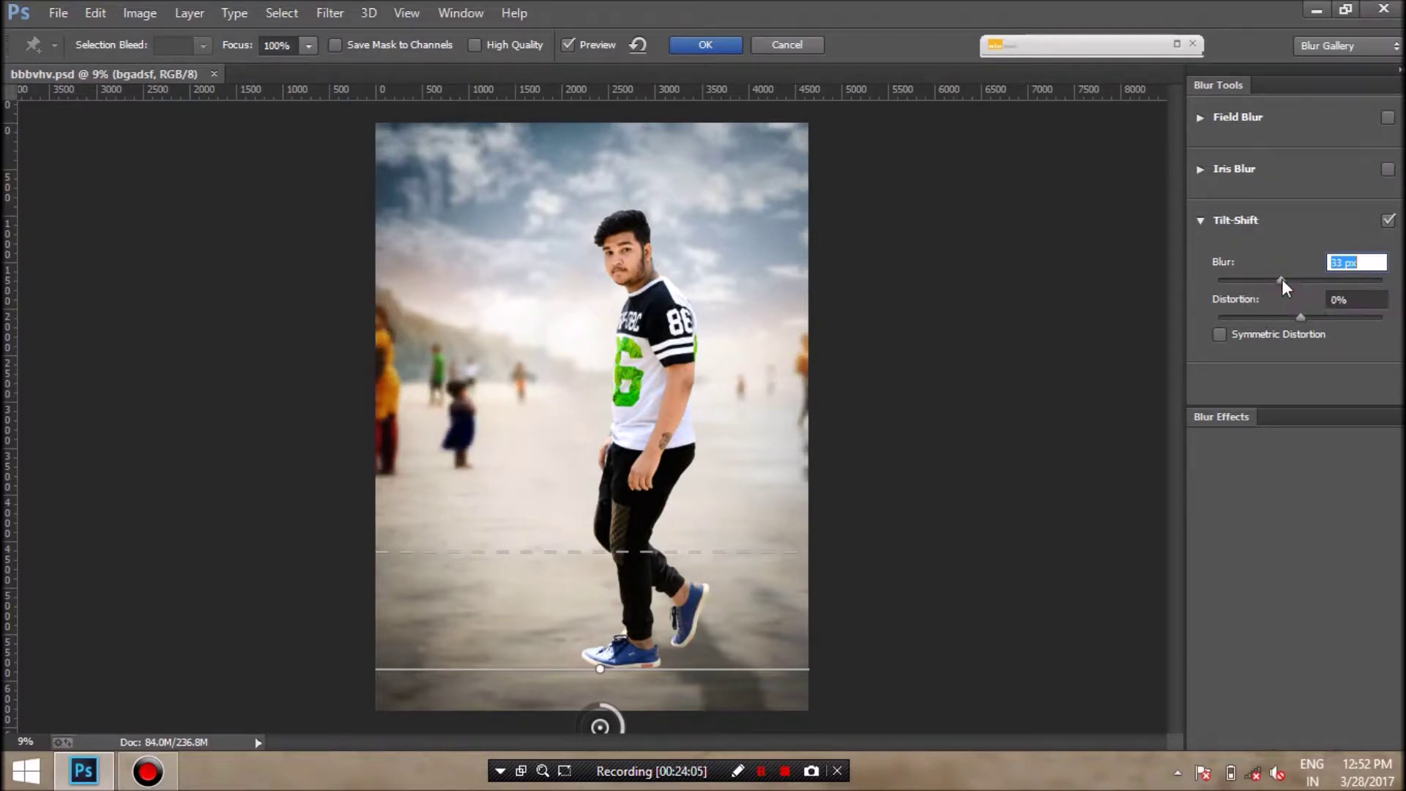
key("Return")
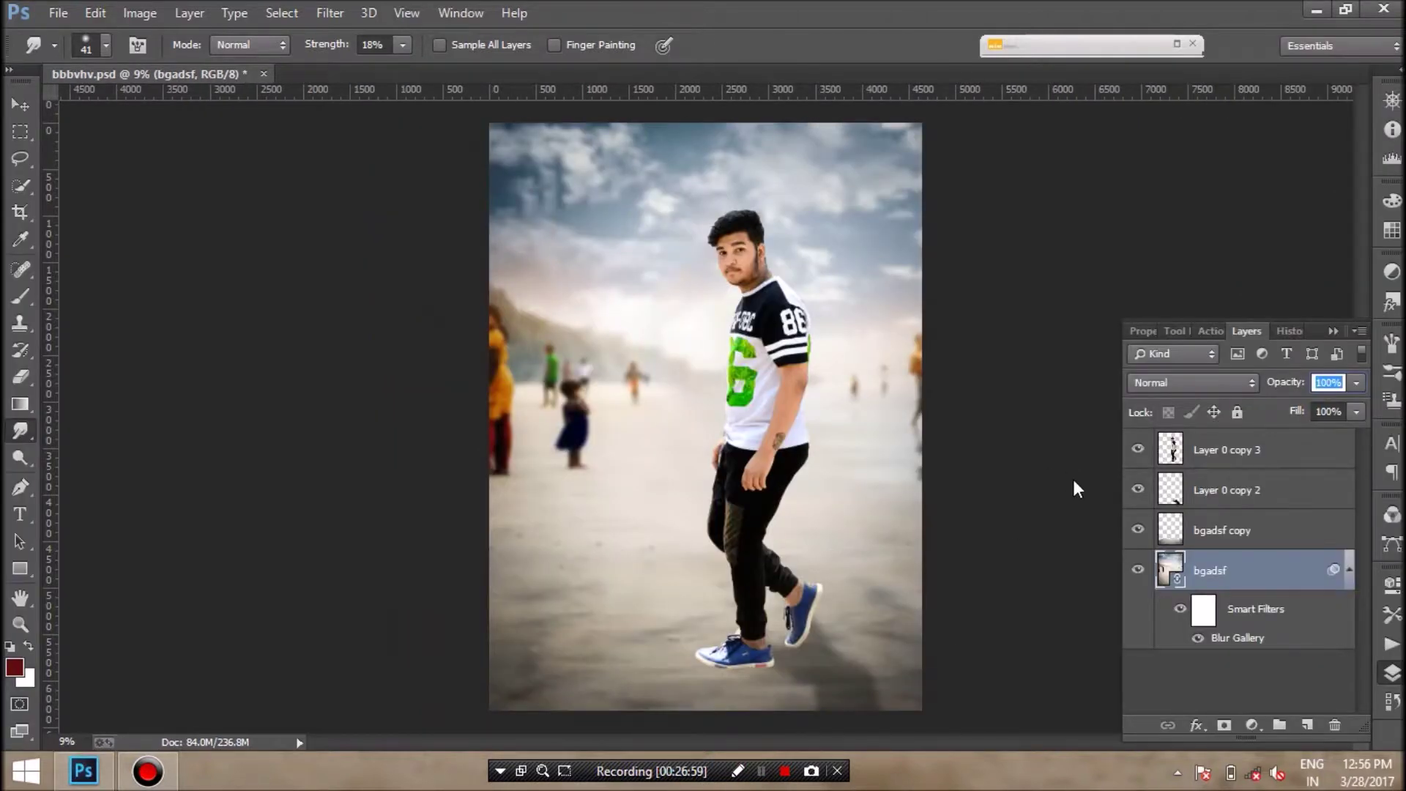
Duplicate the man's layer as Layer 0 copy 4.
left_click(1138, 449)
left_click(66, 741)
key("Return")
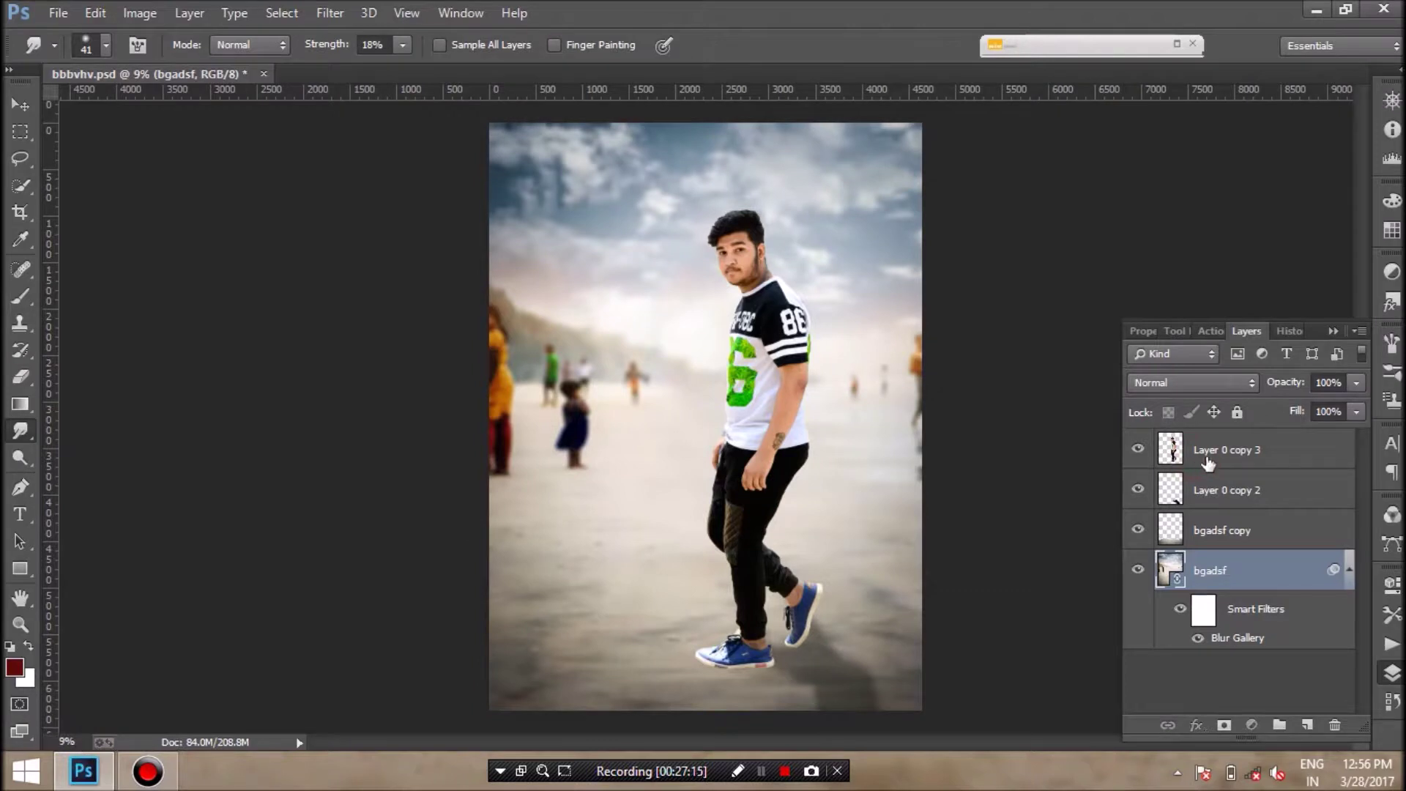
right_click(1207, 462)
left_click(842, 179)
left_click(889, 229)
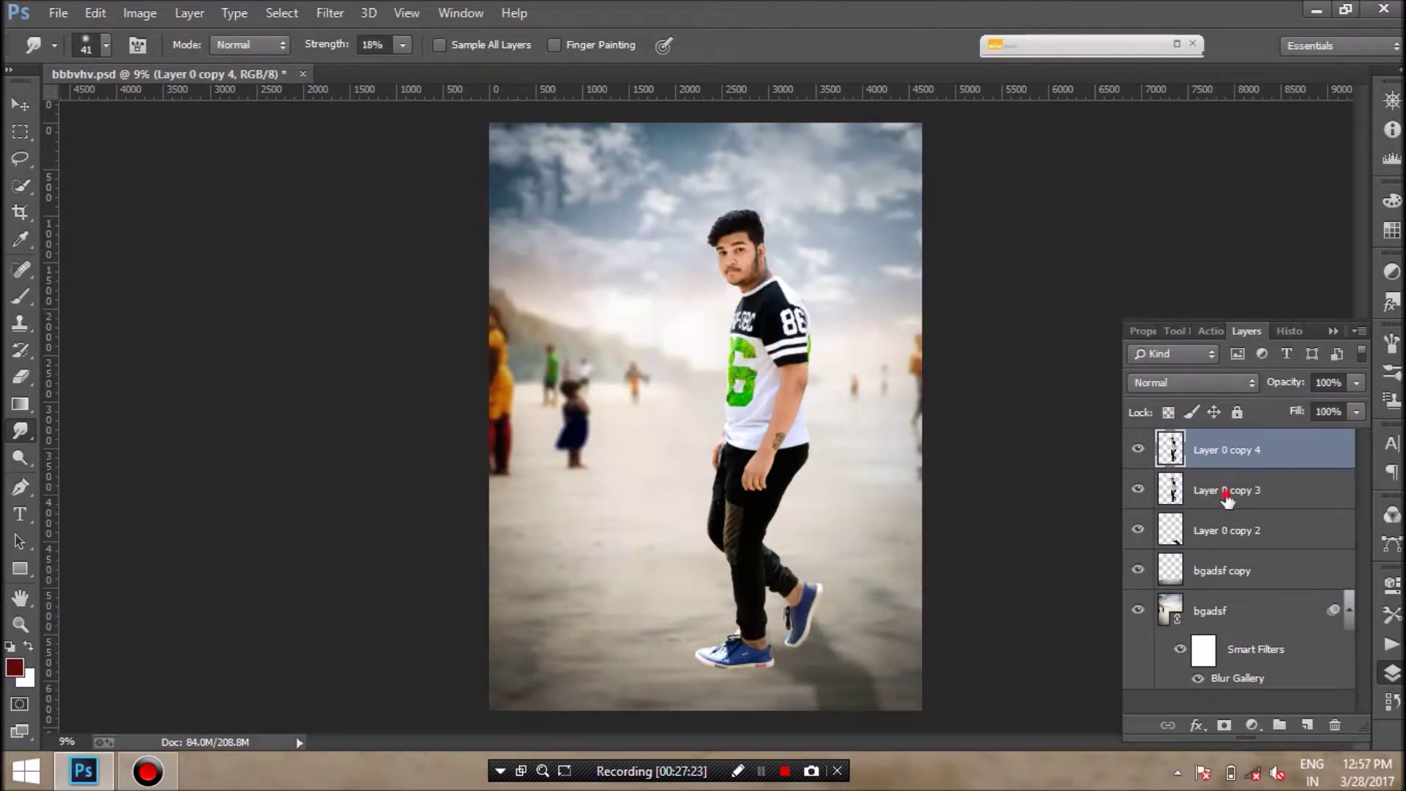
Blacken Layer 0 copy 3 in Camera Raw with exposure -5.00, whites -100 and blacks -100.
left_click(1228, 500)
left_click(330, 13)
left_click(381, 129)
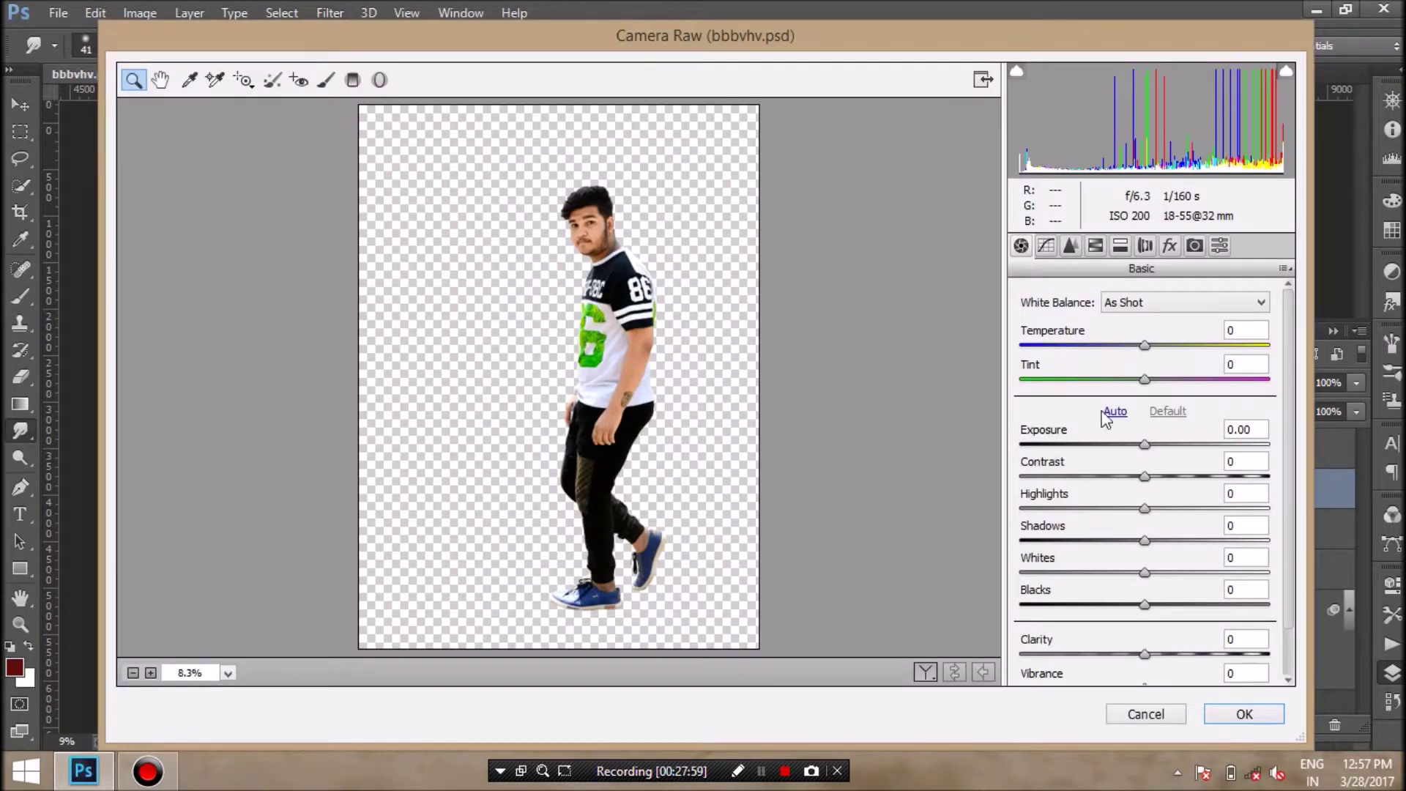
left_click_drag(1145, 445, 1020, 445)
left_click(1020, 572)
left_click(1020, 605)
left_click(1020, 541)
key("Return")
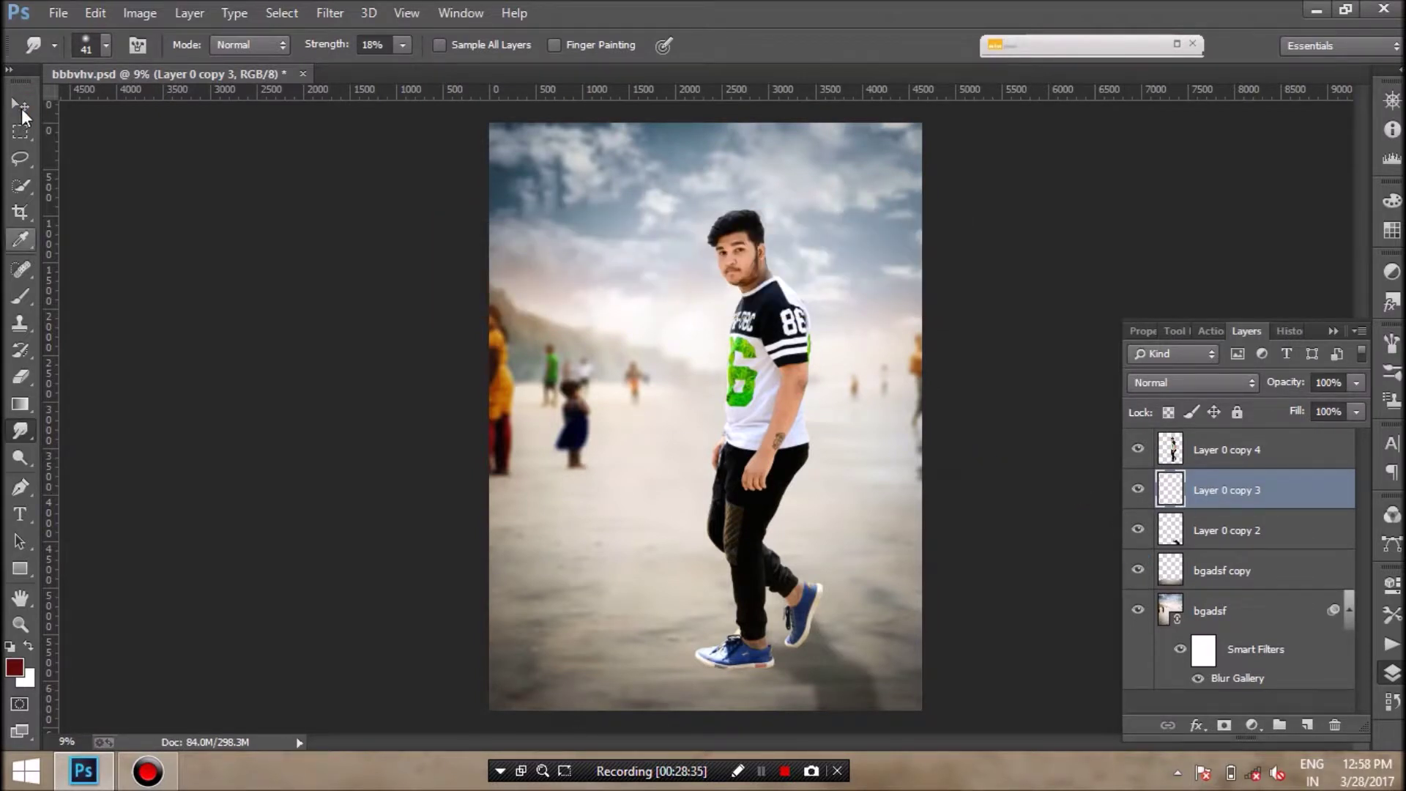
Move the black silhouette left so it stands beside the man.
left_click(21, 109)
left_click_drag(766, 476, 664, 439)
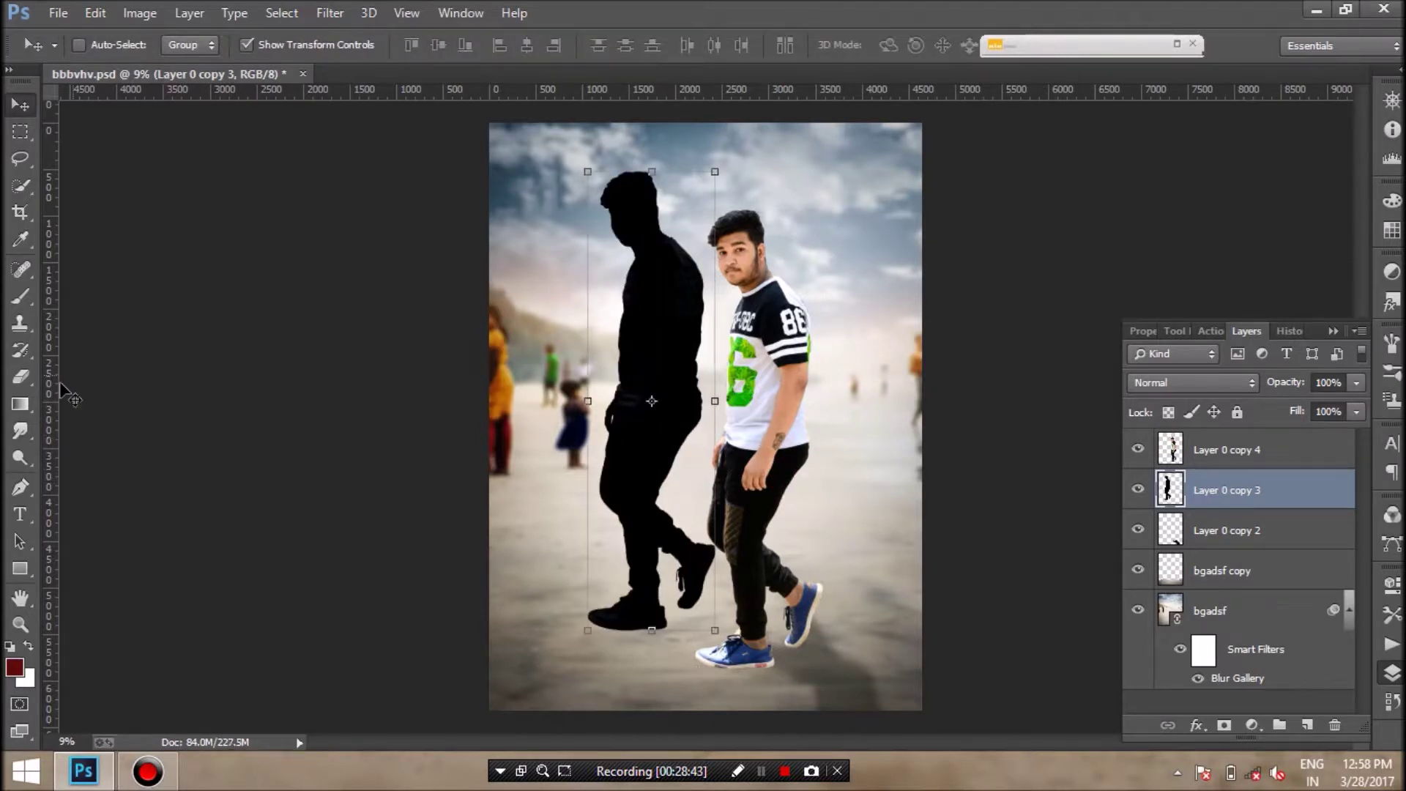
left_click(20, 212)
Erase the silhouette down to a shoe sole with 1842 px and 174 px soft erasers at 100%.
key("e")
right_click(224, 133)
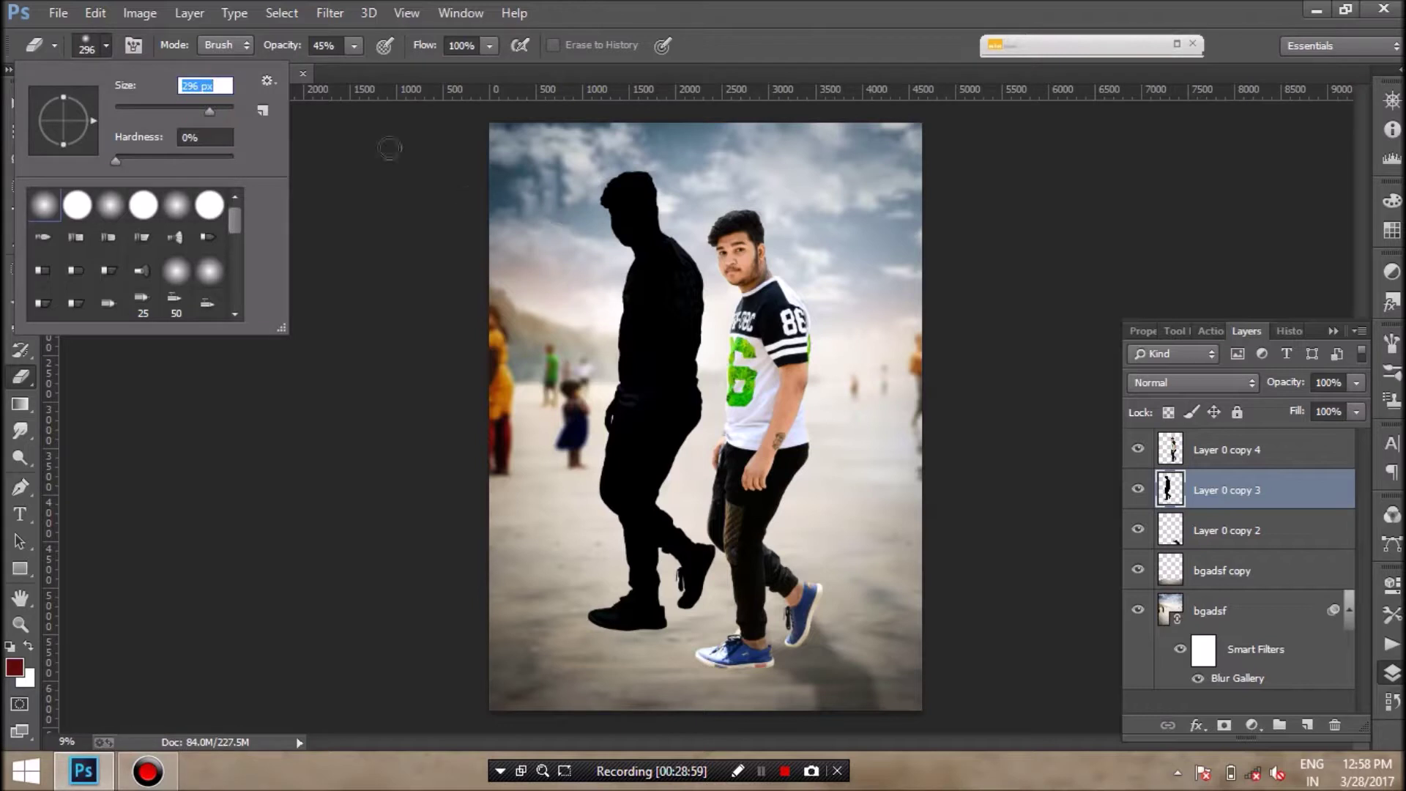
key("Return")
left_click_drag(641, 220, 644, 469)
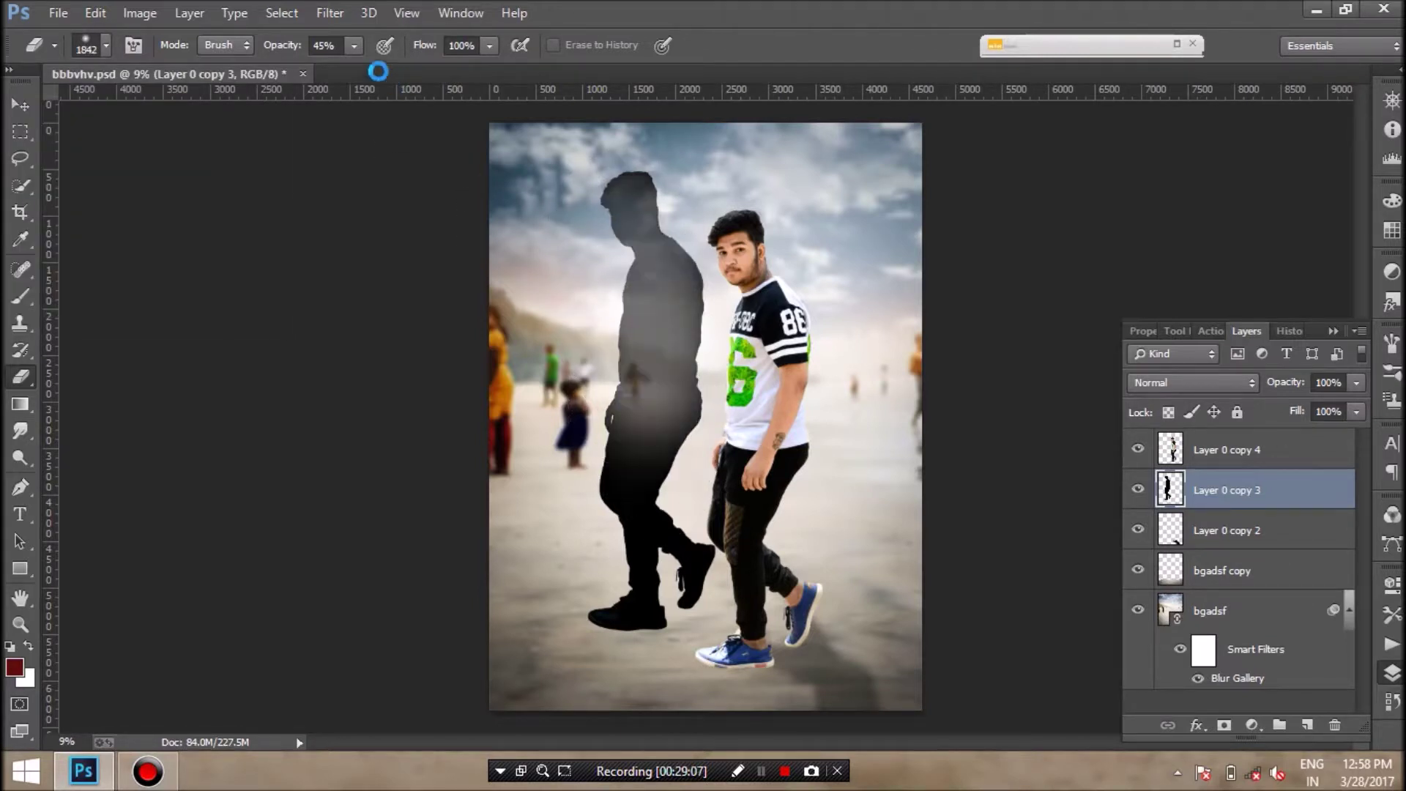
left_click(353, 46)
key("0")
mouse_move(618, 235)
left_mouse_down()
mouse_move(612, 440)
mouse_move(635, 212)
left_mouse_up()
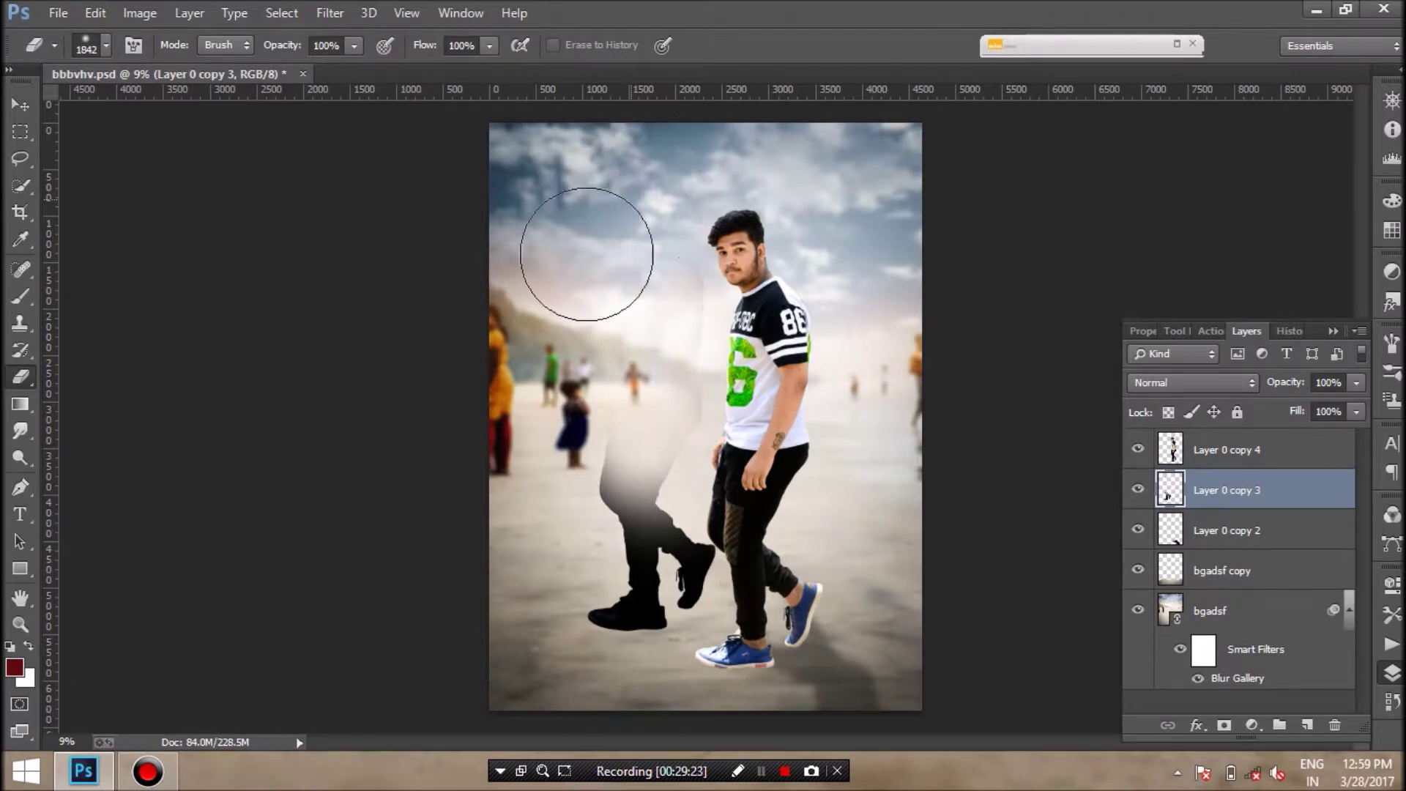
left_click_drag(665, 489, 755, 550)
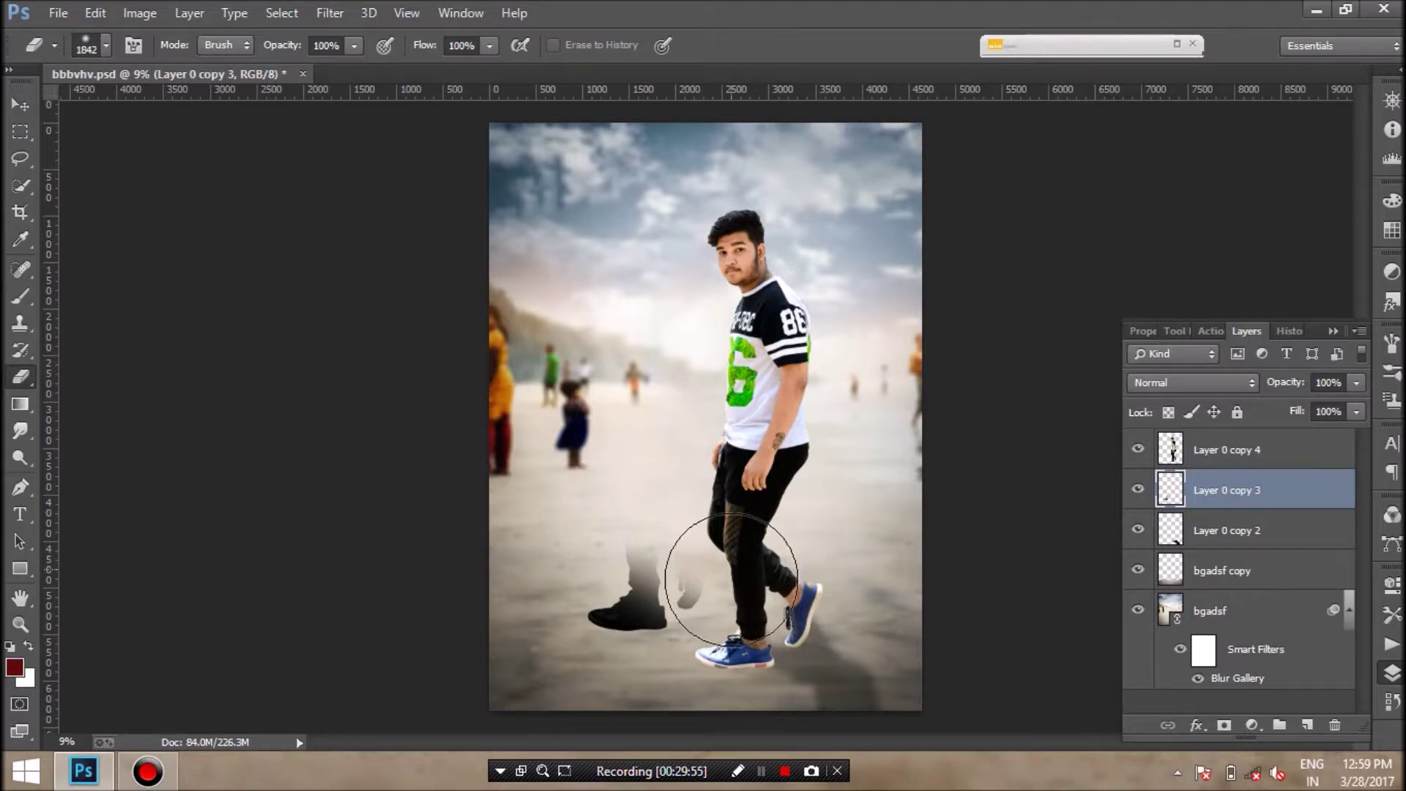
left_click(91, 39)
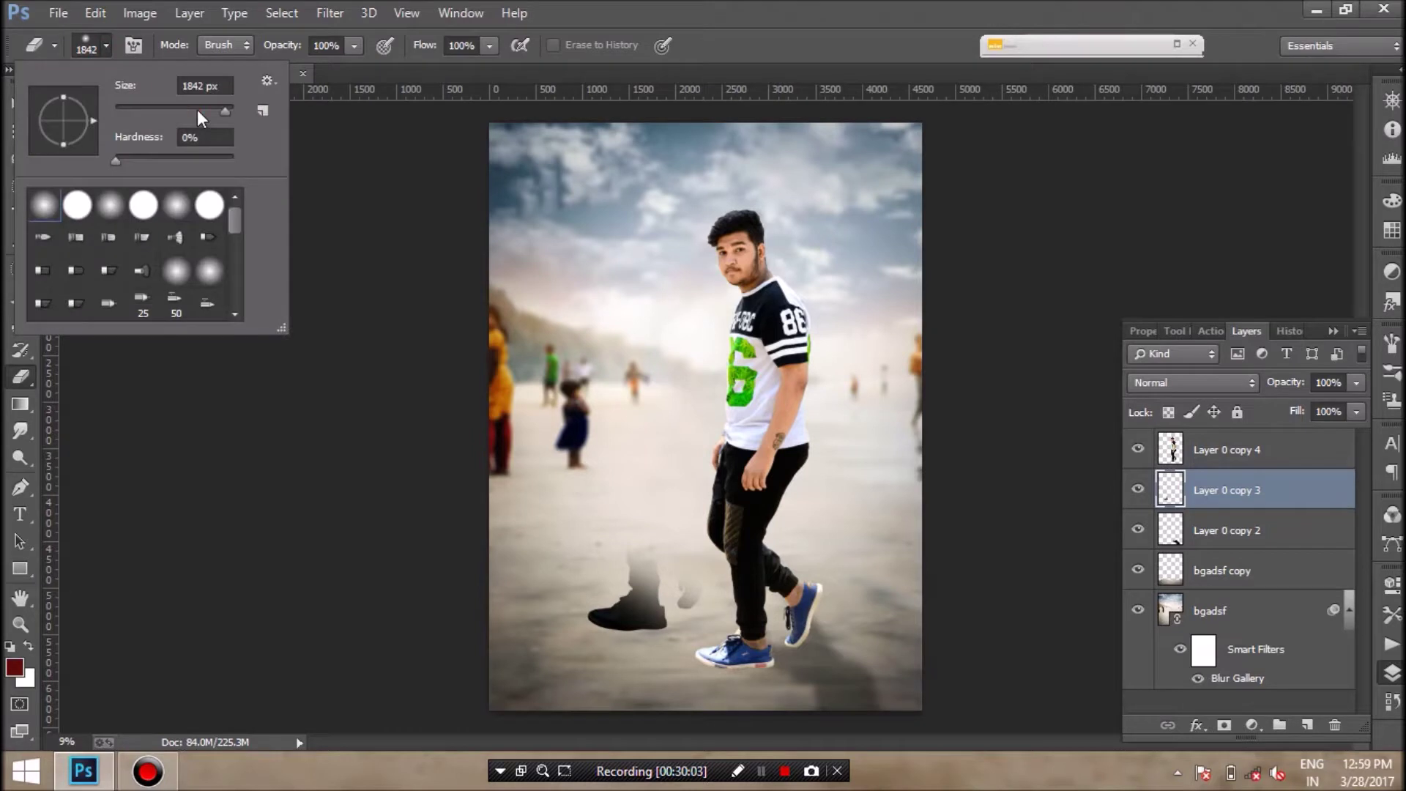
key("Return")
left_click_drag(631, 574, 635, 596)
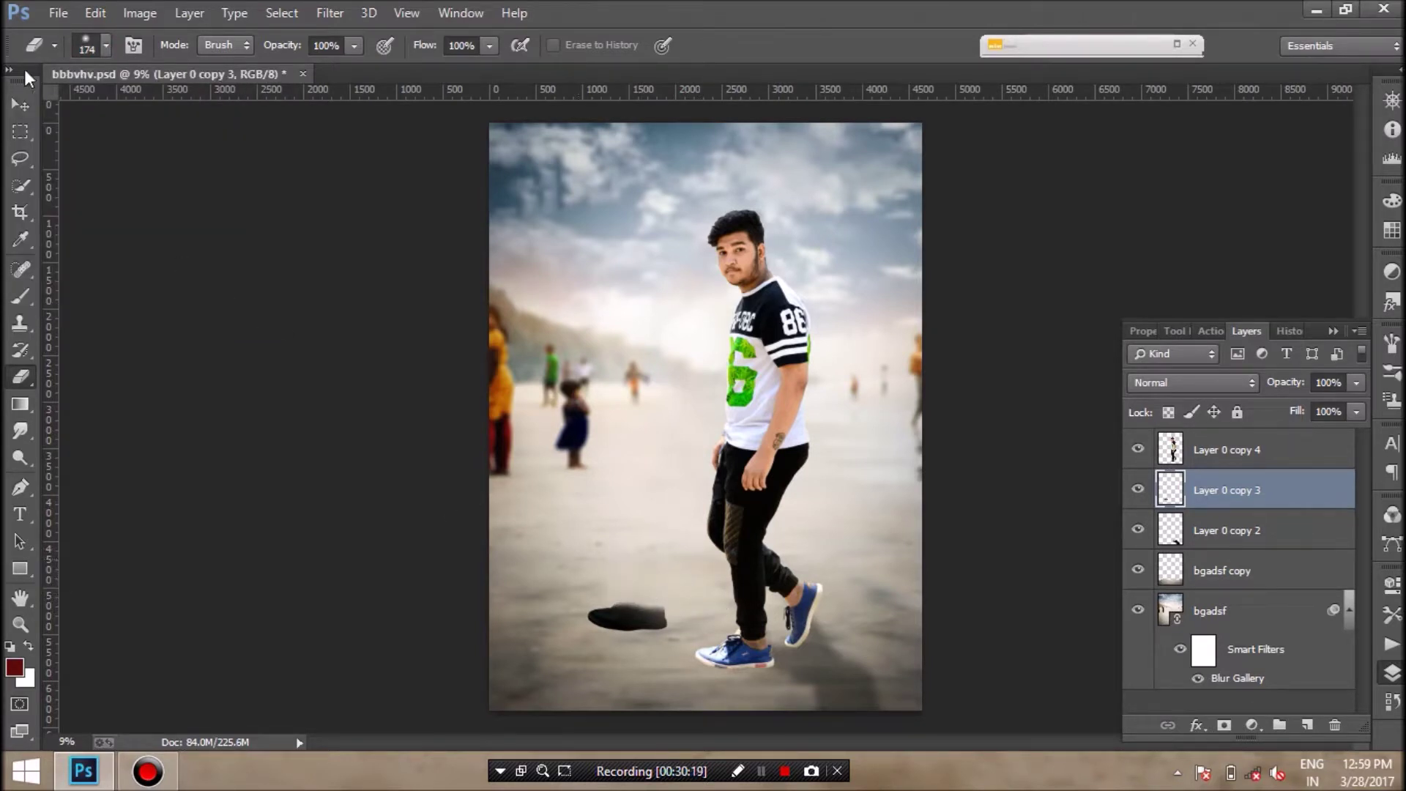
Squash, enlarge and rotate the shoe shape and move it under the man's feet.
key("v")
left_click_drag(697, 528, 732, 513)
left_click_drag(739, 607, 696, 652)
mouse_move(675, 568)
left_mouse_down()
mouse_move(799, 657)
mouse_move(659, 512)
mouse_move(577, 635)
mouse_move(799, 668)
mouse_move(780, 680)
mouse_move(790, 683)
left_mouse_up()
Rotate and narrow the shadow under the front shoe and lower its opacity to about 43%.
mouse_move(824, 636)
left_mouse_down()
mouse_move(810, 630)
mouse_move(778, 668)
left_mouse_up()
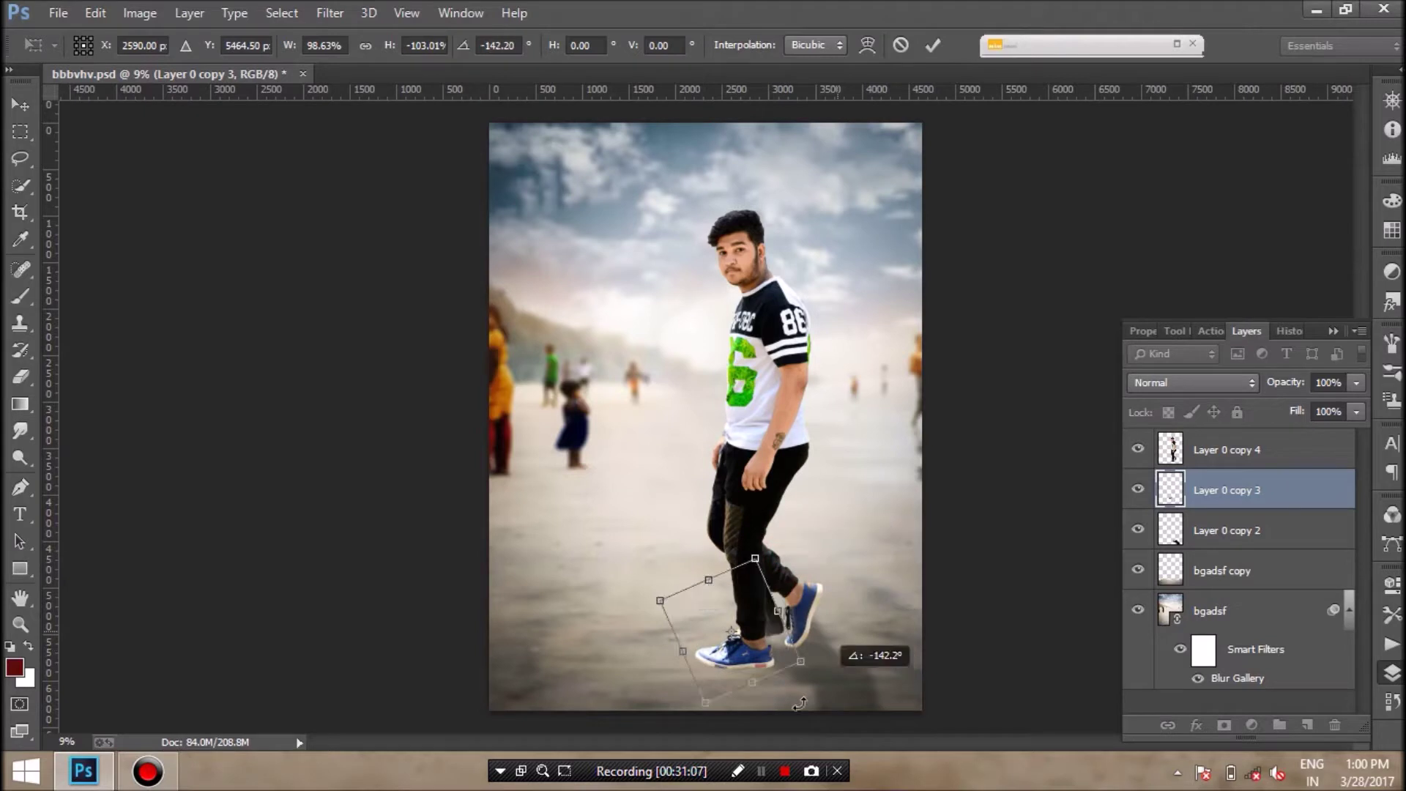
mouse_move(734, 614)
left_mouse_down()
mouse_move(648, 653)
mouse_move(788, 617)
left_mouse_up()
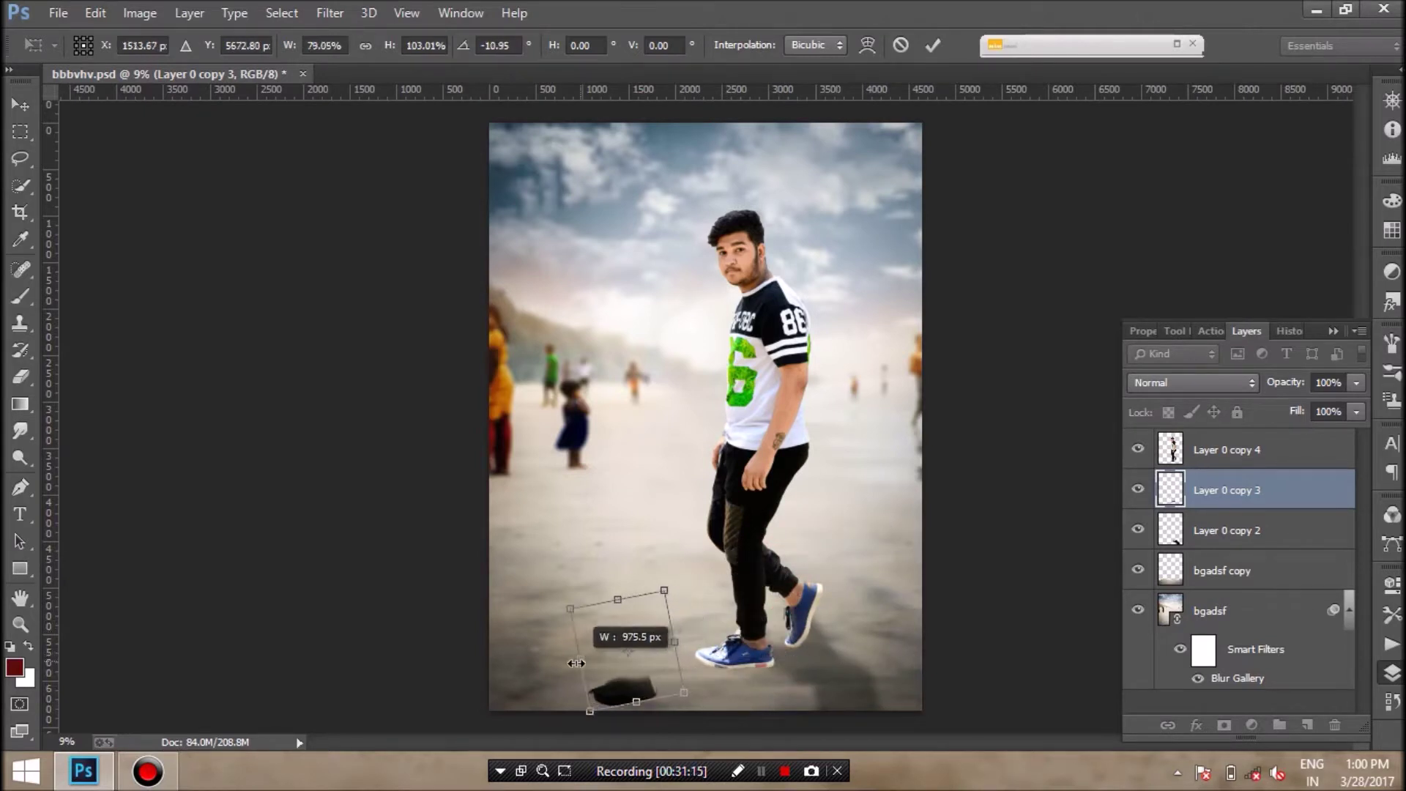
mouse_move(795, 552)
left_mouse_down()
mouse_move(775, 645)
mouse_move(781, 626)
left_mouse_up()
left_click(1356, 383)
left_click_drag(1356, 405, 1311, 412)
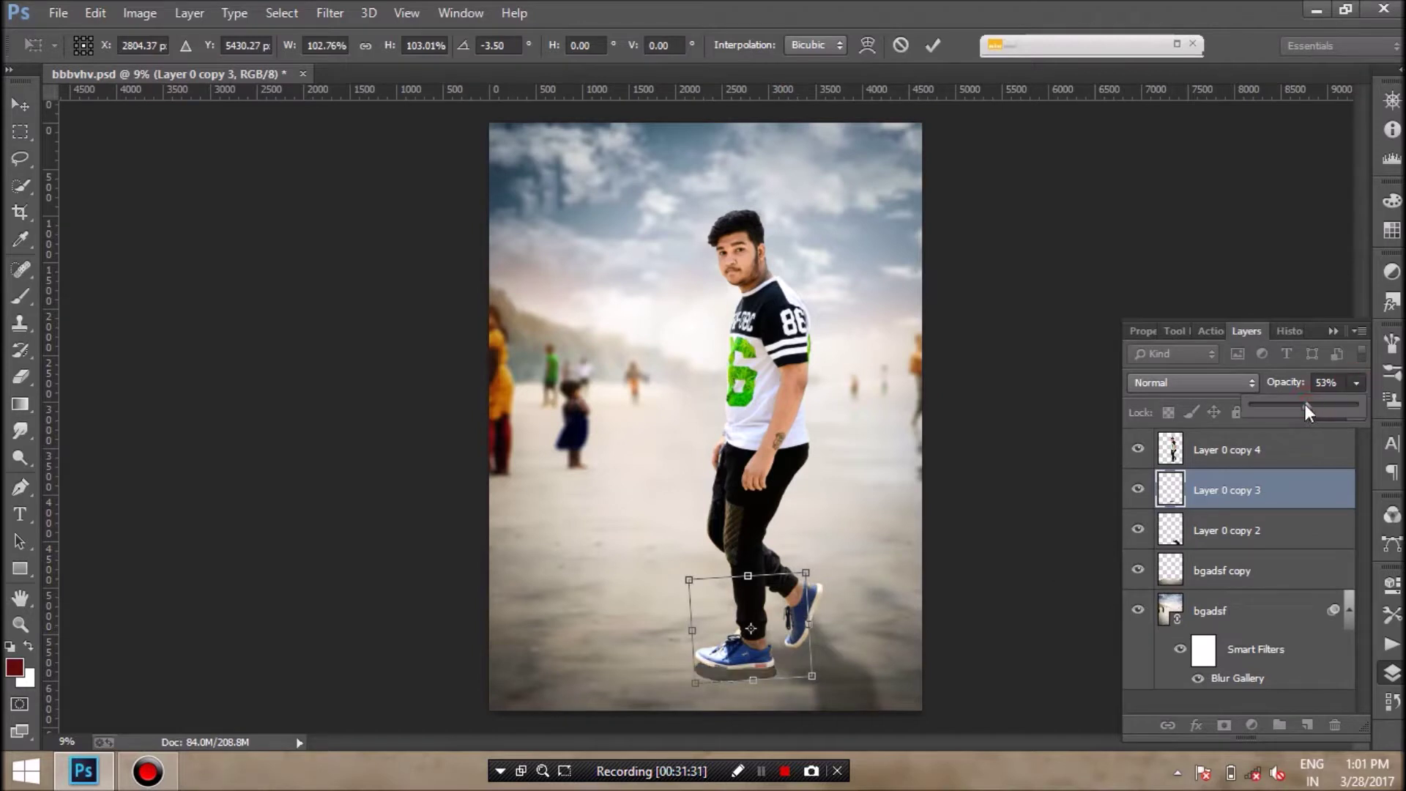
Commit the shadow's transform, apply a Gaussian blur to it and nudge it into place.
left_click(330, 12)
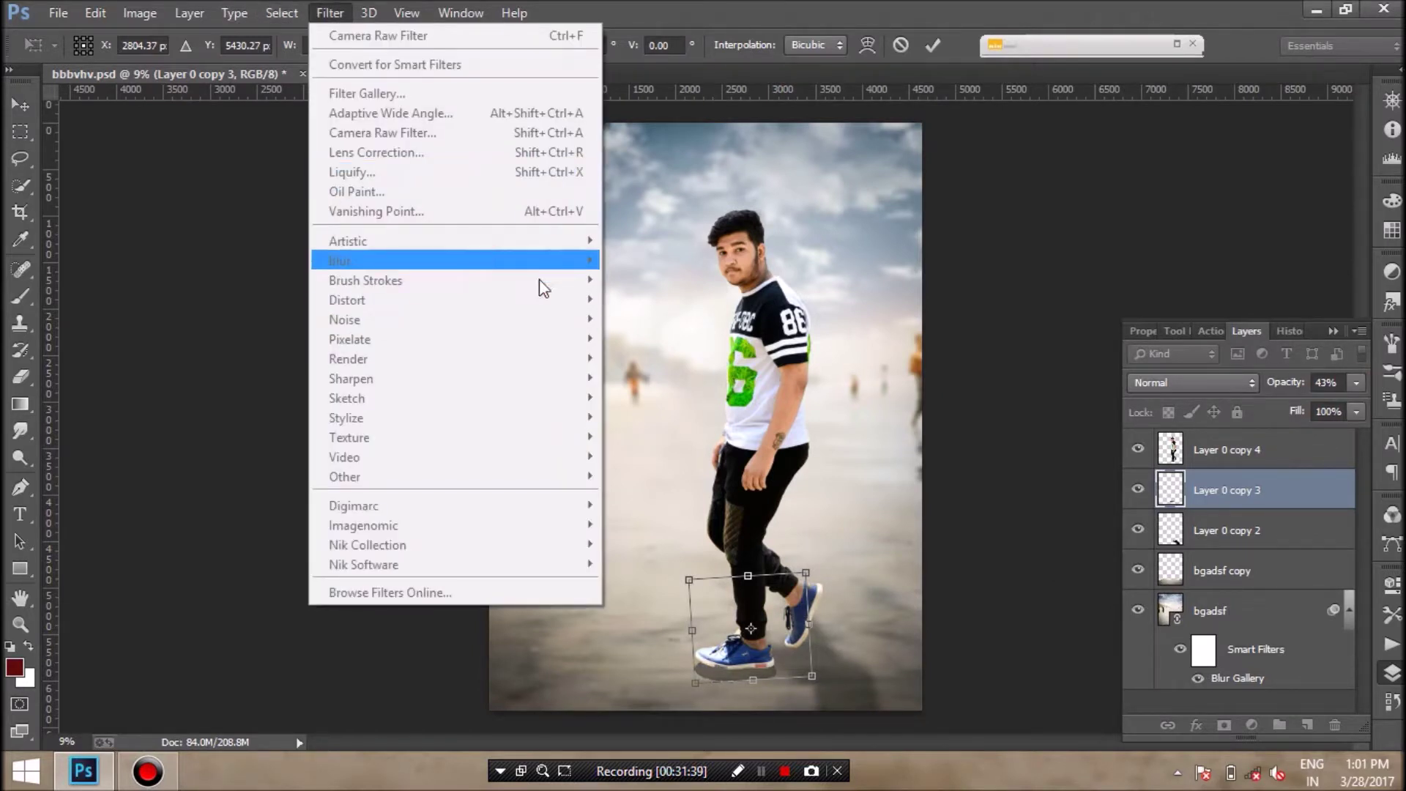
key("Escape")
key("Return")
left_click(330, 12)
mouse_move(340, 261)
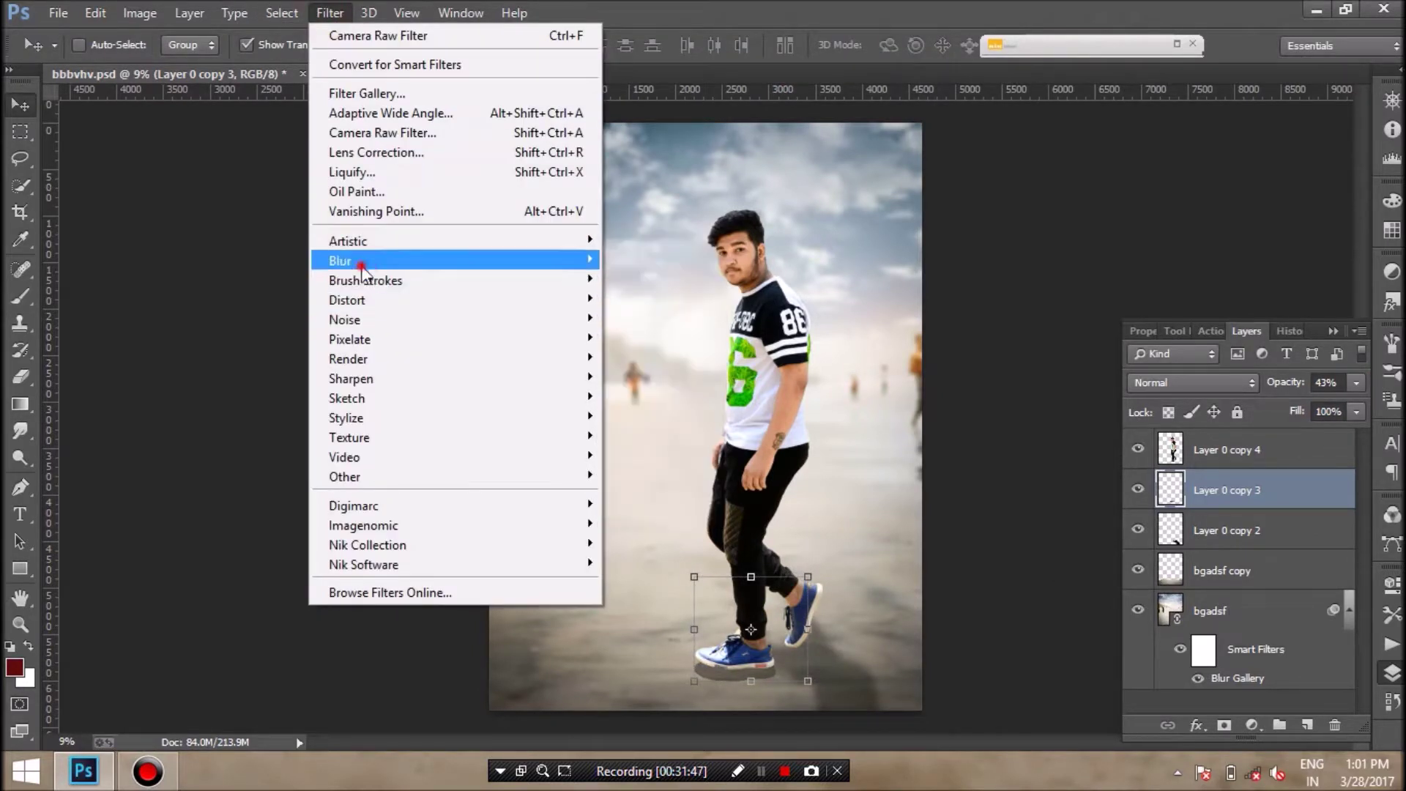
left_click(687, 388)
key("Return")
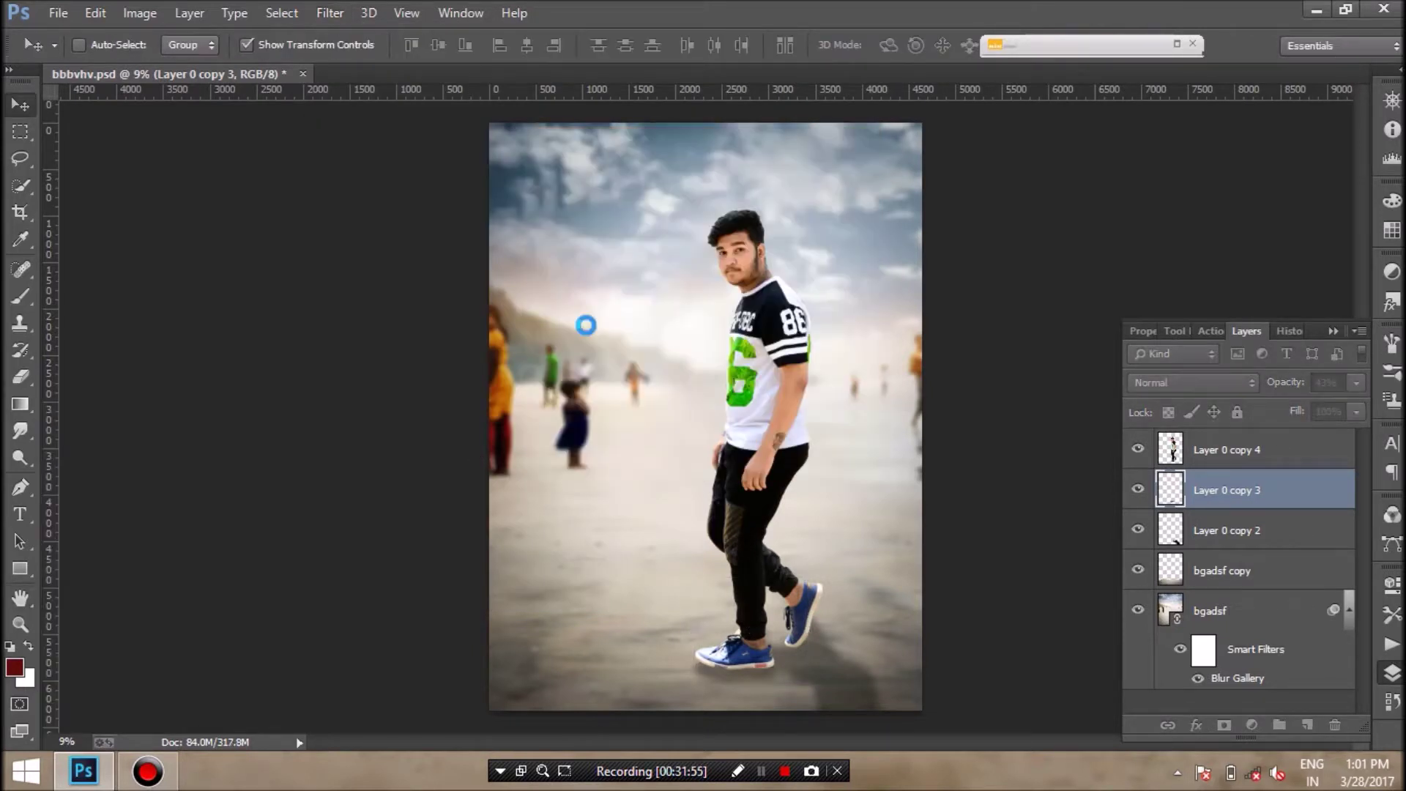
left_click_drag(774, 643, 775, 640)
left_click(1198, 460)
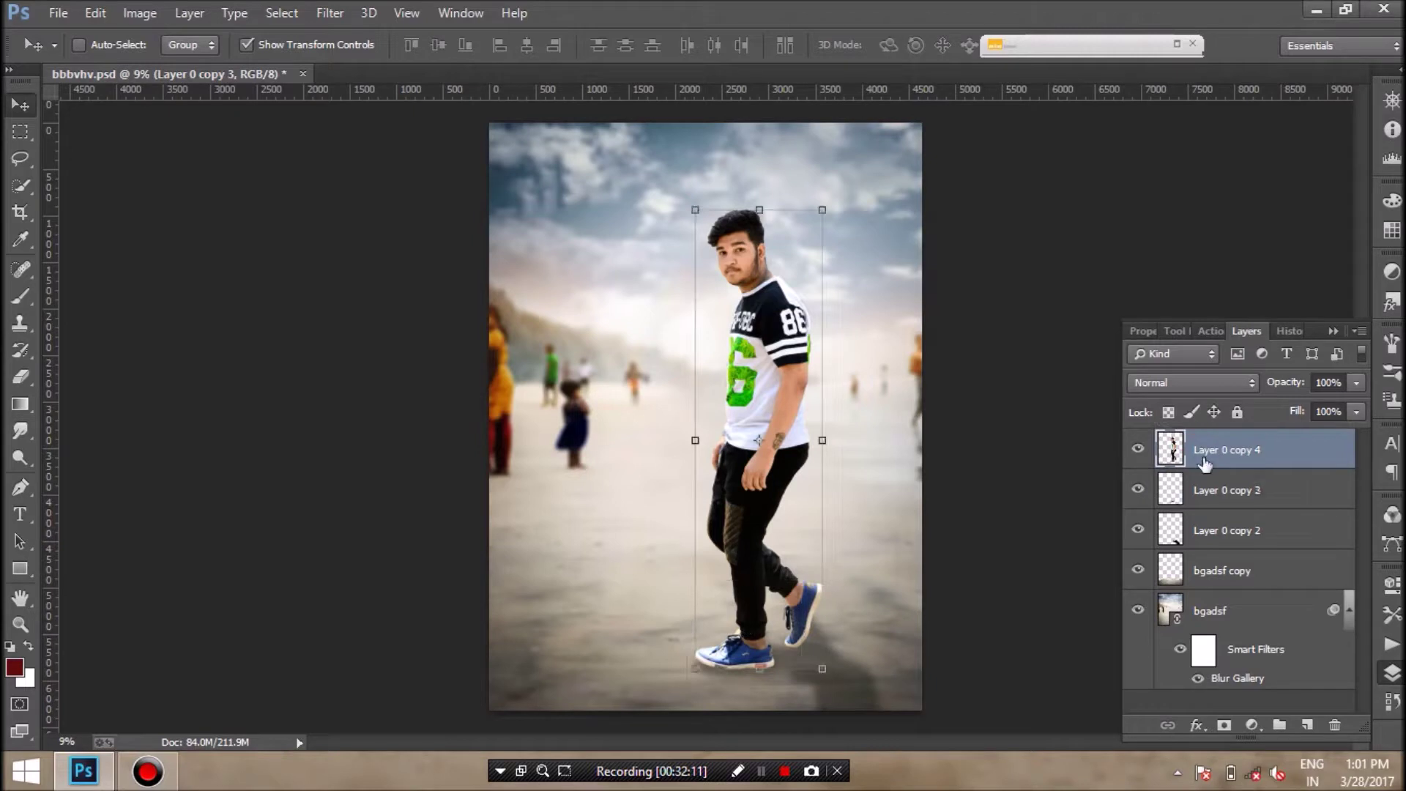
left_click(1216, 617)
Grade bgadsf in Camera Raw: cooler white balance, contrast +16, shadows +11, clarity, vibrance +4, saturation +7.
key("w")
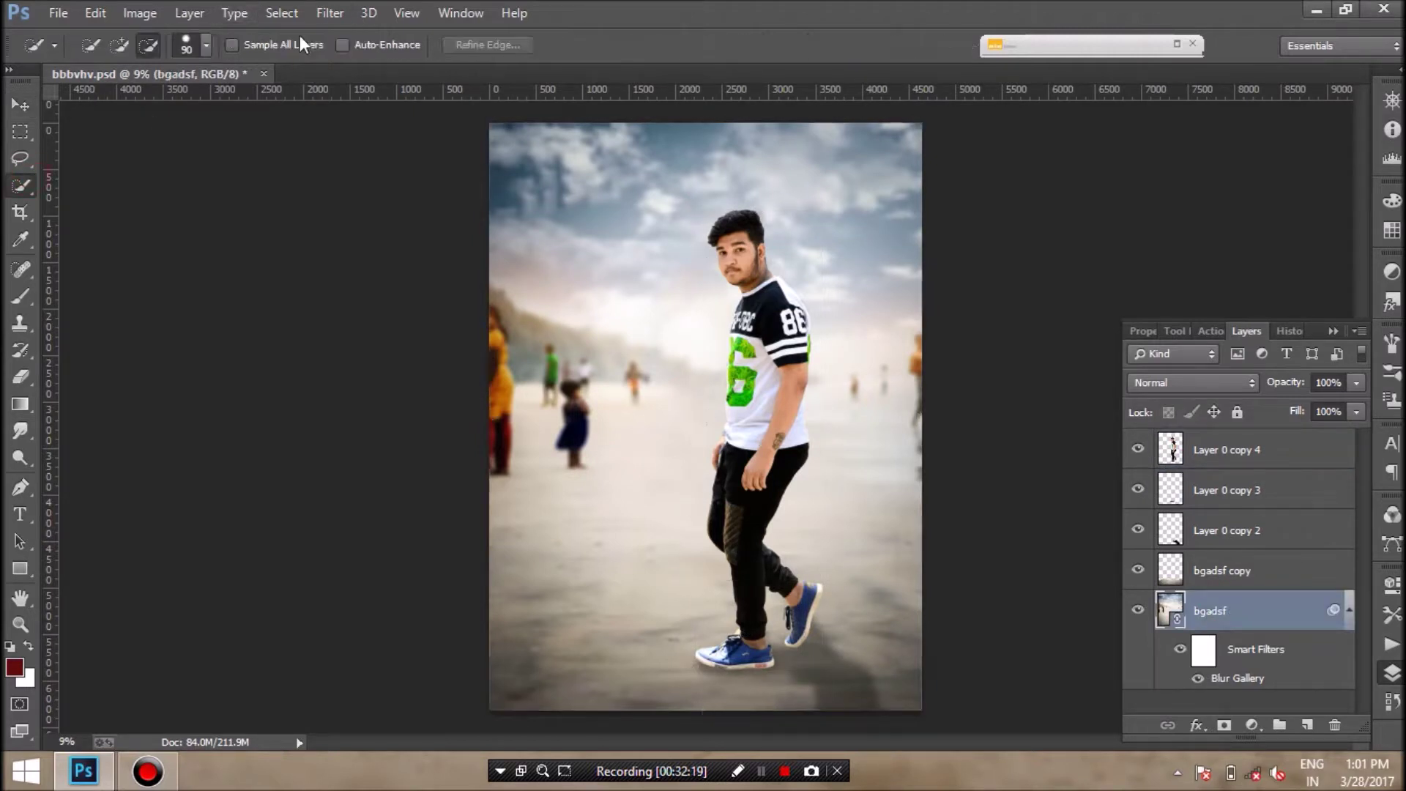
left_click(329, 13)
key("Escape")
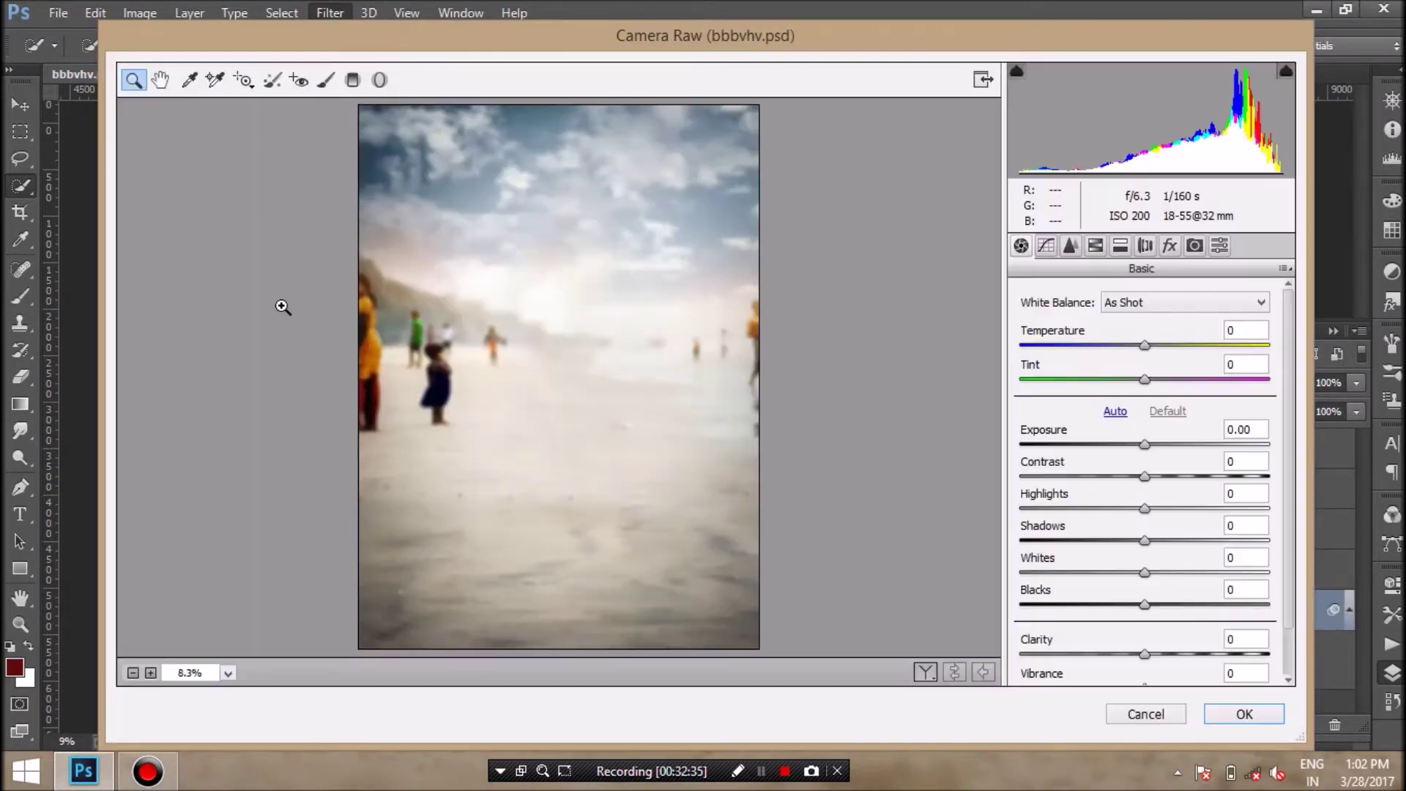
mouse_move(1145, 346)
left_mouse_down()
mouse_move(1133, 346)
mouse_move(1155, 350)
mouse_move(1147, 389)
mouse_move(1165, 435)
left_mouse_up()
scroll(1277, 425, "down", 1)
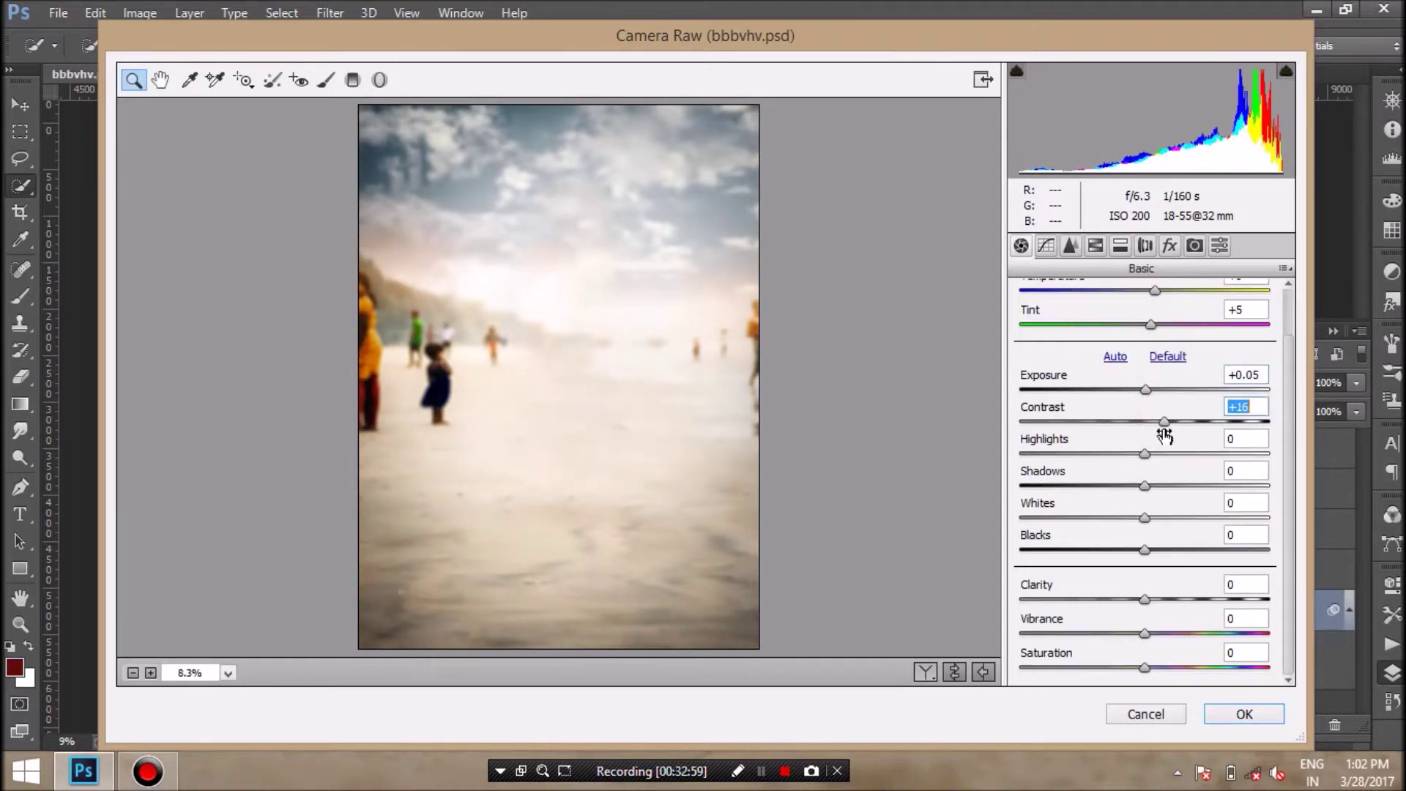
left_click_drag(1158, 487, 1161, 485)
left_click_drag(1145, 599, 1149, 633)
left_click_drag(1144, 667, 1147, 667)
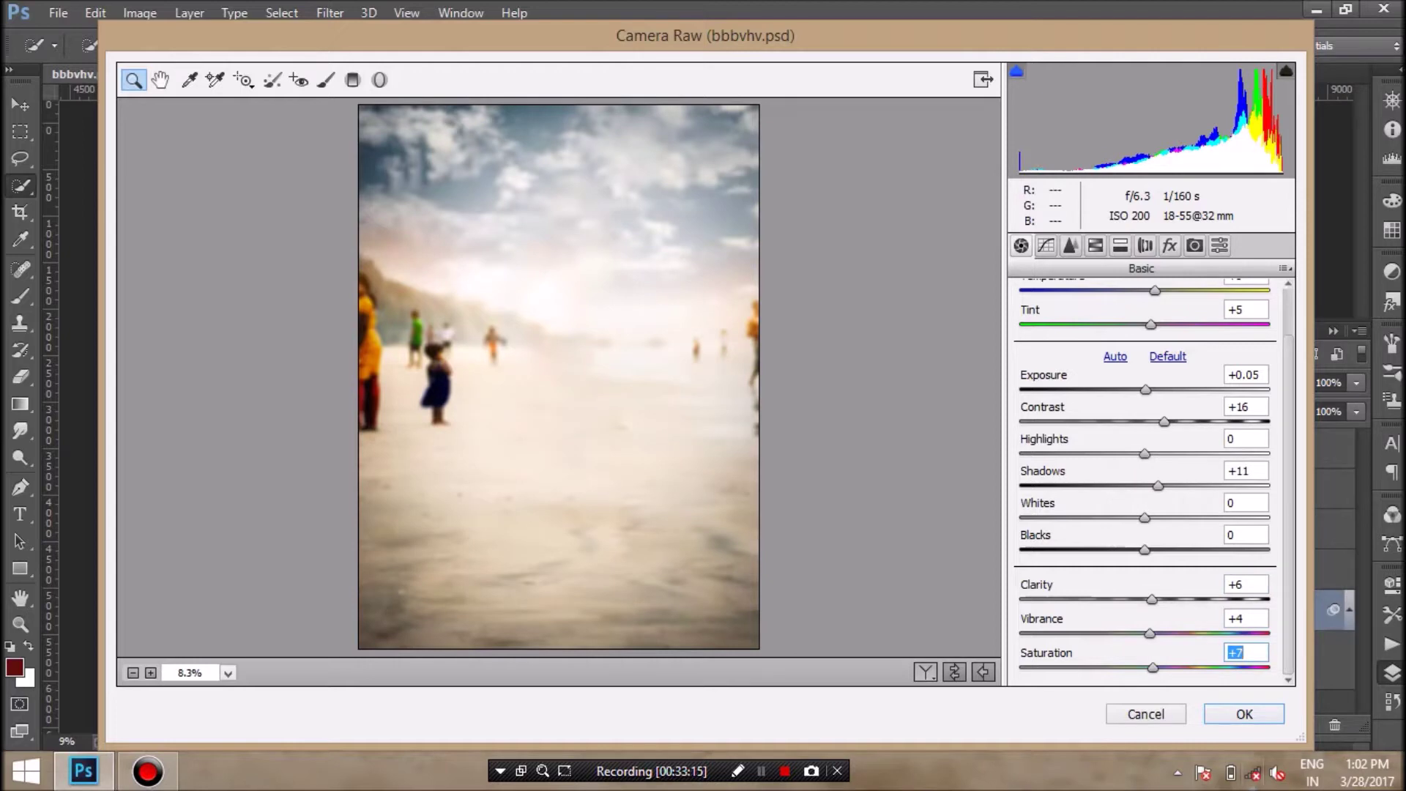
left_click(1242, 714)
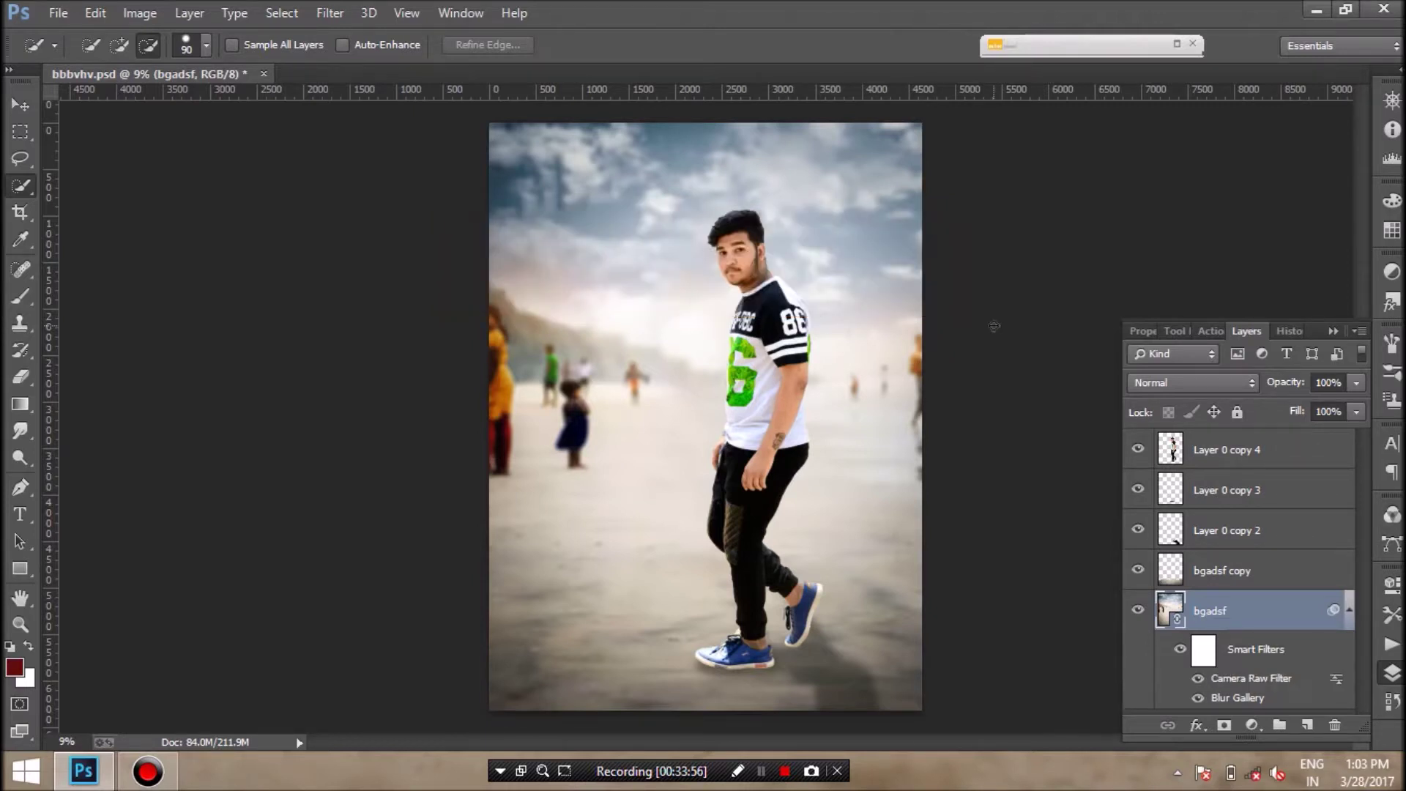
left_click(1230, 449)
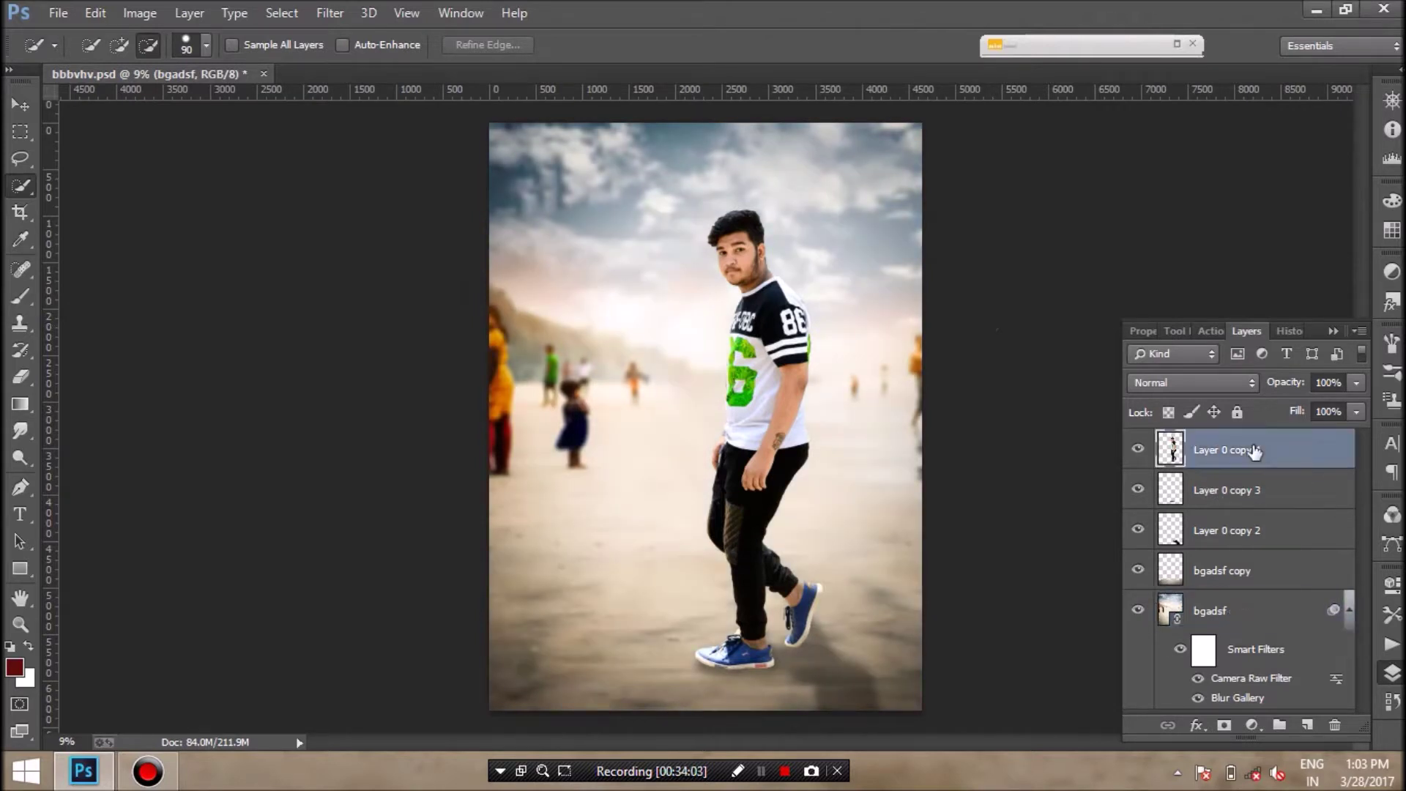
Add a second Camera Raw filter to bgadsf that lowers its exposure to -0.40.
left_click(1220, 625)
left_click(343, 14)
left_click(380, 133)
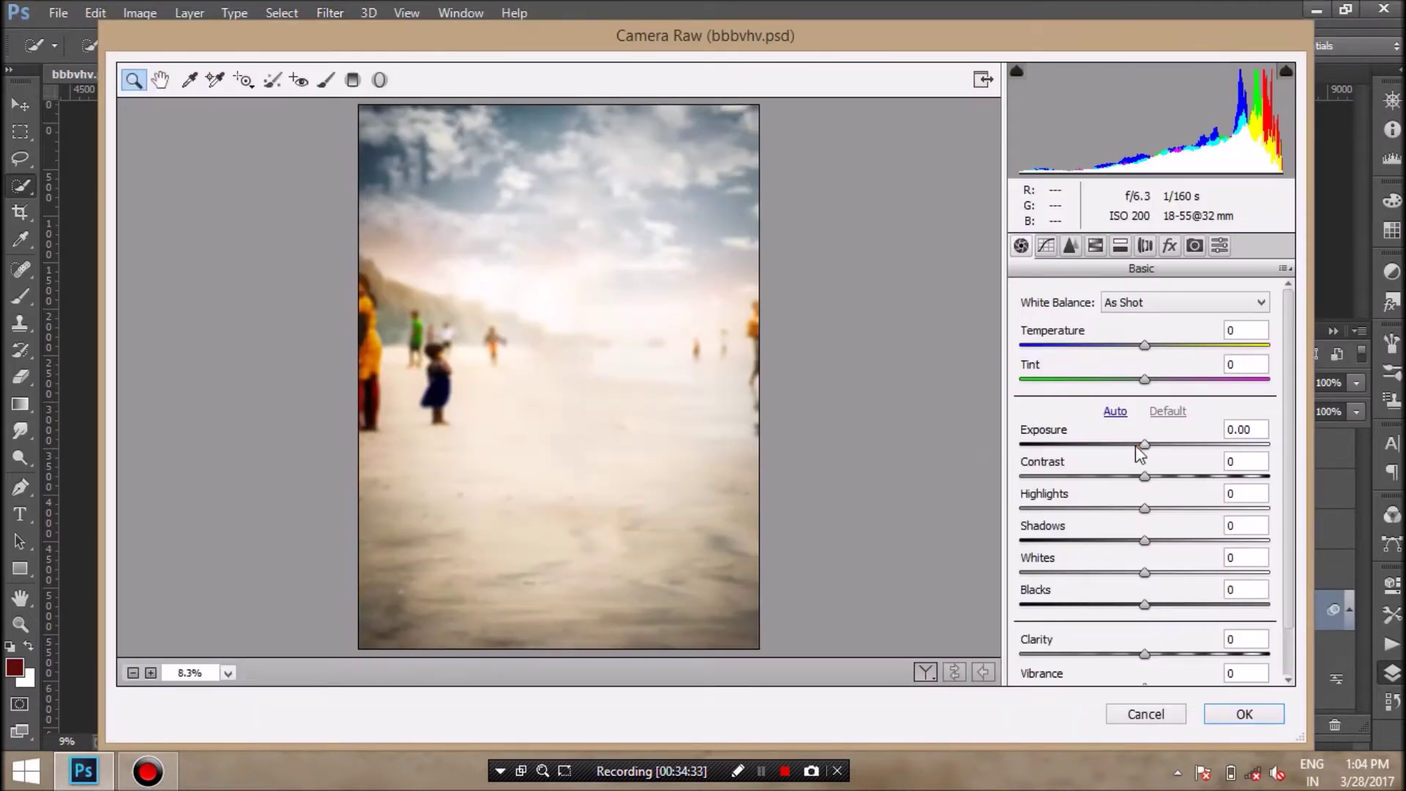
left_click(1137, 444)
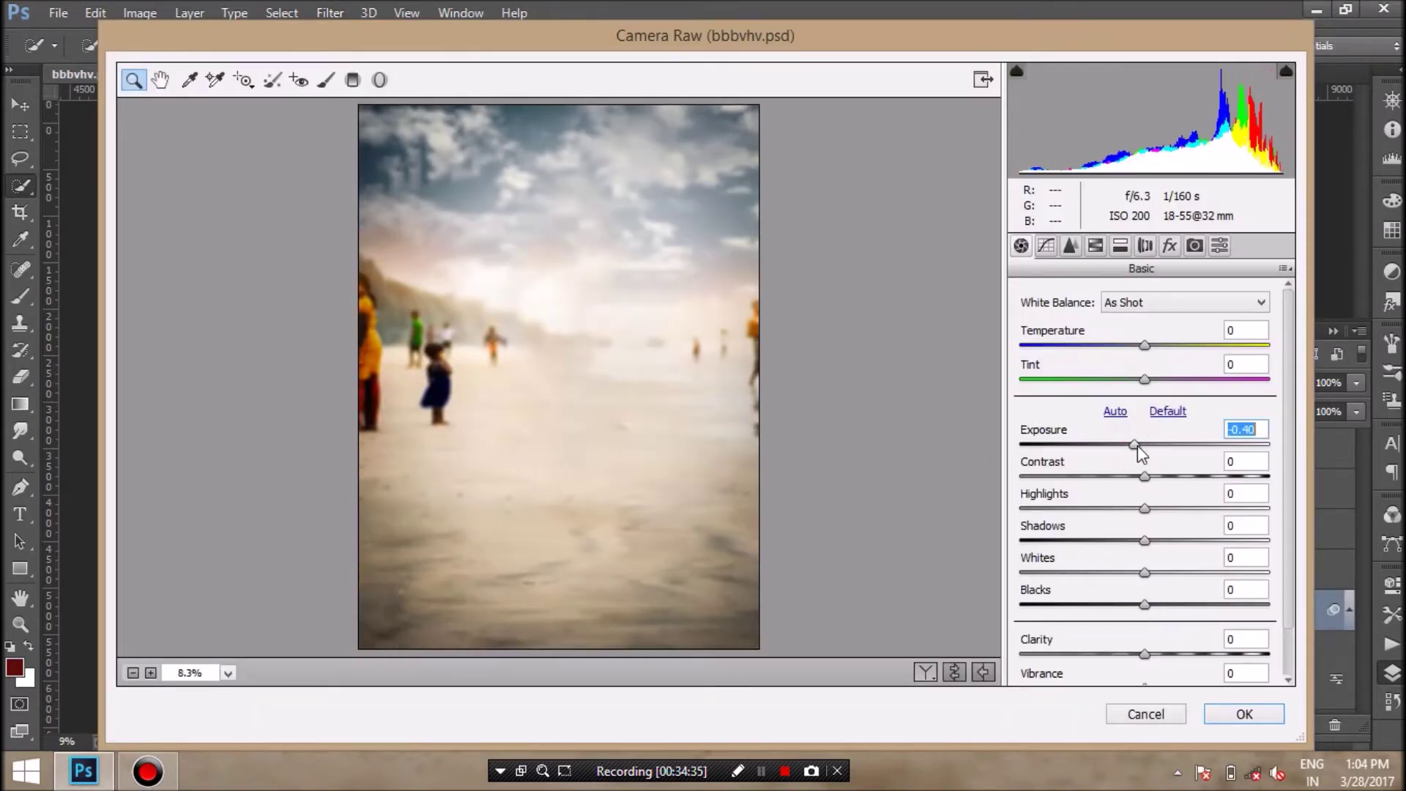
left_click(1244, 714)
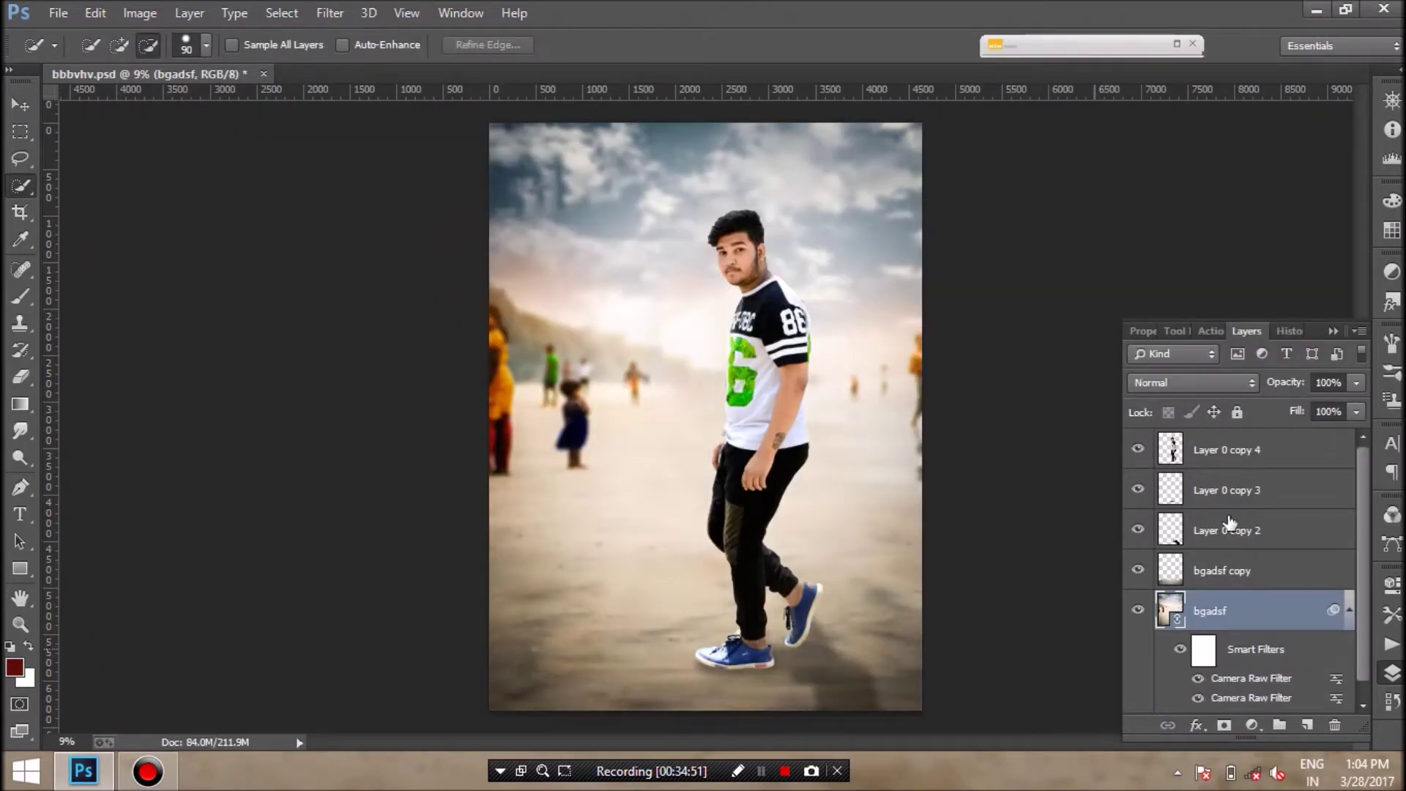
left_click(1238, 452)
left_click(329, 13)
left_click(359, 147)
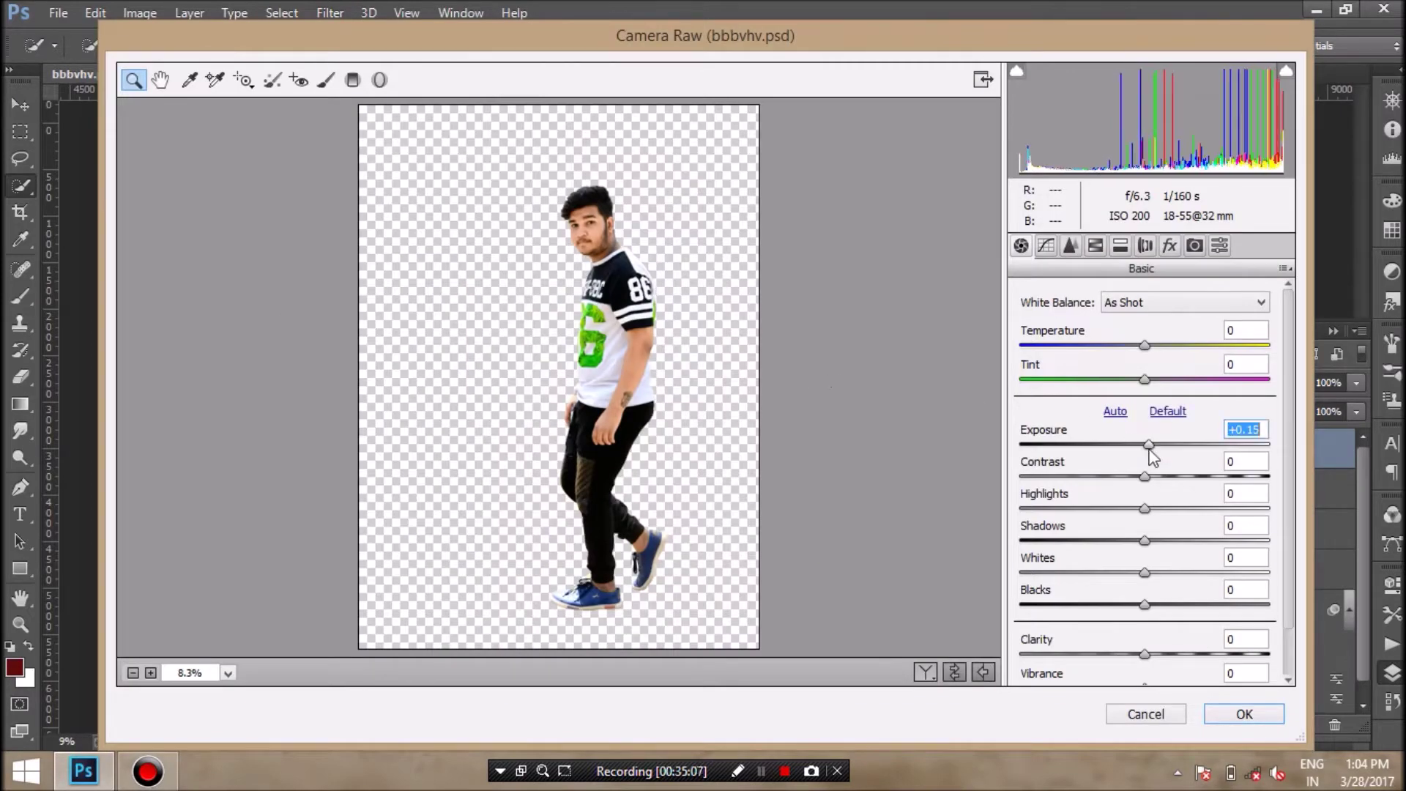
Brighten the man with Exposure +0.15, then flatten the image into one Background layer.
left_click(1221, 718)
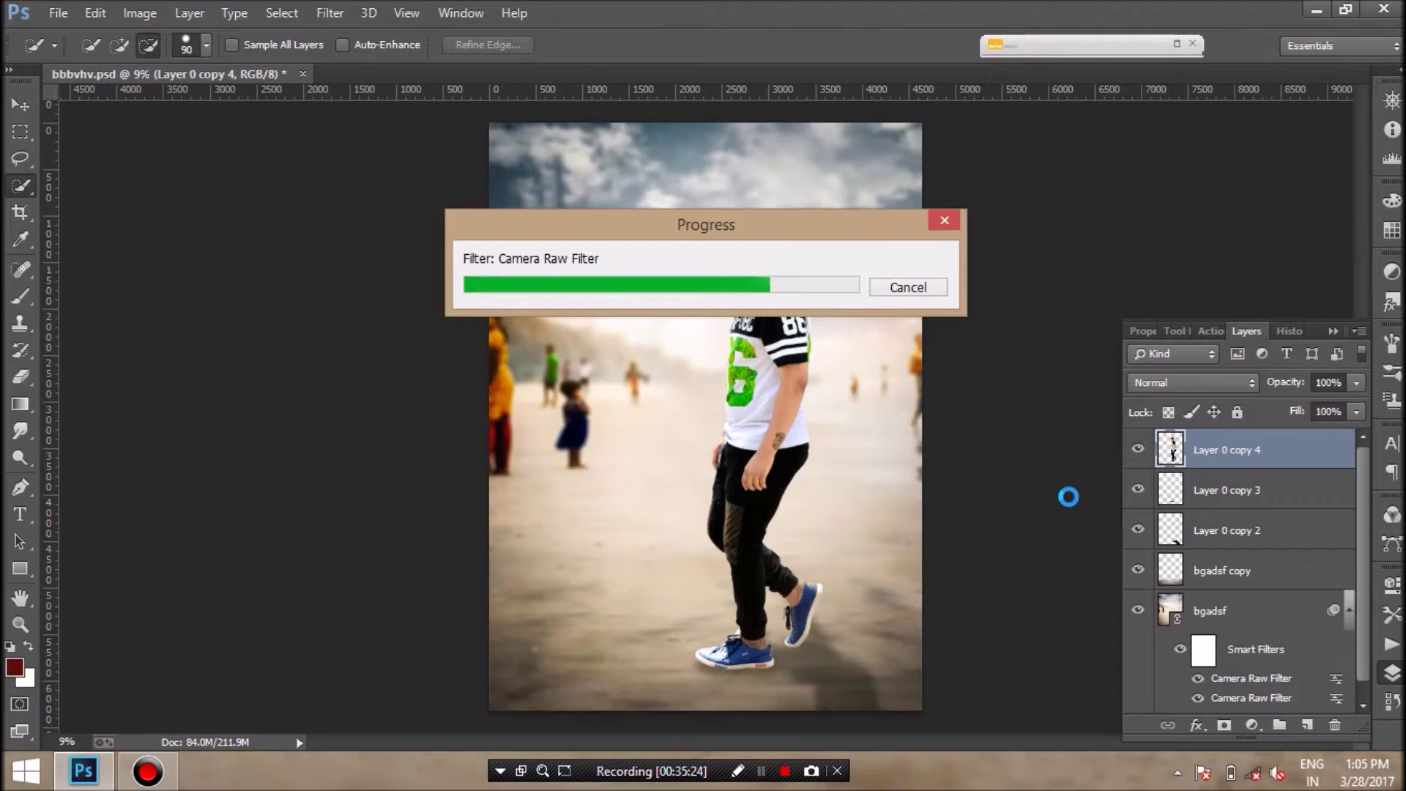
left_click(1137, 449)
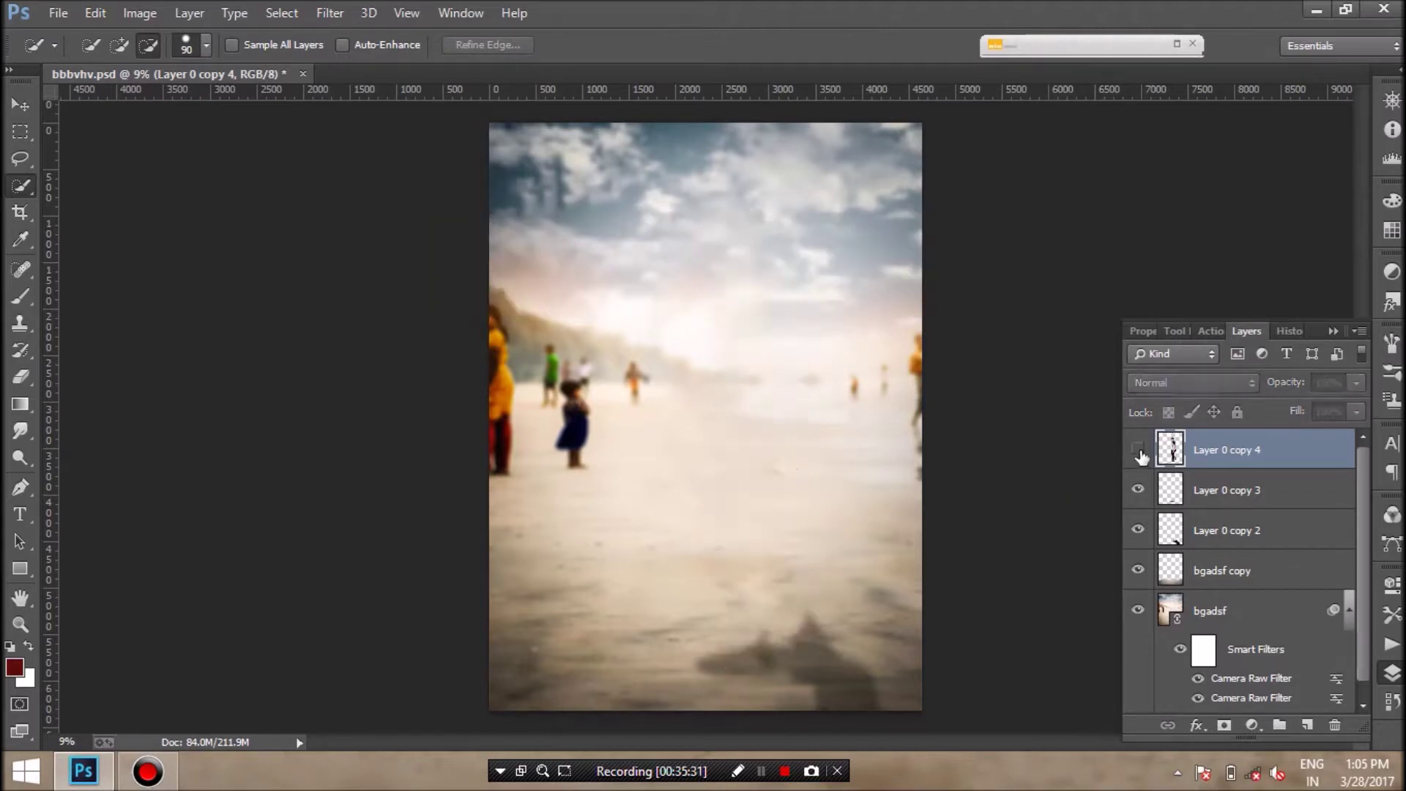
right_click(1249, 509)
left_click(908, 627)
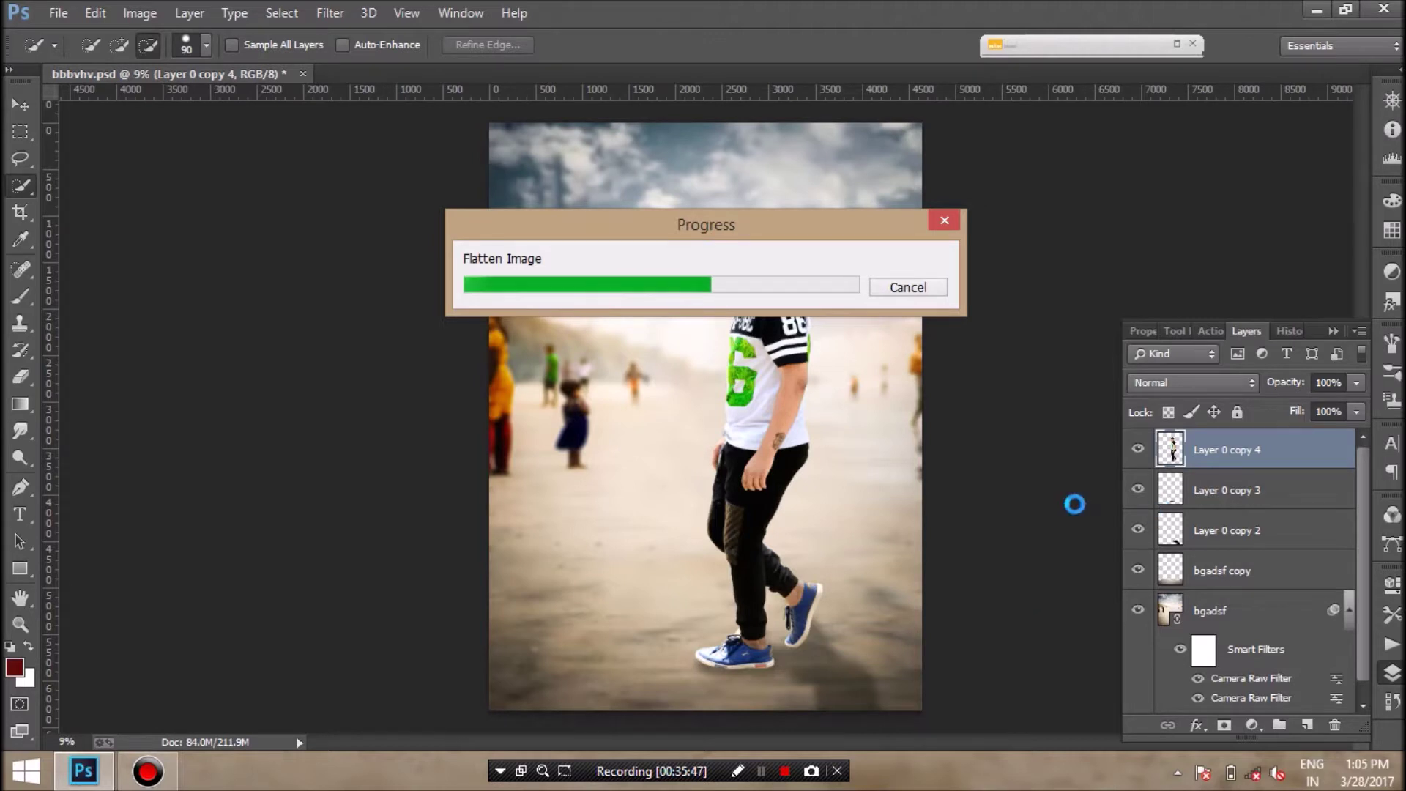
Duplicate the flattened Background layer as Background copy.
right_click(1210, 456)
left_click(1258, 501)
left_click(874, 229)
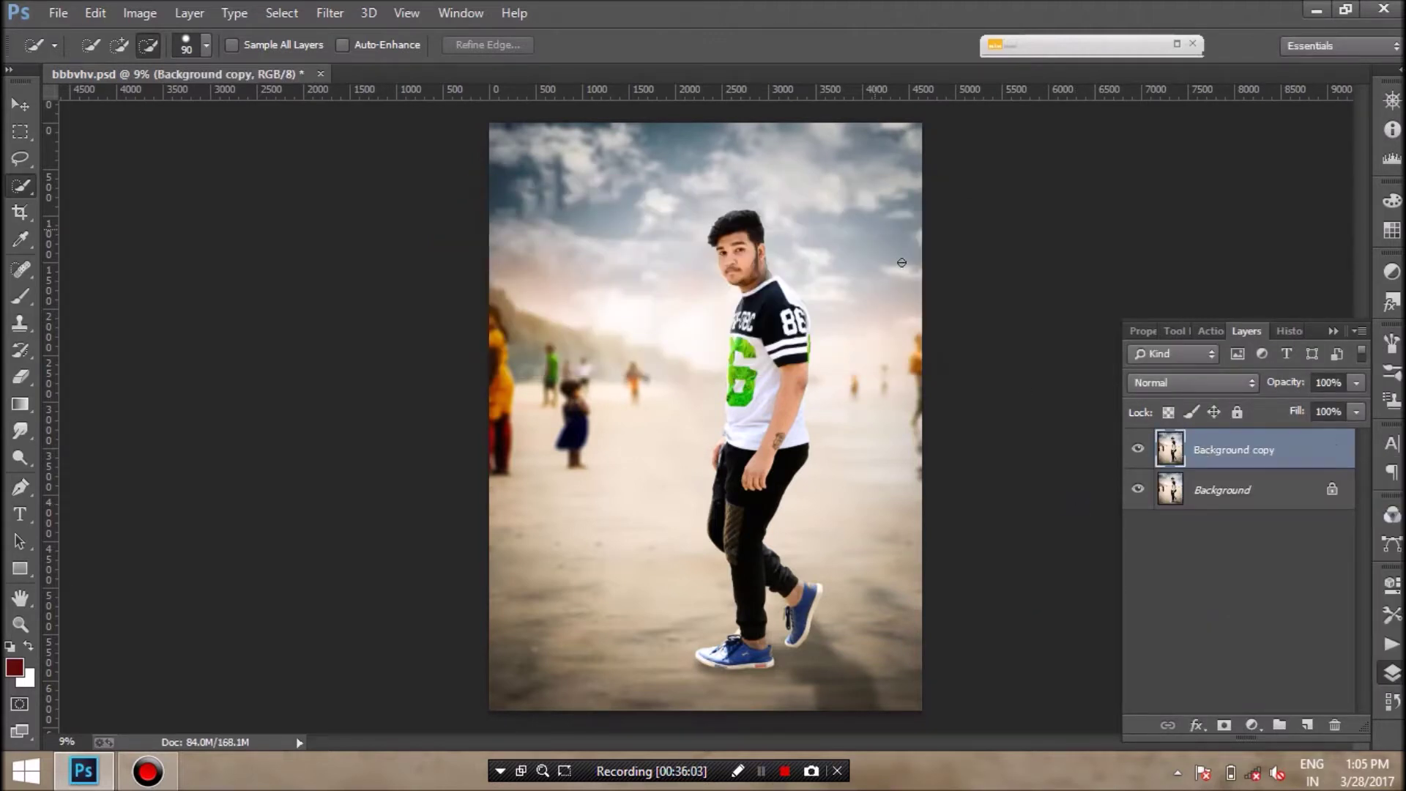
left_click(329, 12)
left_click(352, 132)
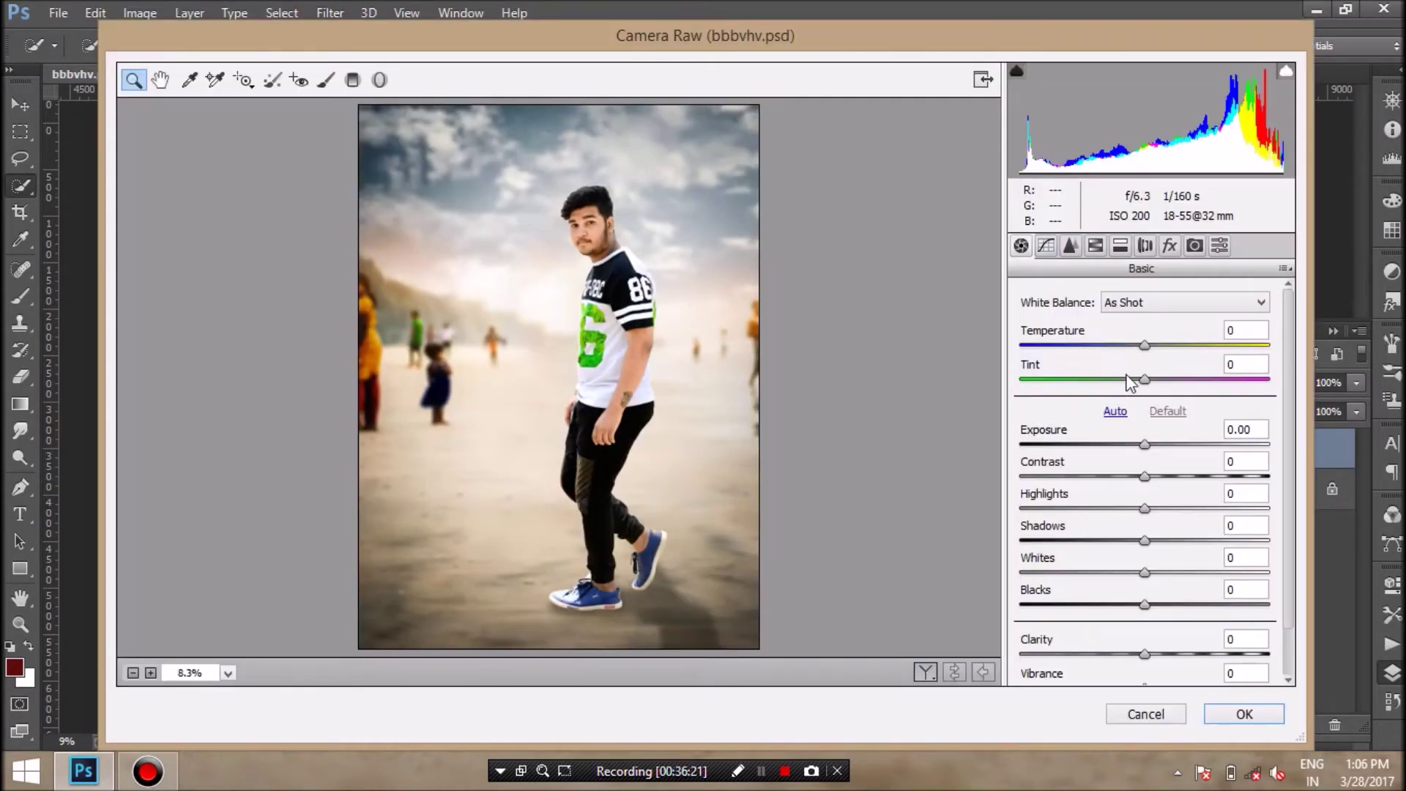
Set a custom white balance and adjust exposure, highlights and the lower tones of Background copy.
left_click_drag(1132, 381, 1157, 380)
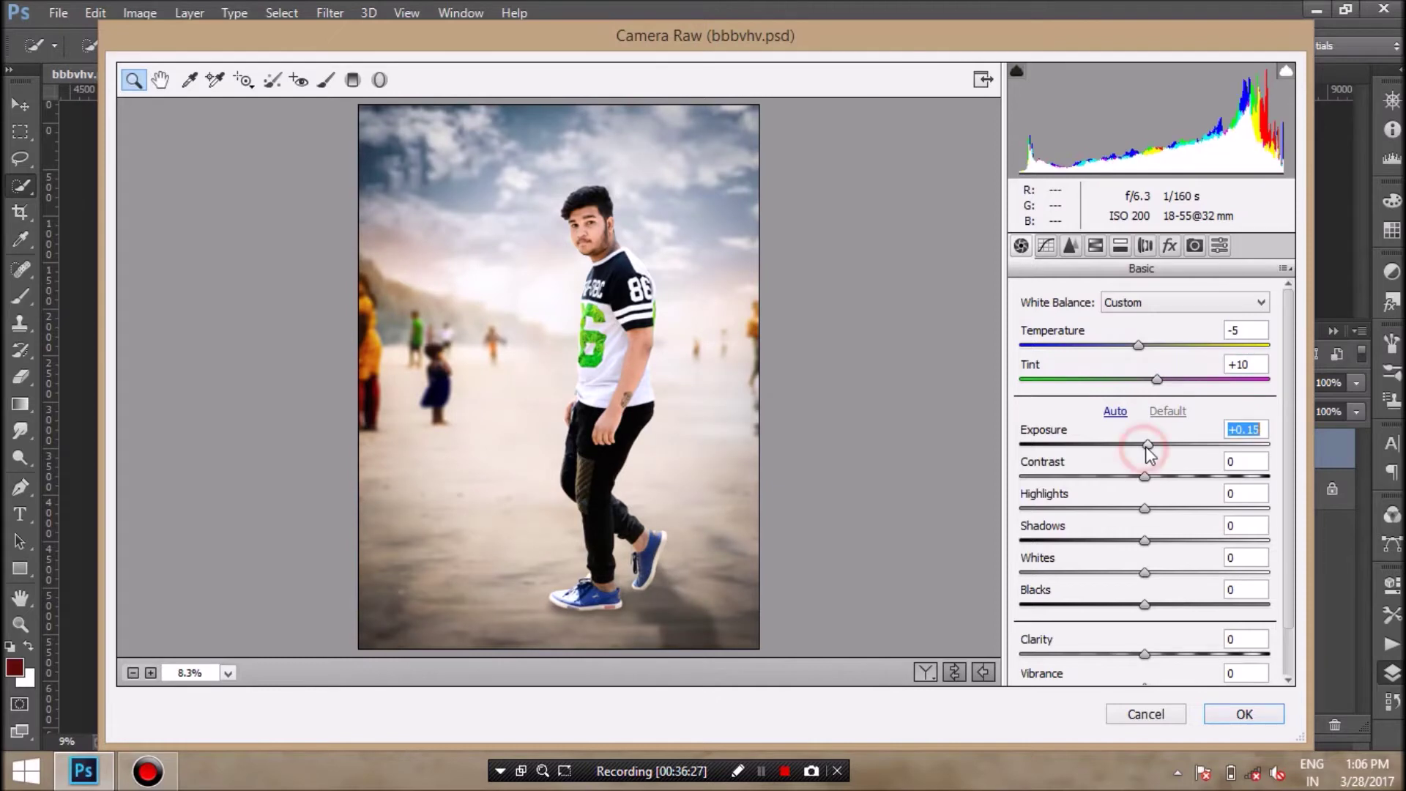
left_click_drag(1145, 444, 1147, 444)
mouse_move(1145, 508)
left_mouse_down()
mouse_move(1225, 508)
mouse_move(1130, 509)
left_mouse_up()
left_click_drag(1144, 572, 1140, 605)
scroll(1148, 654, "down", 2)
left_click_drag(1145, 654, 1150, 635)
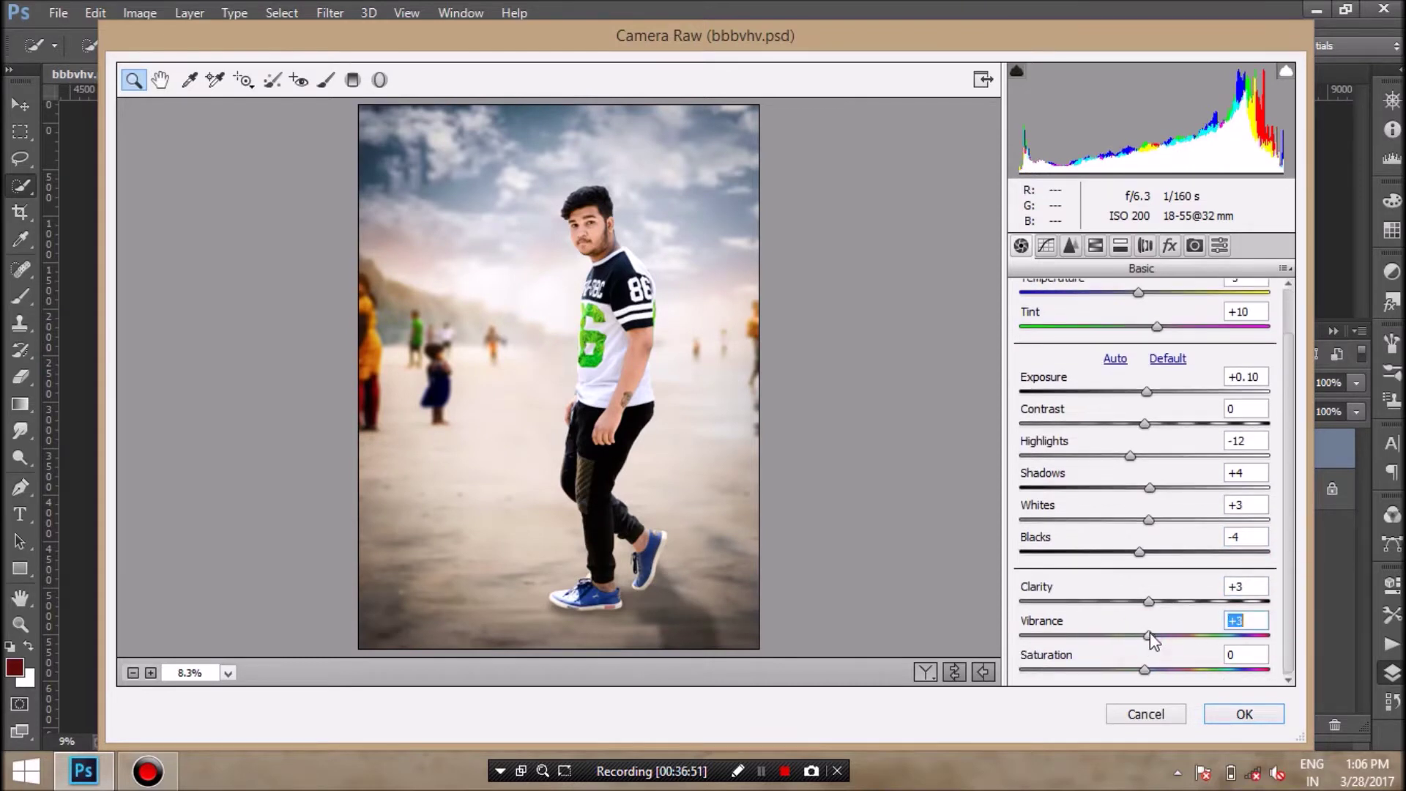
Add a -11 vignette and a +0.40 exposure brush on the man's face, then apply.
left_click(1170, 246)
left_click_drag(1151, 511, 1133, 512)
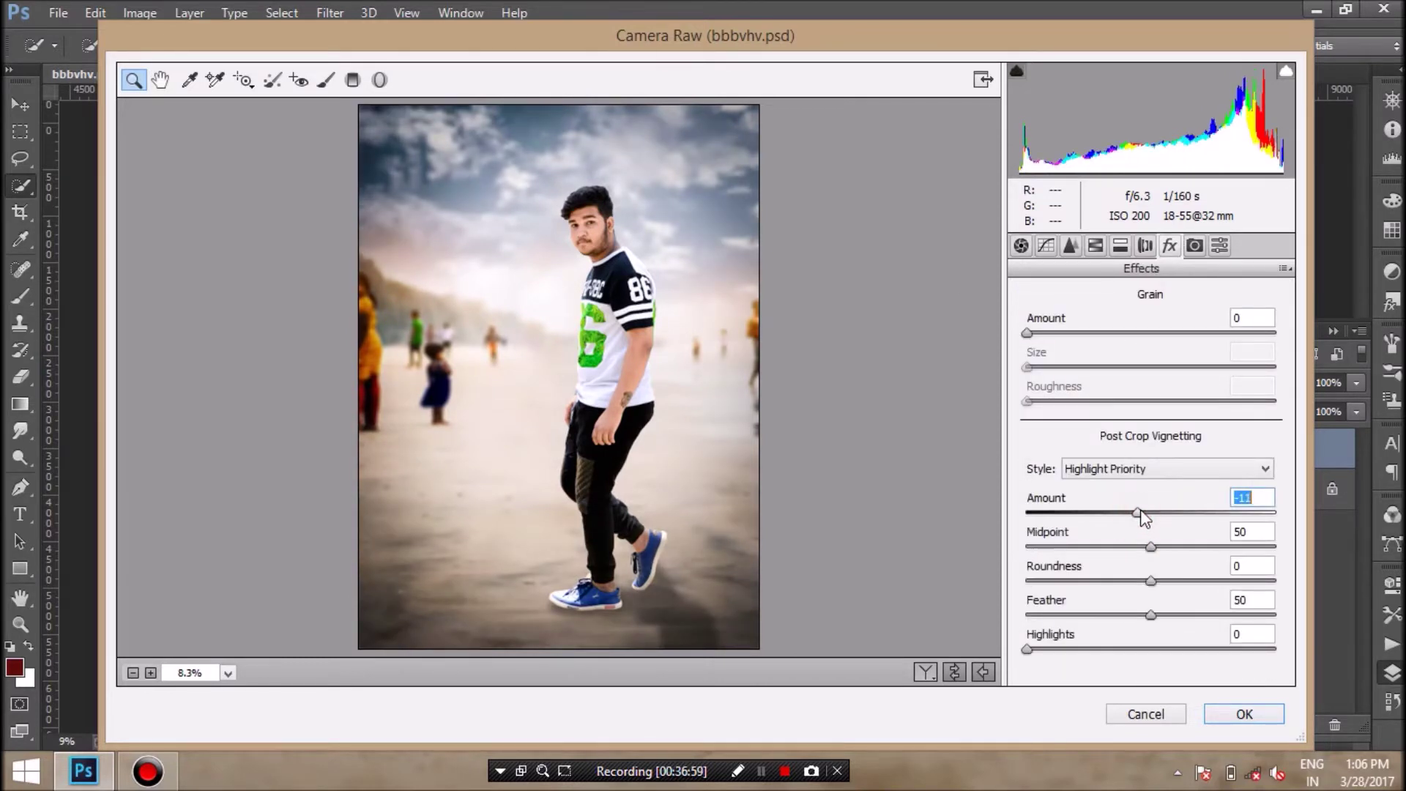
key("k")
left_click_drag(605, 215, 582, 238)
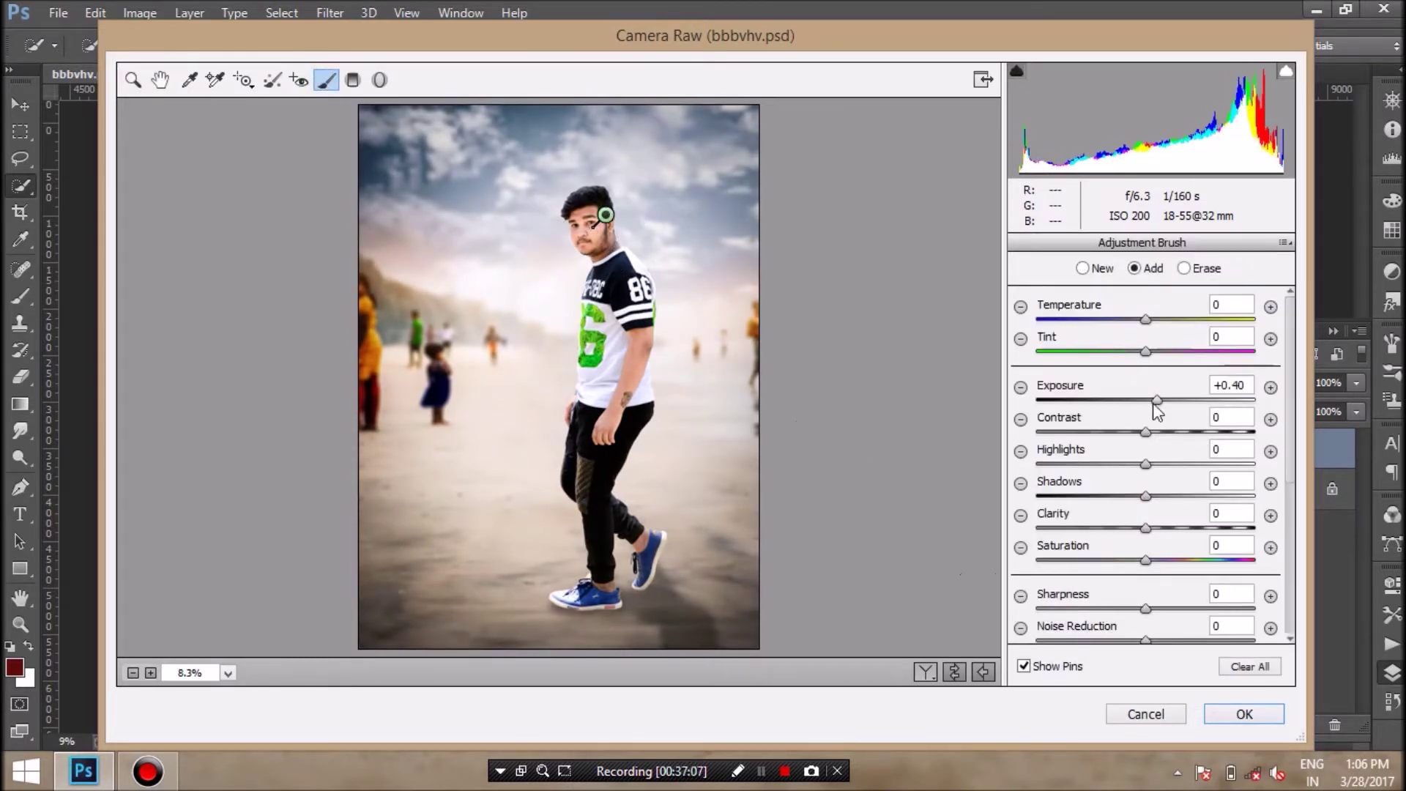
left_click(1243, 714)
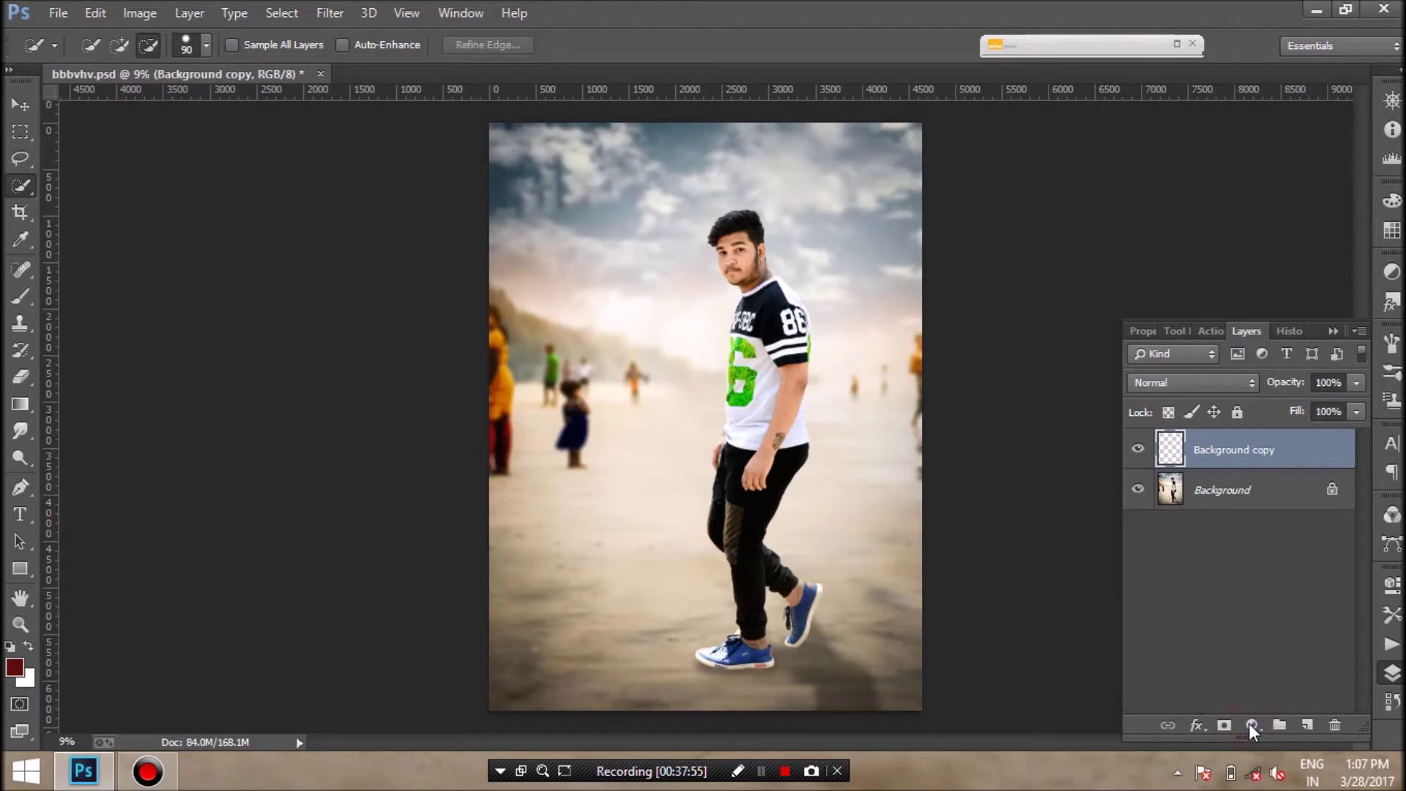
Add a Blue Photo Filter adjustment layer with density lowered to about 16%.
left_click(1250, 724)
left_click(1190, 648)
left_click(1249, 724)
left_click(1267, 537)
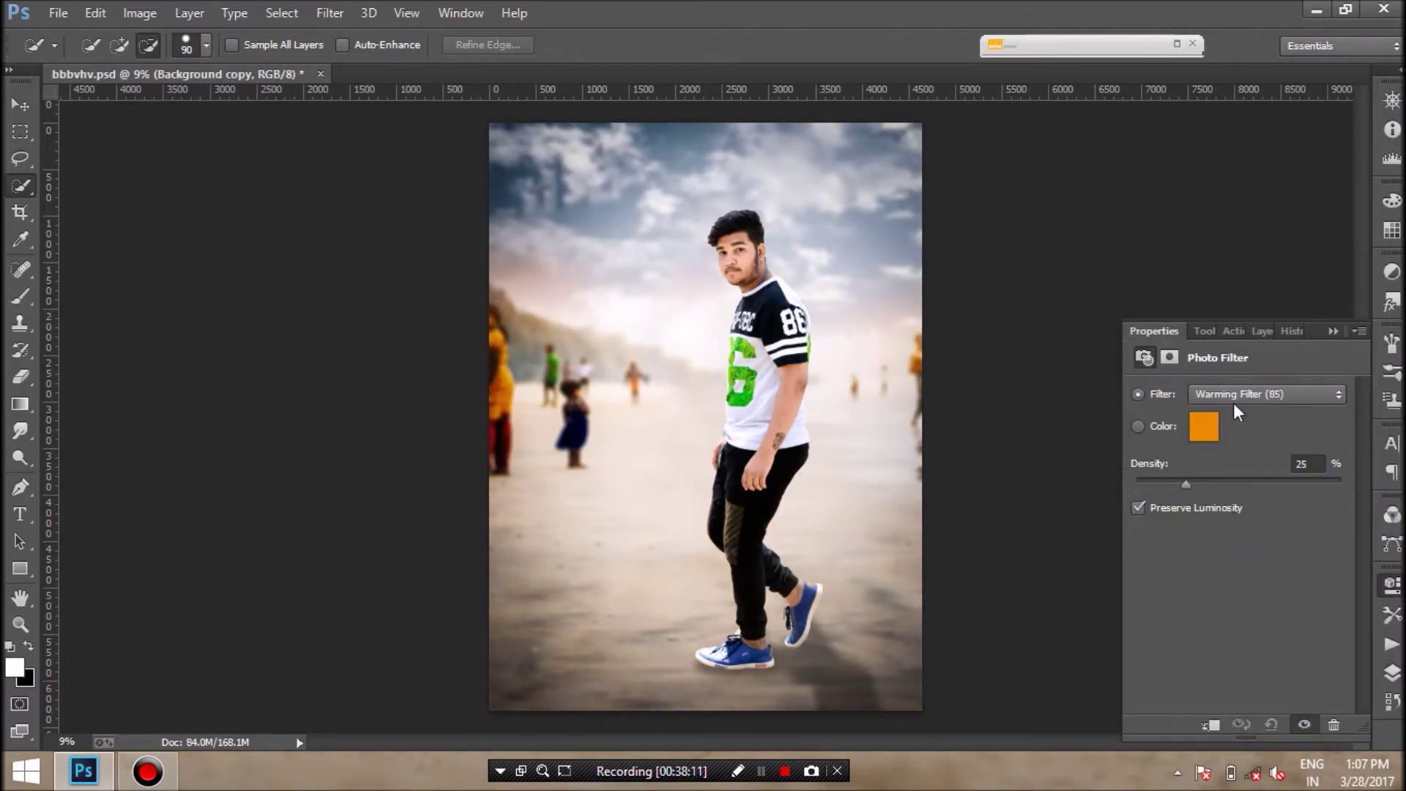
left_click(1237, 396)
left_click(1219, 586)
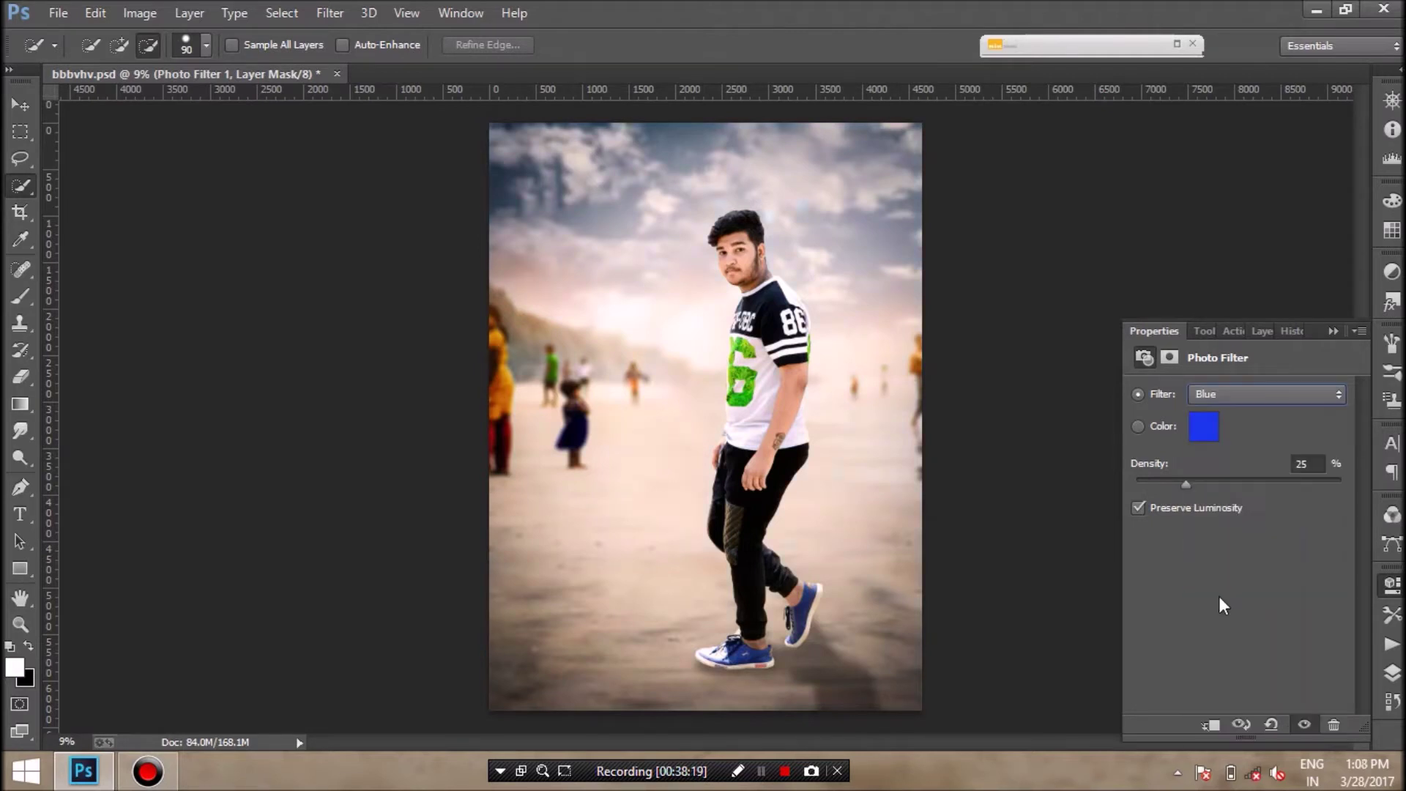
left_click_drag(1185, 484, 1168, 482)
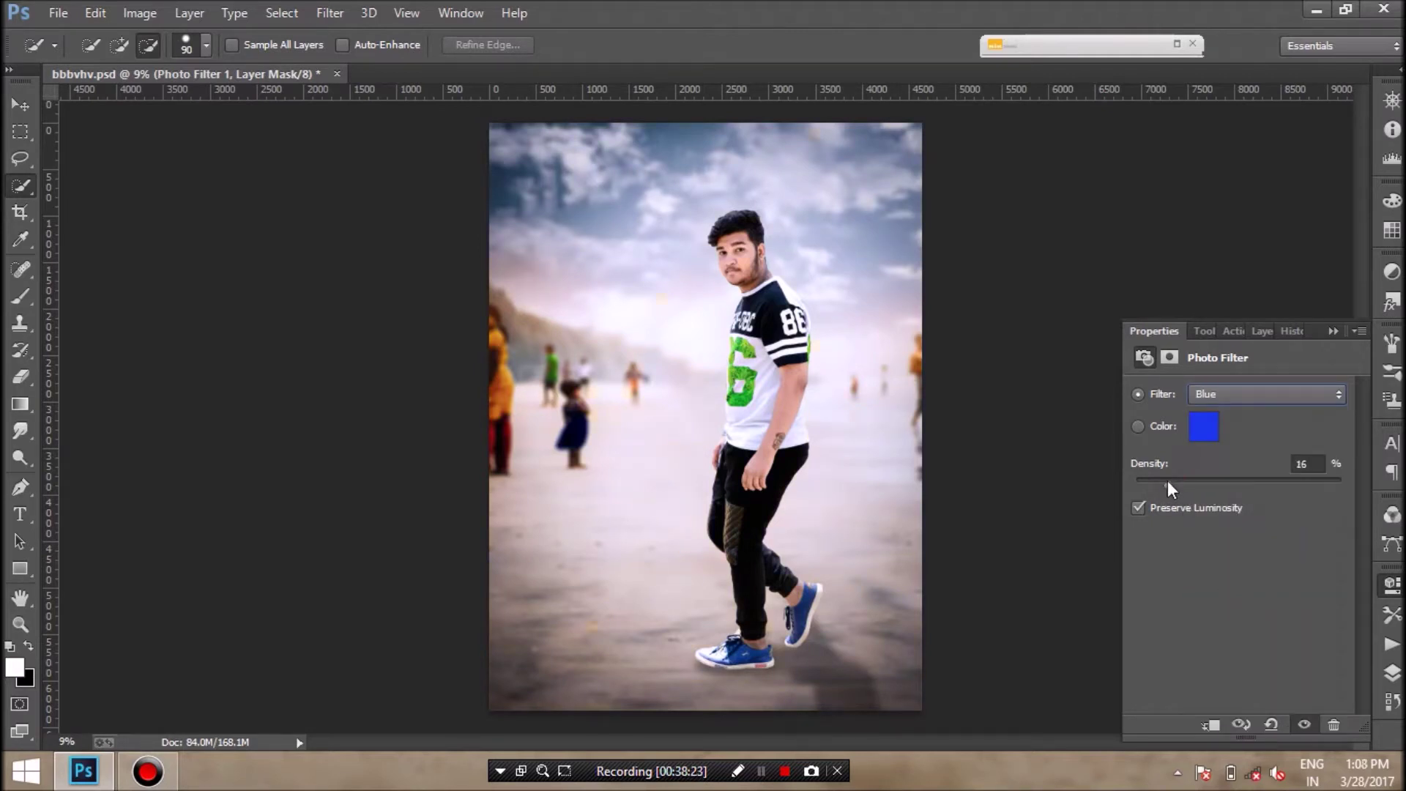
Add a Color Balance layer shifting the midtones to +10, +1, +7.
left_click(1259, 335)
left_click(1249, 725)
left_click(1233, 579)
left_click(1219, 442)
left_click(1207, 479)
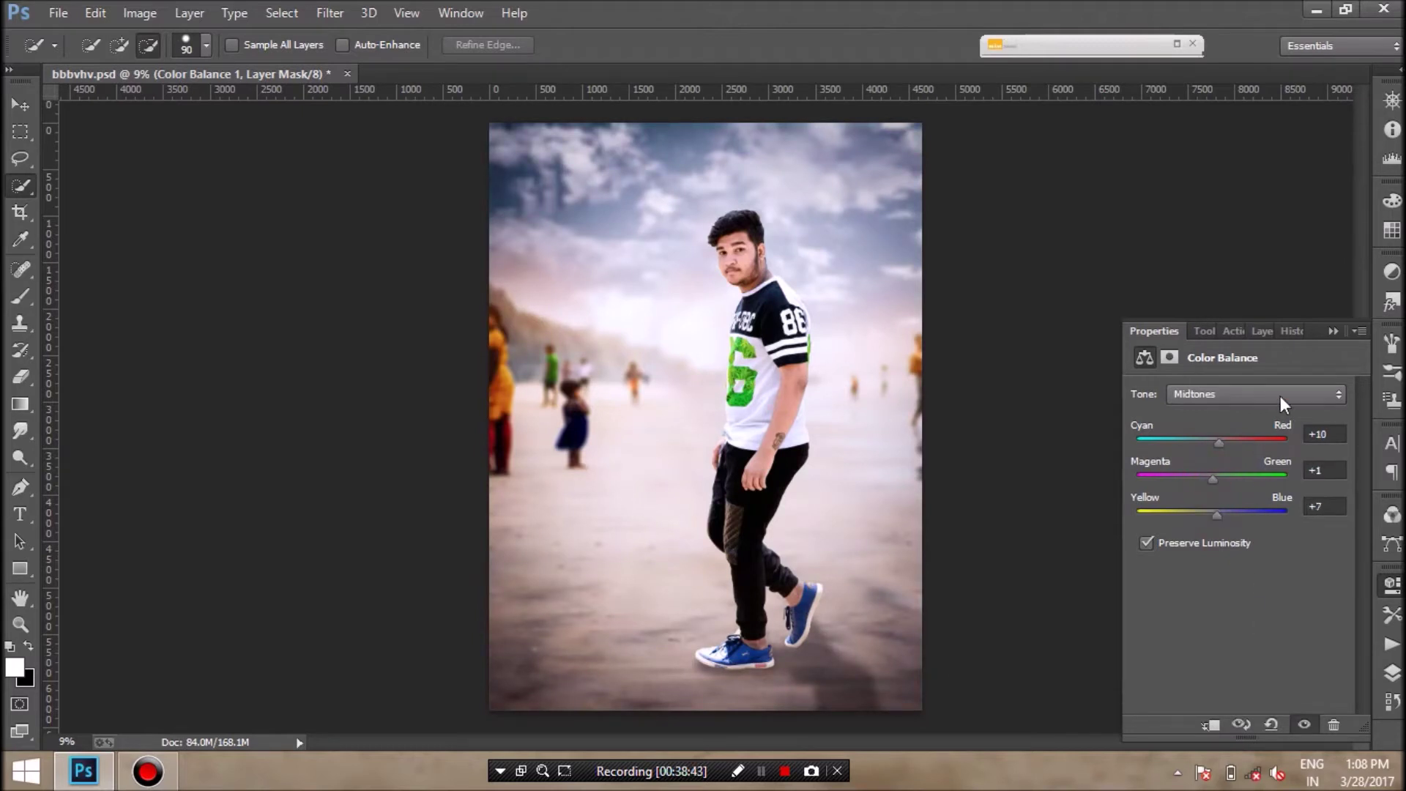
left_click(1246, 331)
Merge the Photo Filter and Color Balance adjustments down into Background copy.
right_click(1267, 449)
left_click(1312, 660)
left_click(1265, 490, "shift")
right_click(1264, 490)
left_click(952, 593)
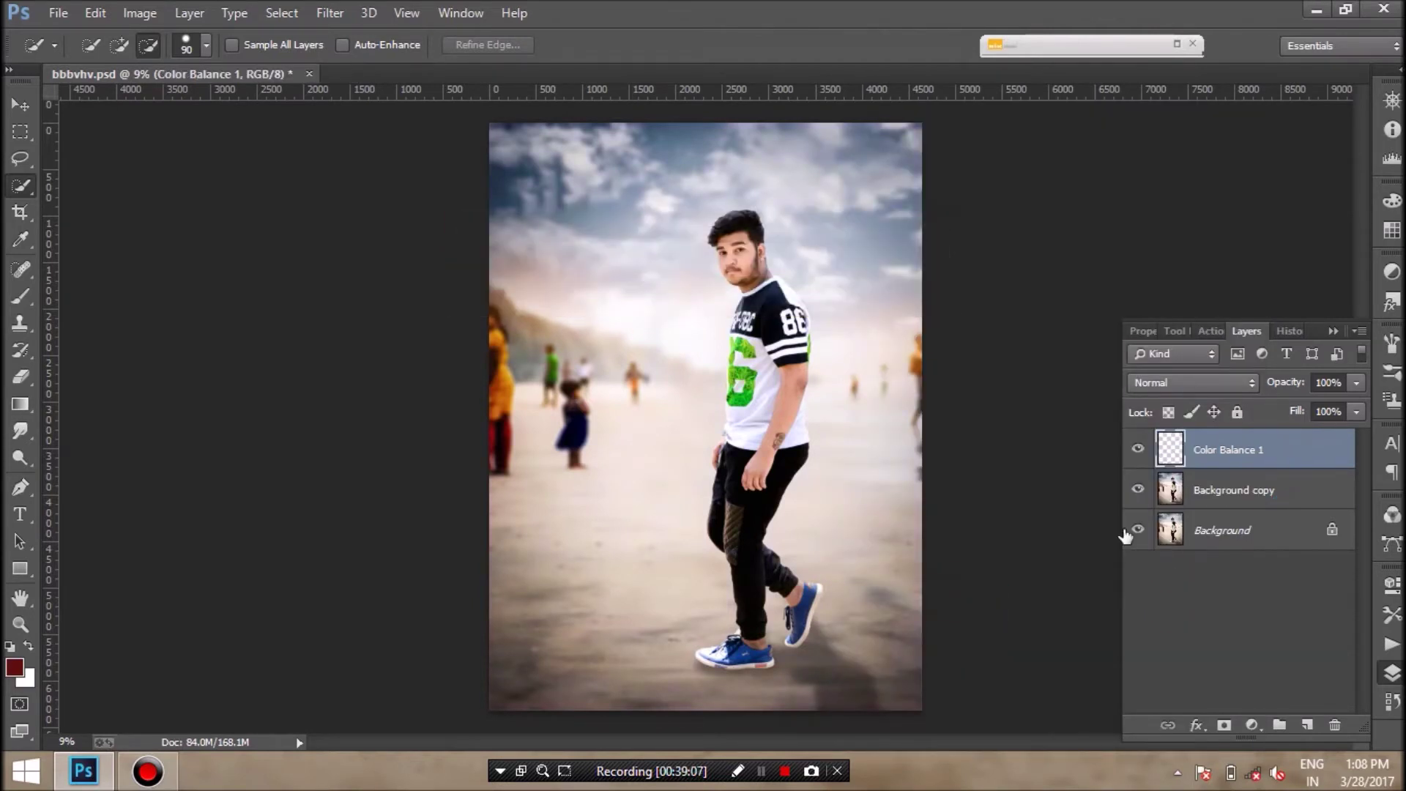
left_click(1252, 725)
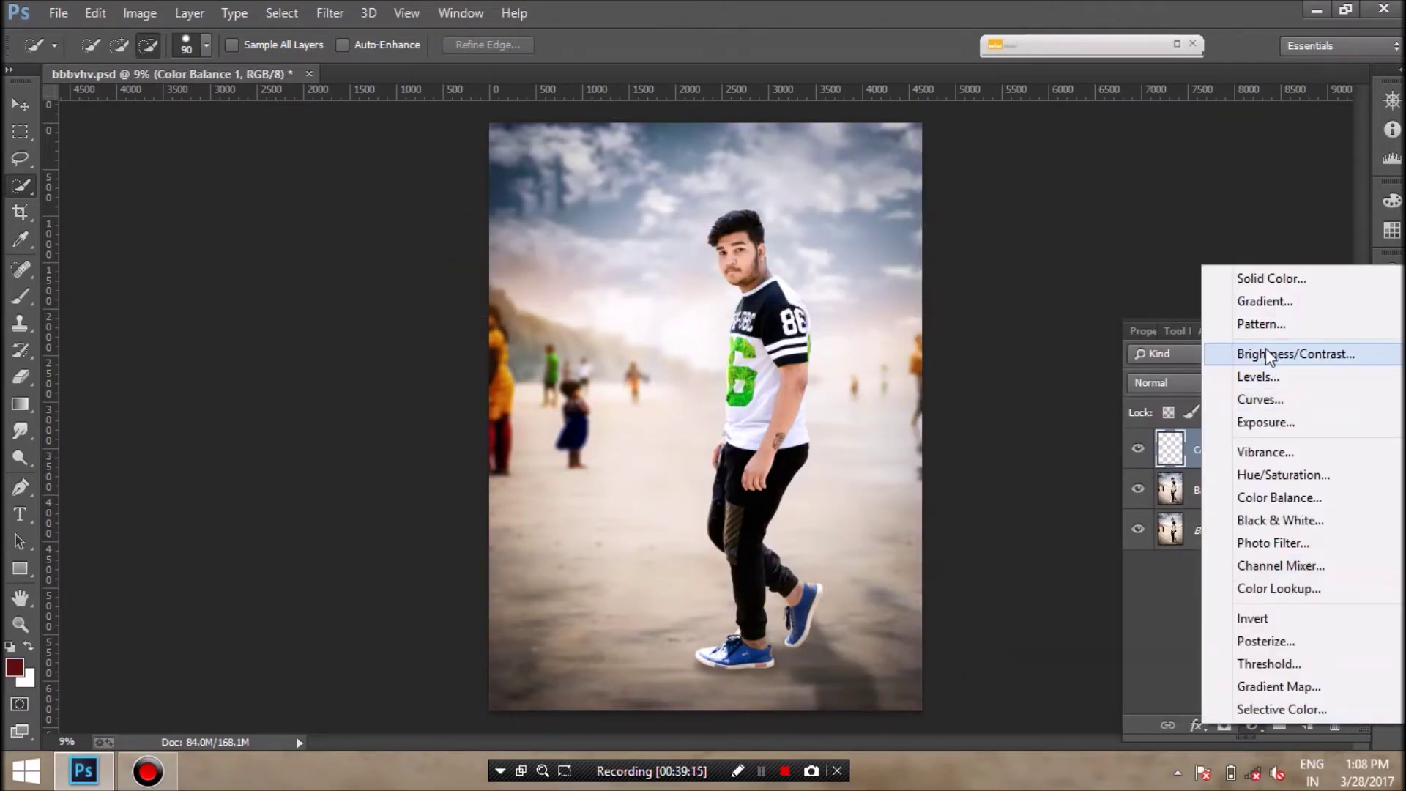
left_click(1072, 369)
right_click(1203, 469)
left_click(1031, 586)
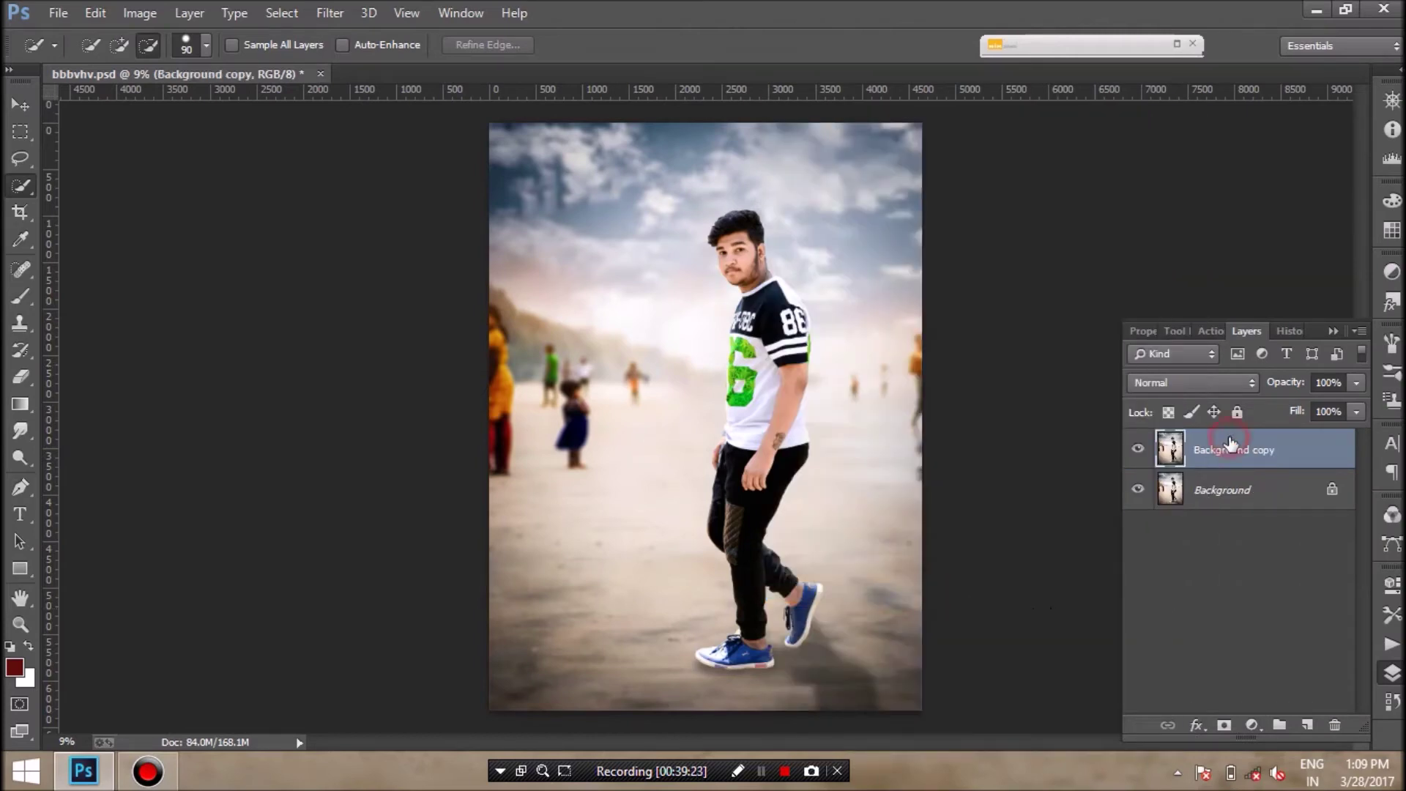
Duplicate the Background copy layer as Background copy 2 and zoom to 99% on the head.
right_click(1215, 449)
left_click(908, 205)
key("Return")
left_click(82, 741)
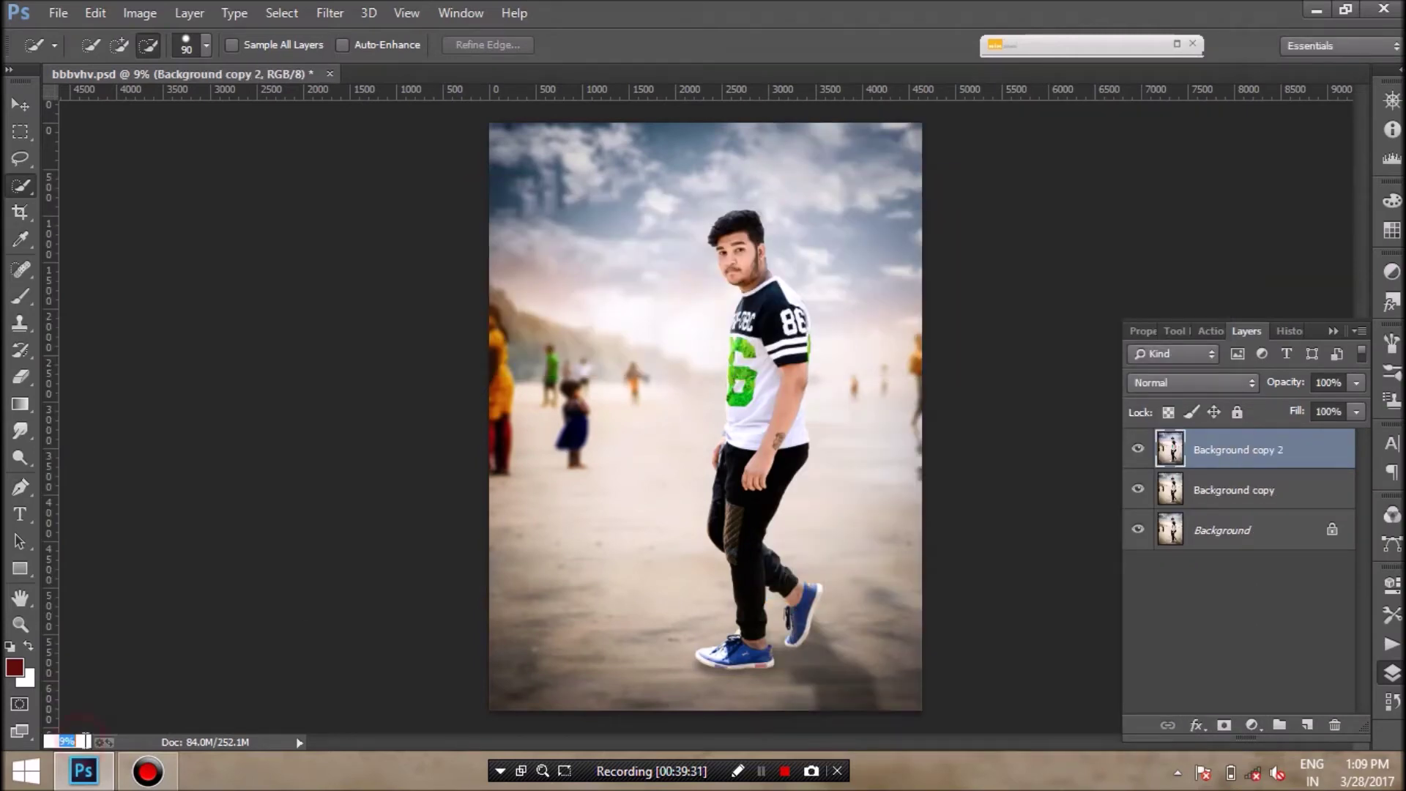
type("39")
key("Return")
mouse_move(1360, 416)
left_mouse_down()
mouse_move(1360, 222)
mouse_move(1367, 248)
left_mouse_up()
left_click_drag(784, 742, 831, 741)
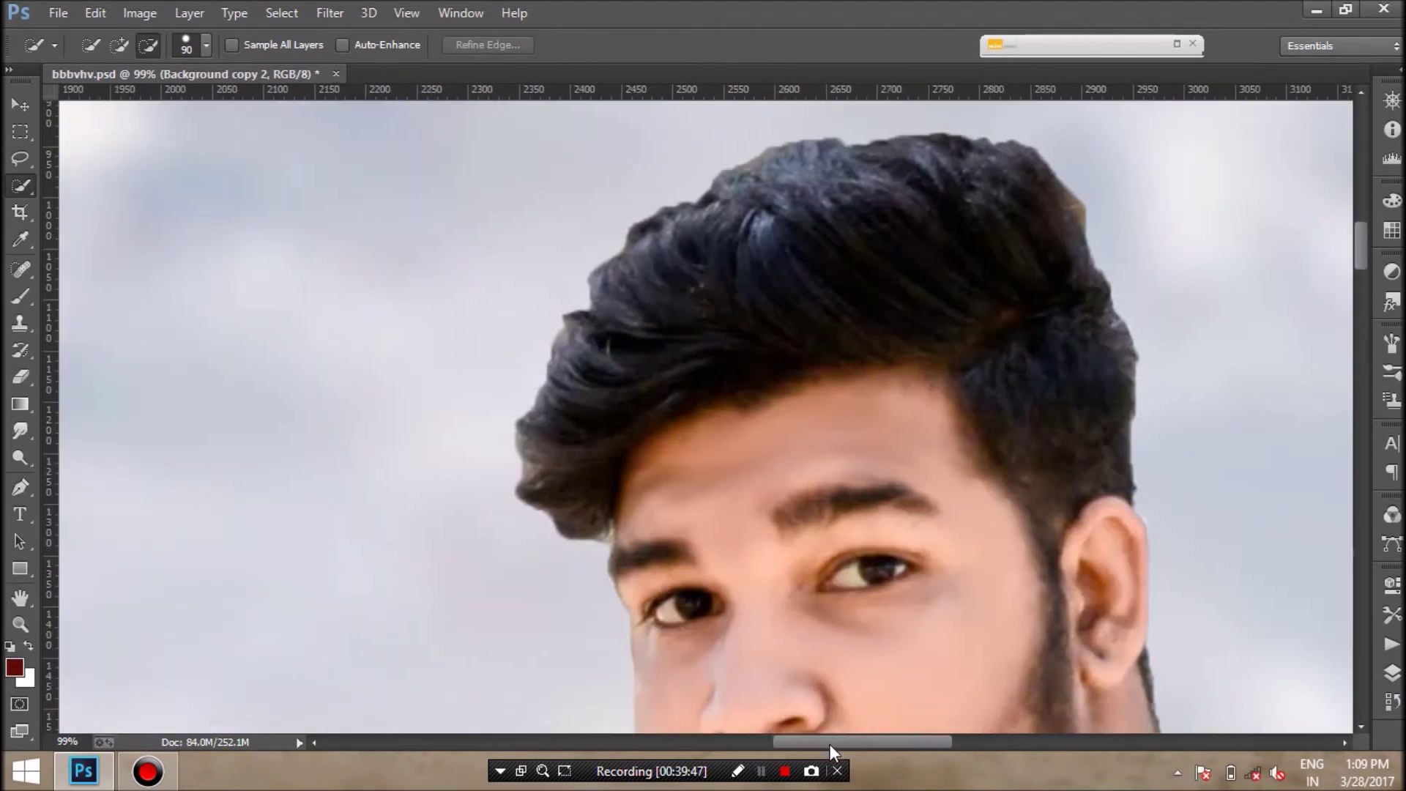
left_click_drag(1356, 238, 1356, 233)
Set the Smudge tool to the sampled 55 px brush at 100% strength.
key("Return")
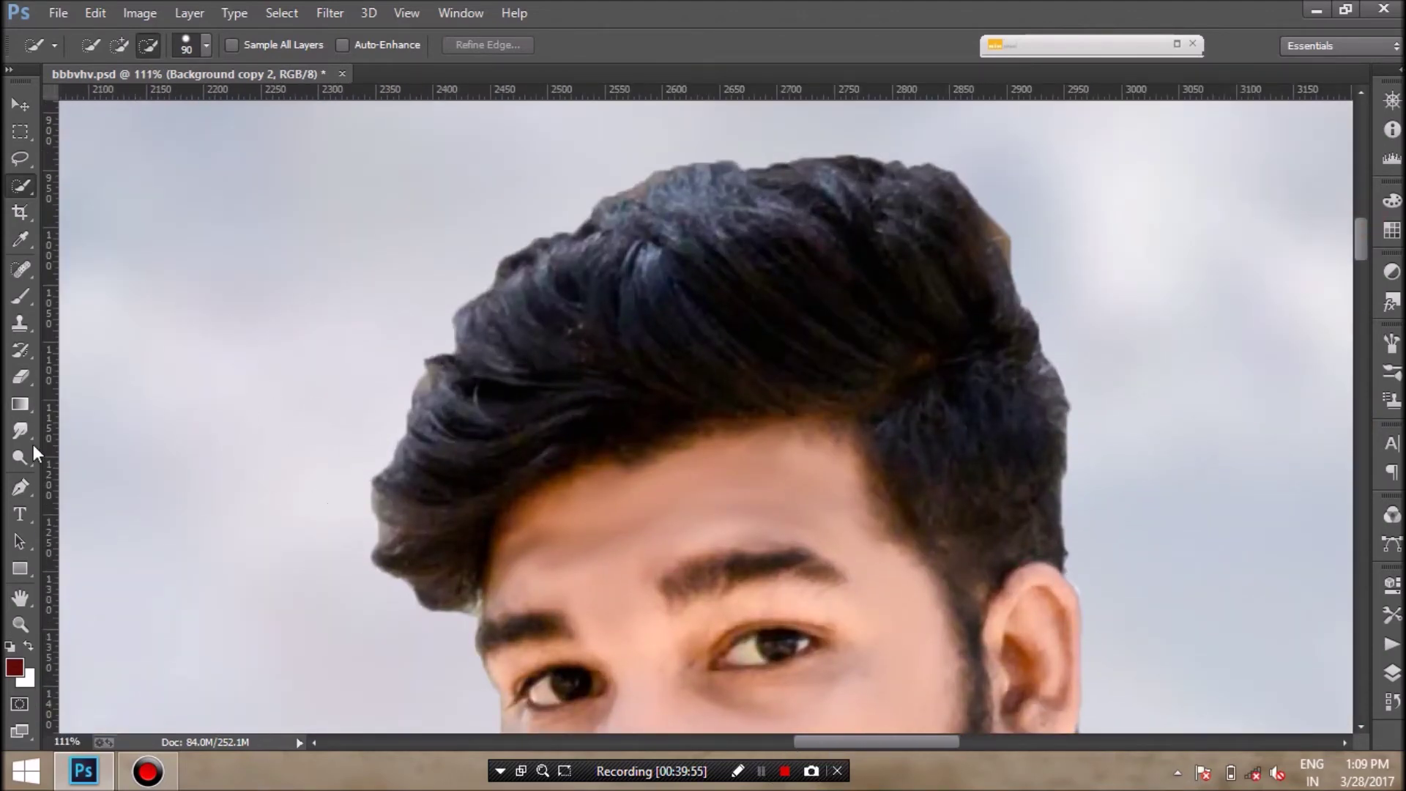
left_click(21, 432)
left_click(106, 46)
mouse_move(234, 288)
left_mouse_down()
mouse_move(237, 255)
mouse_move(235, 301)
left_mouse_up()
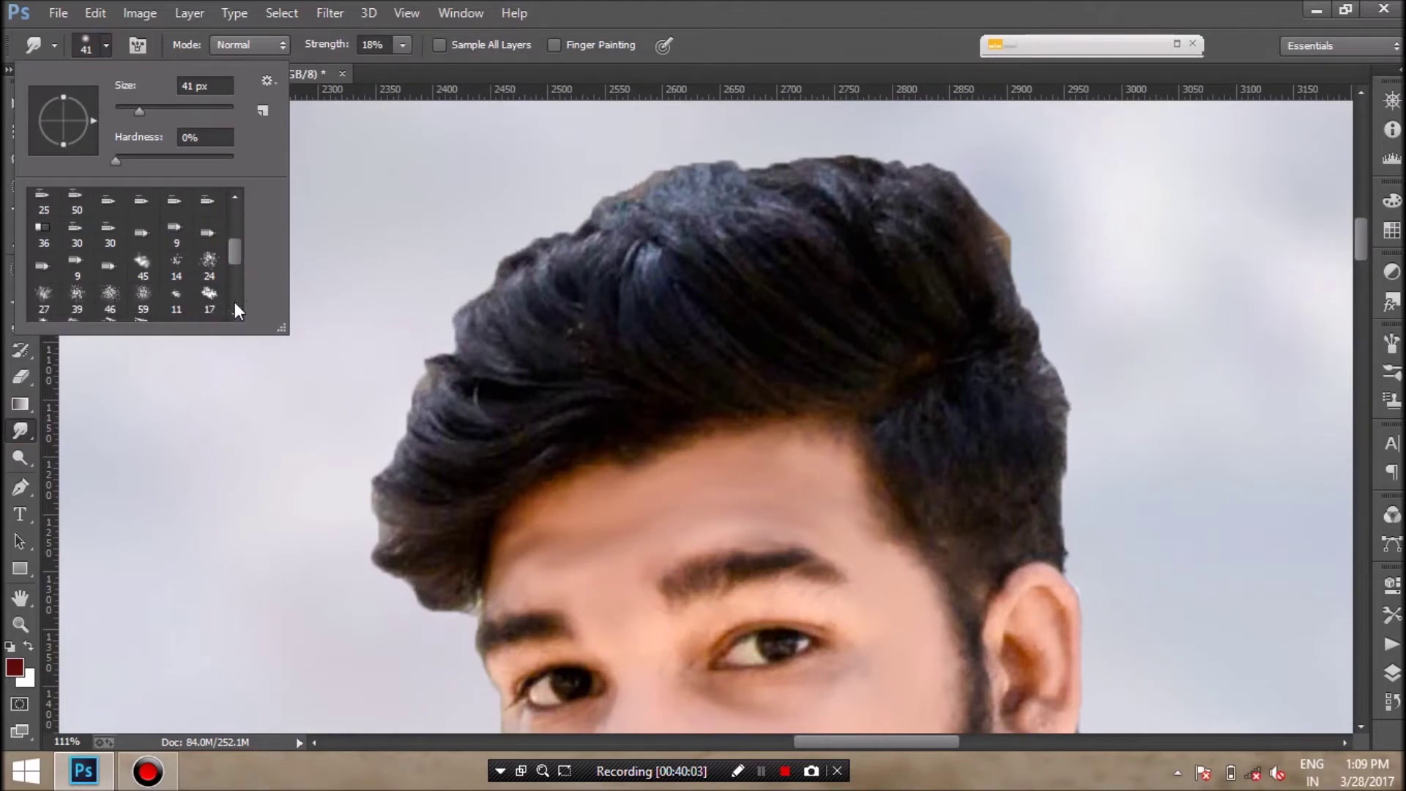
left_click(144, 300)
left_click(954, 296)
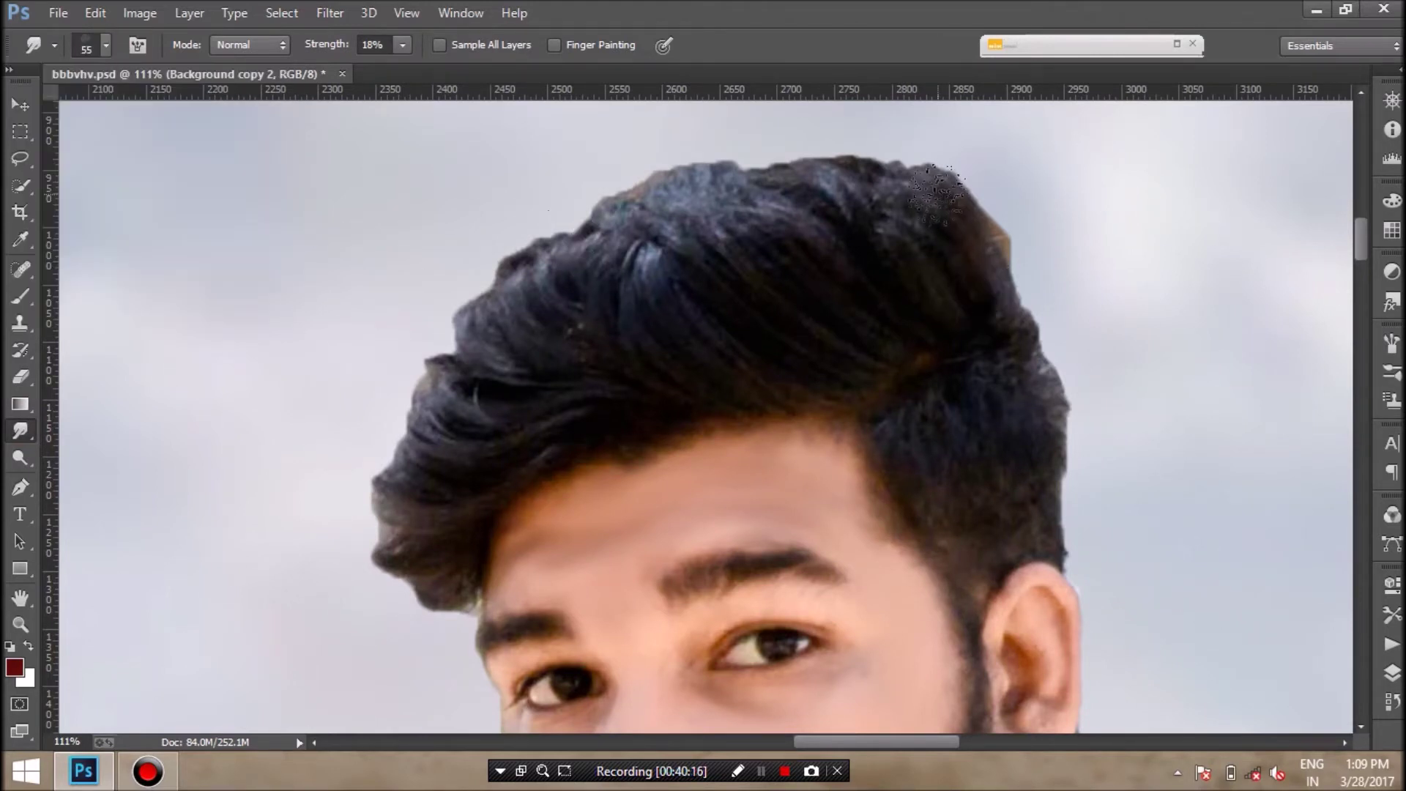
left_click(402, 46)
mouse_move(992, 293)
left_mouse_down()
mouse_move(974, 191)
mouse_move(908, 176)
left_mouse_up()
Smudge the left, upper-left and crown hair edges into wispy strands.
mouse_move(910, 251)
left_mouse_down()
mouse_move(813, 183)
mouse_move(965, 216)
left_mouse_up()
left_click_drag(469, 549, 395, 600)
left_click_drag(440, 484, 352, 520)
mouse_move(414, 460)
left_mouse_down()
mouse_move(503, 424)
mouse_move(527, 374)
left_mouse_up()
mouse_move(425, 399)
left_mouse_down()
mouse_move(520, 330)
mouse_move(500, 333)
mouse_move(454, 293)
left_mouse_up()
left_click_drag(586, 359, 513, 264)
left_click_drag(556, 307, 505, 264)
left_click_drag(601, 286, 541, 234)
left_click_drag(721, 333, 586, 212)
mouse_move(732, 256)
left_mouse_down()
mouse_move(805, 344)
mouse_move(628, 176)
left_mouse_up()
mouse_move(769, 242)
left_mouse_down()
mouse_move(702, 179)
mouse_move(820, 219)
mouse_move(889, 188)
mouse_move(849, 223)
left_mouse_up()
Re-zoom to 99% and smudge the top, left and right hair edges outward.
key("ctrl+0")
left_click(1390, 673)
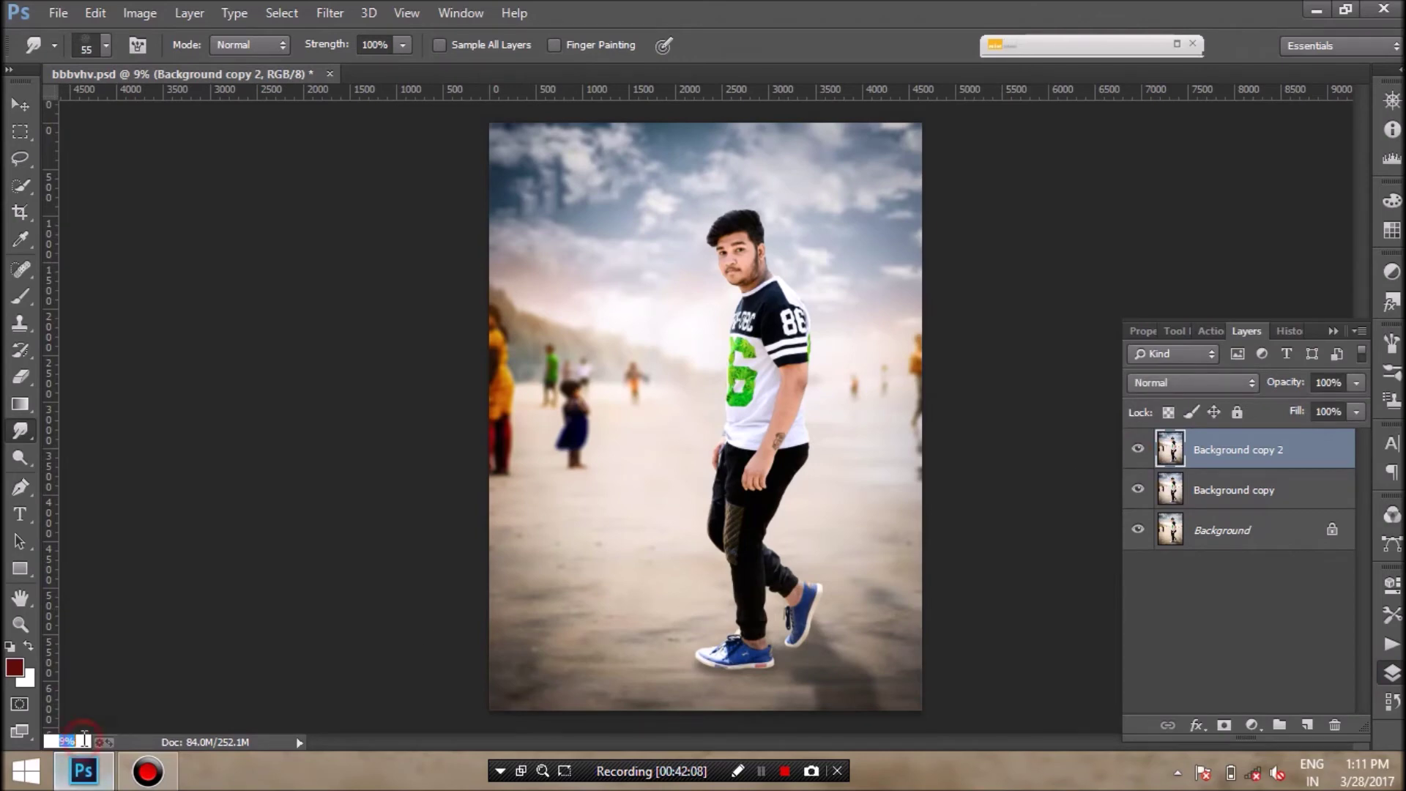
type("99")
key("Return")
left_click_drag(1359, 402, 1359, 238)
mouse_move(1047, 272)
left_mouse_down()
mouse_move(908, 219)
mouse_move(835, 227)
mouse_move(735, 249)
mouse_move(697, 323)
left_mouse_up()
left_click_drag(996, 205, 849, 209)
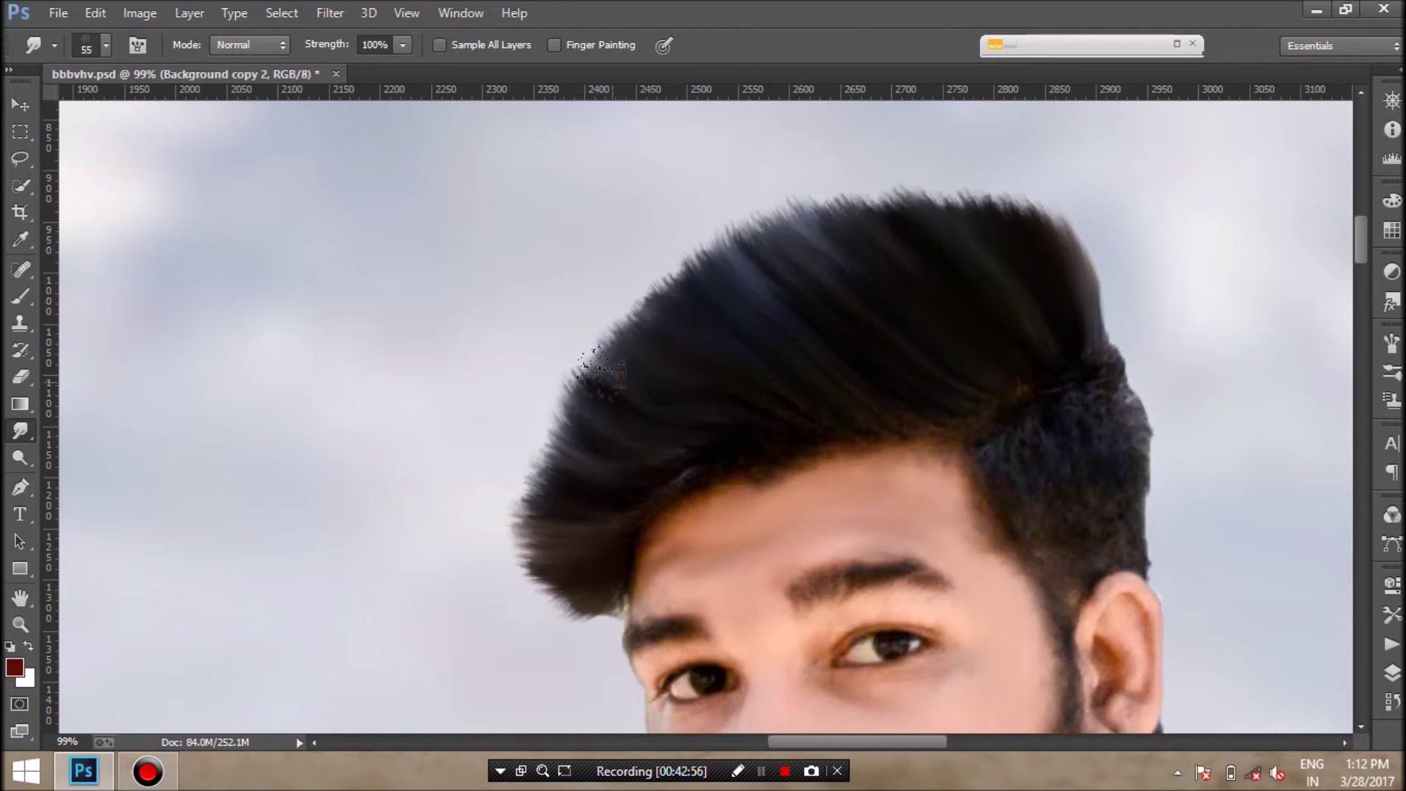
left_click_drag(600, 374, 564, 458)
left_click_drag(1127, 448, 1131, 510)
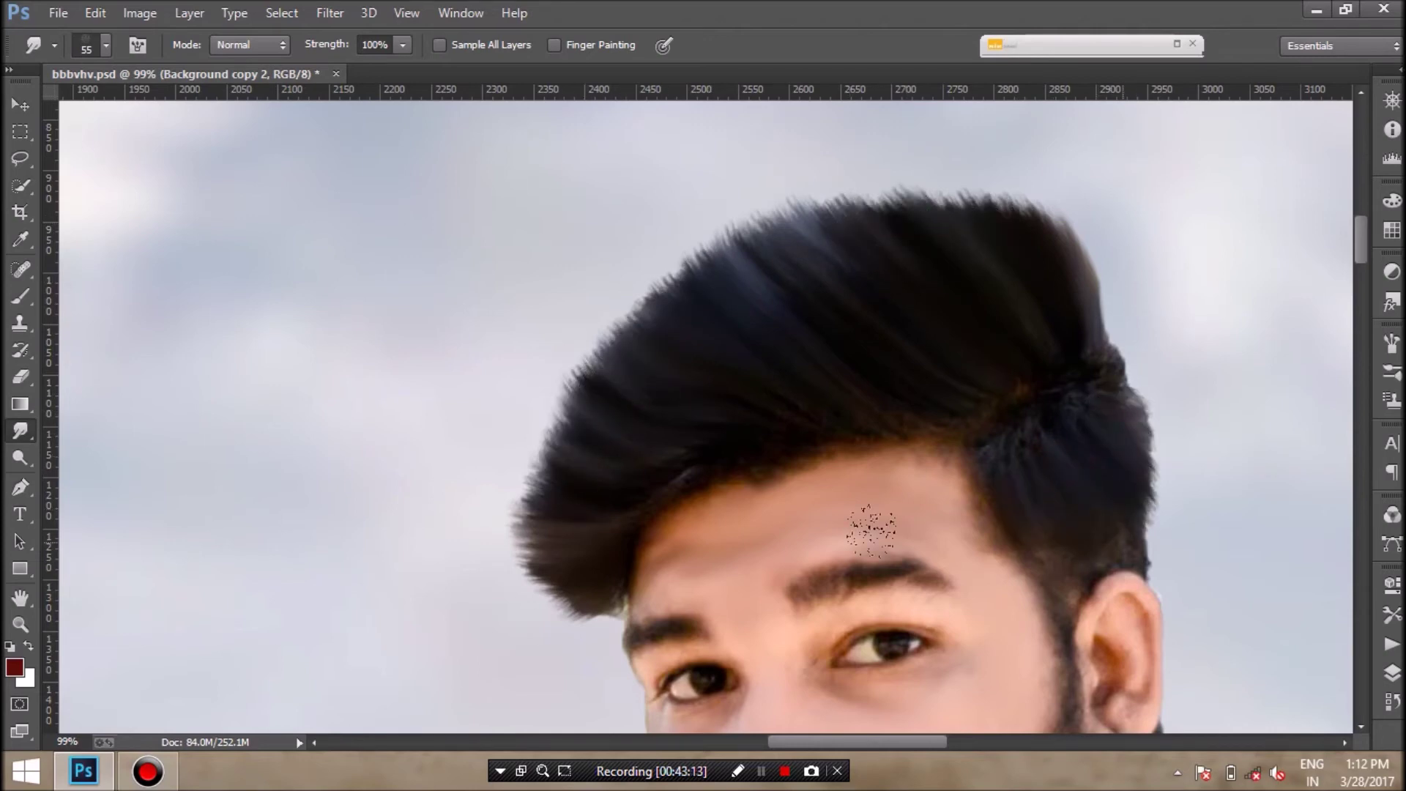
key("ctrl+0")
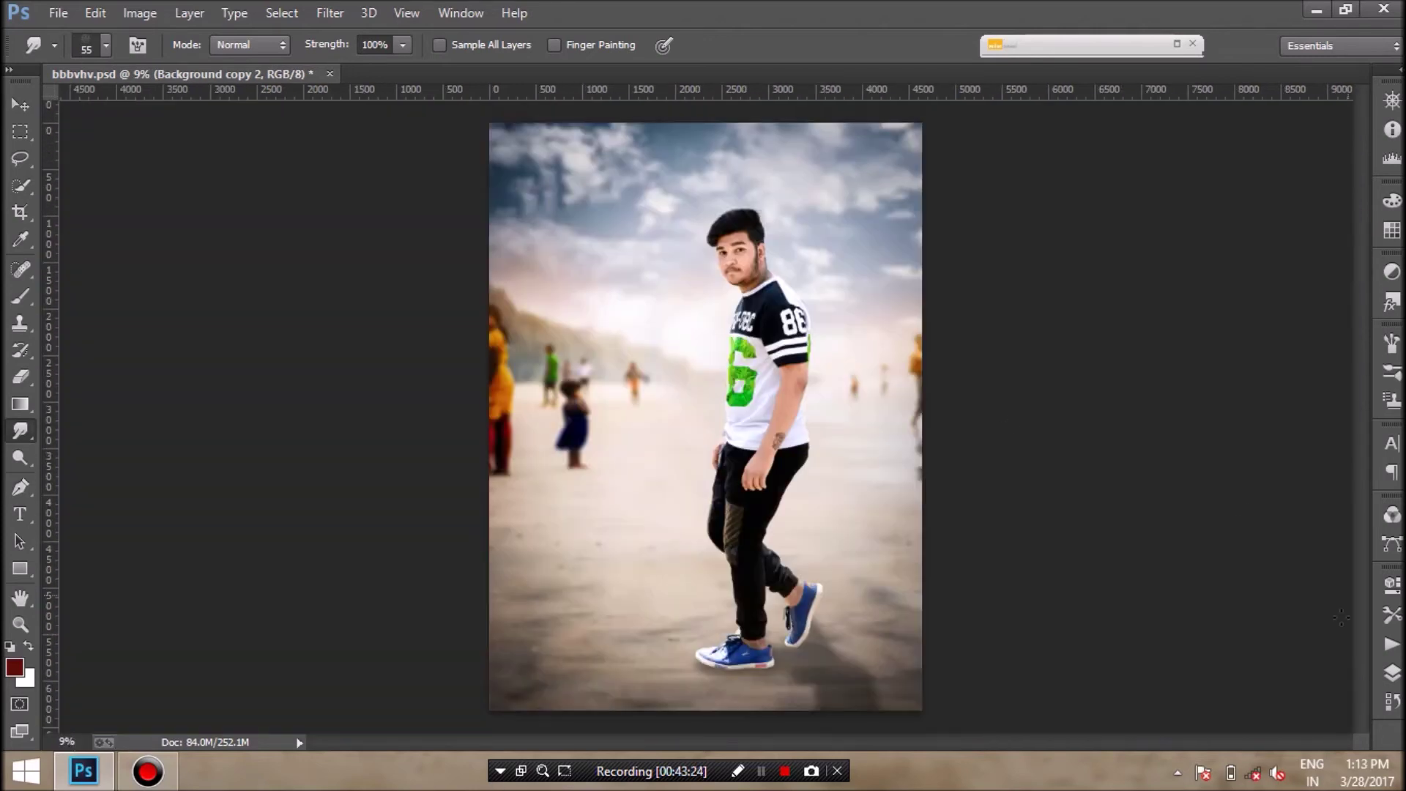
left_click(1391, 673)
right_click(1318, 447)
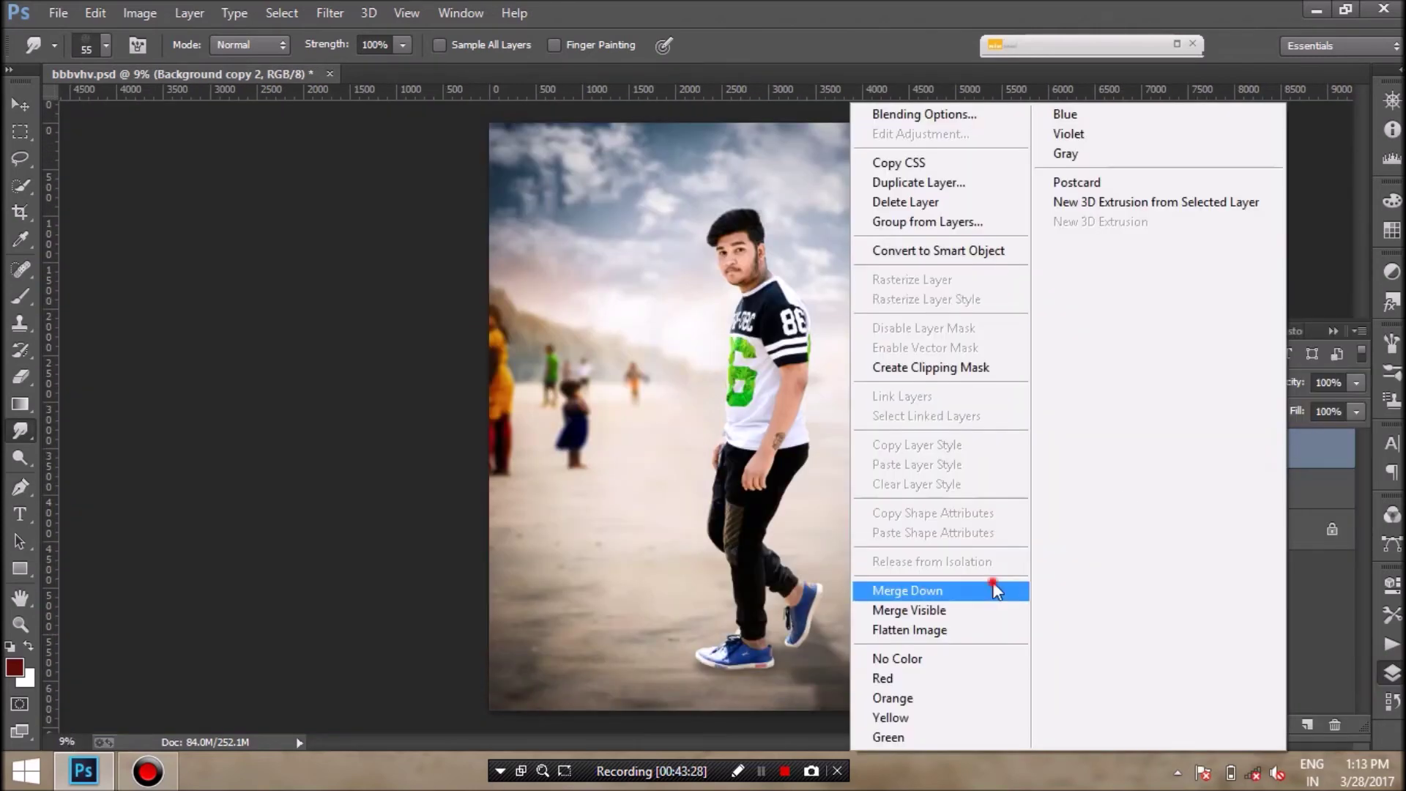
In the Camera Raw Filter, adjust tint, exposure, shadows, whites, blacks, clarity and vibrance.
left_click(329, 12)
left_click(339, 243)
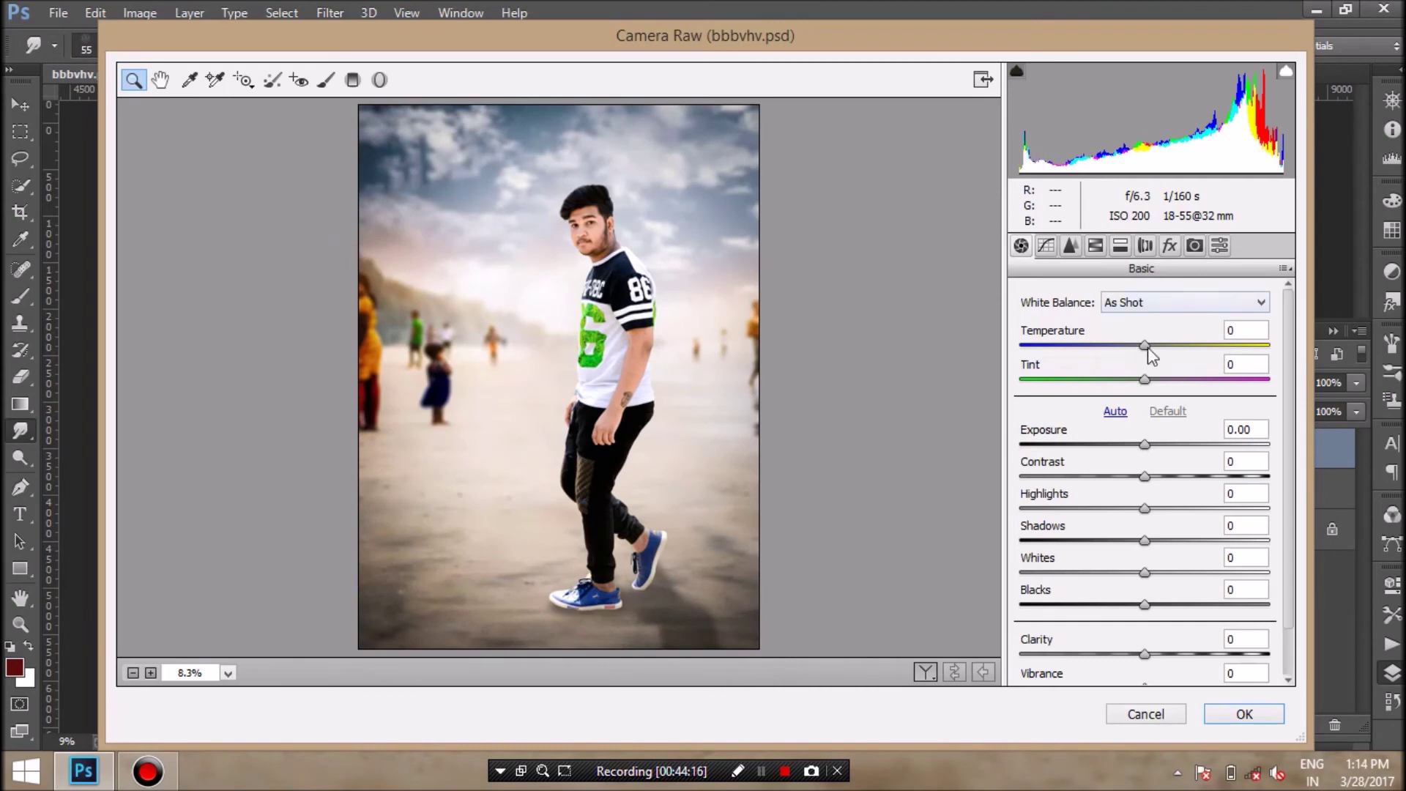
left_click_drag(1145, 345, 1143, 346)
left_click_drag(1145, 380, 1147, 389)
scroll(1184, 470, "down", 2)
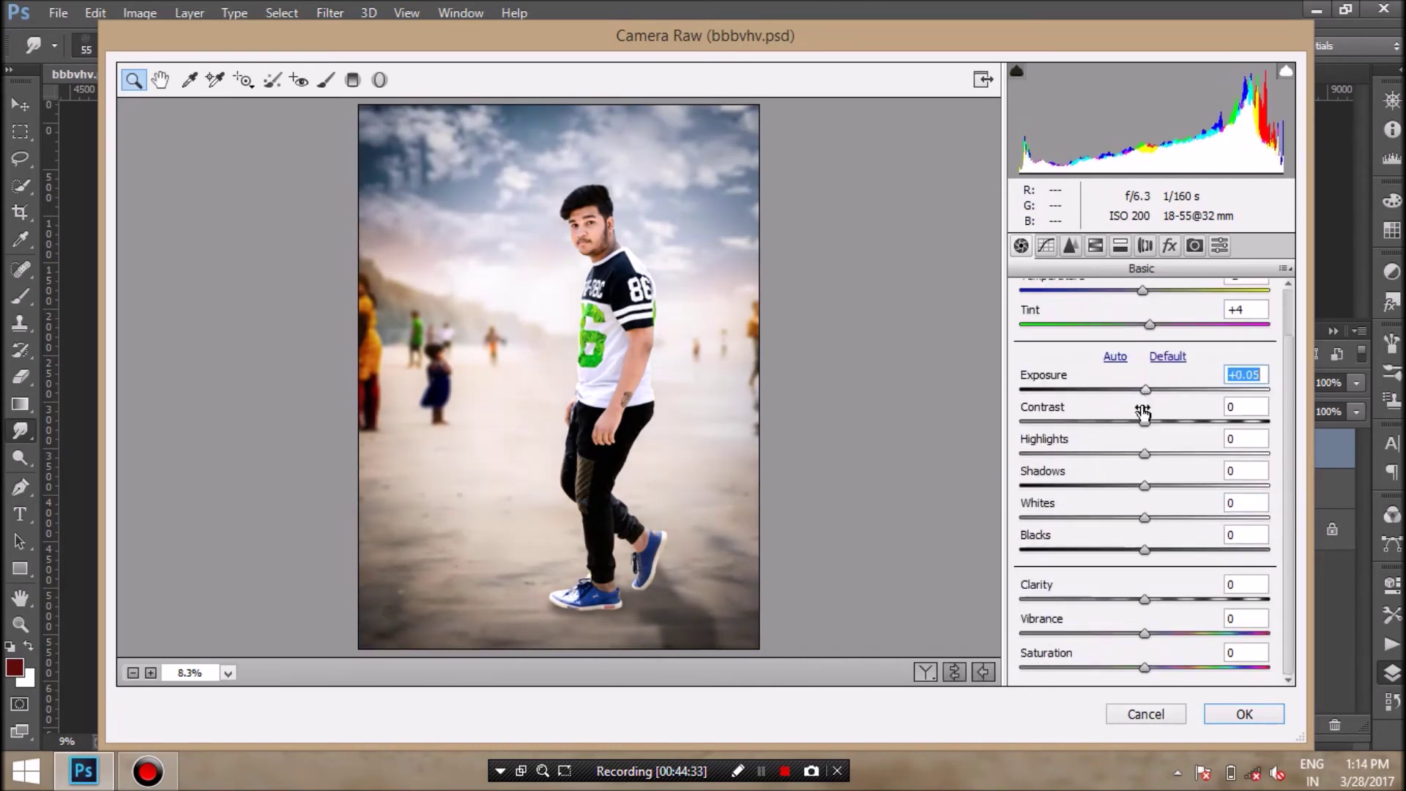
left_click_drag(1145, 485, 1147, 485)
left_click_drag(1145, 517, 1136, 549)
mouse_move(1145, 599)
left_mouse_down()
mouse_move(1169, 599)
mouse_move(1152, 599)
mouse_move(1172, 633)
left_mouse_up()
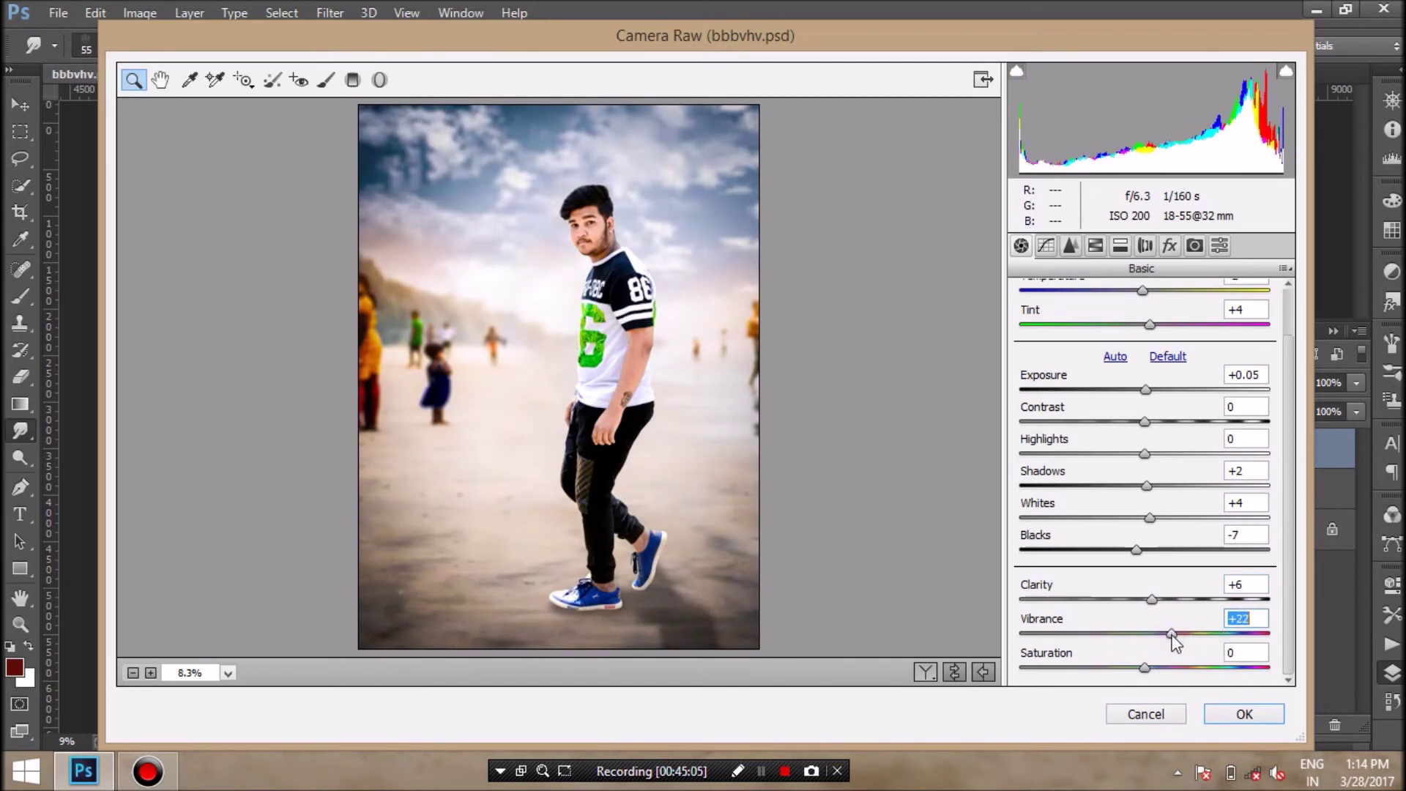
Add a Graduated Filter that darkens the bottom of the image and apply Camera Raw.
left_click(1169, 246)
key("k")
key("g")
left_click_drag(515, 652, 515, 506)
left_click_drag(1150, 400, 1138, 399)
left_click_drag(515, 506, 515, 432)
left_click_drag(1138, 399, 1131, 399)
left_click(1228, 714)
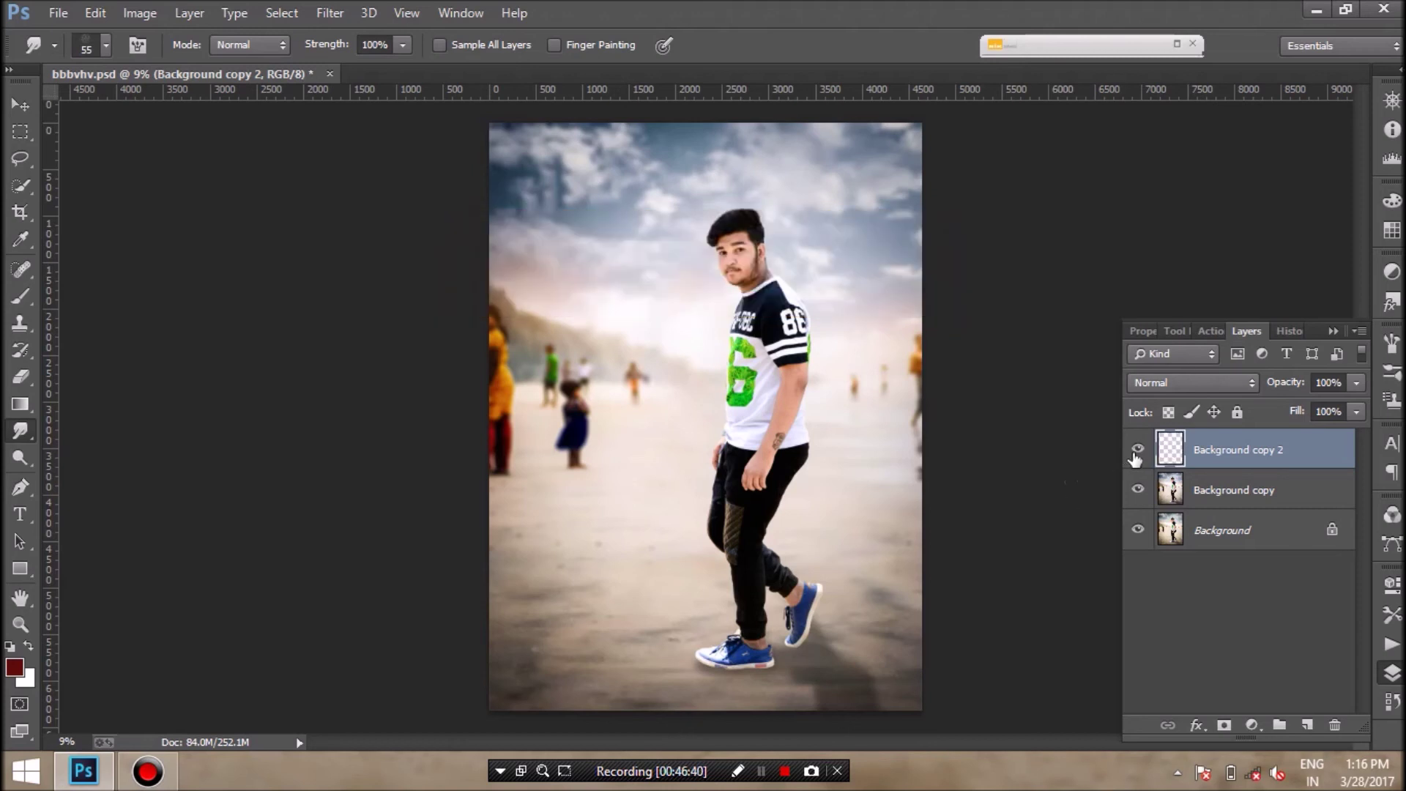
Raise the exposure on the man's head with a Camera Raw Adjustment Brush, then add a Photo Filter layer.
left_click(330, 12)
left_click(378, 128)
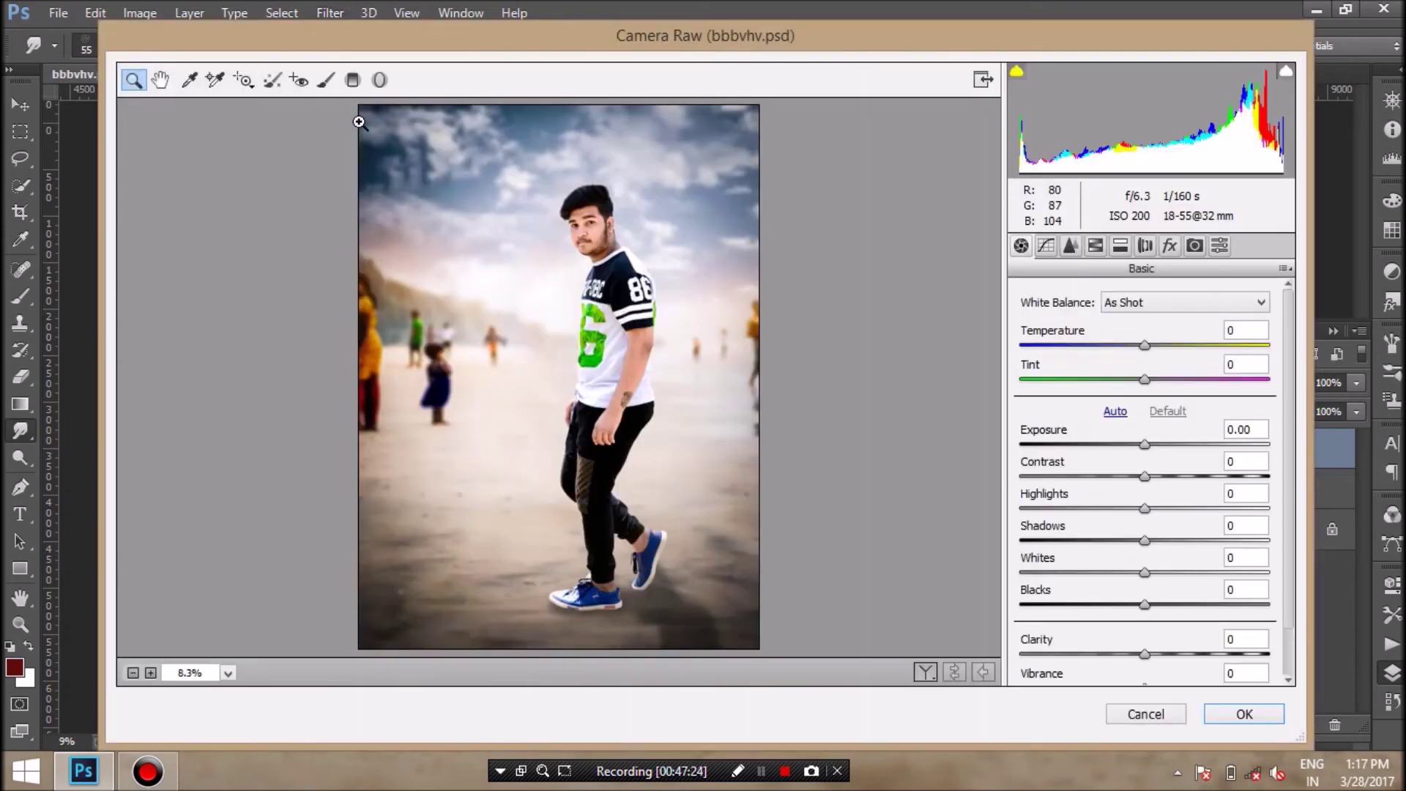
left_click(325, 79)
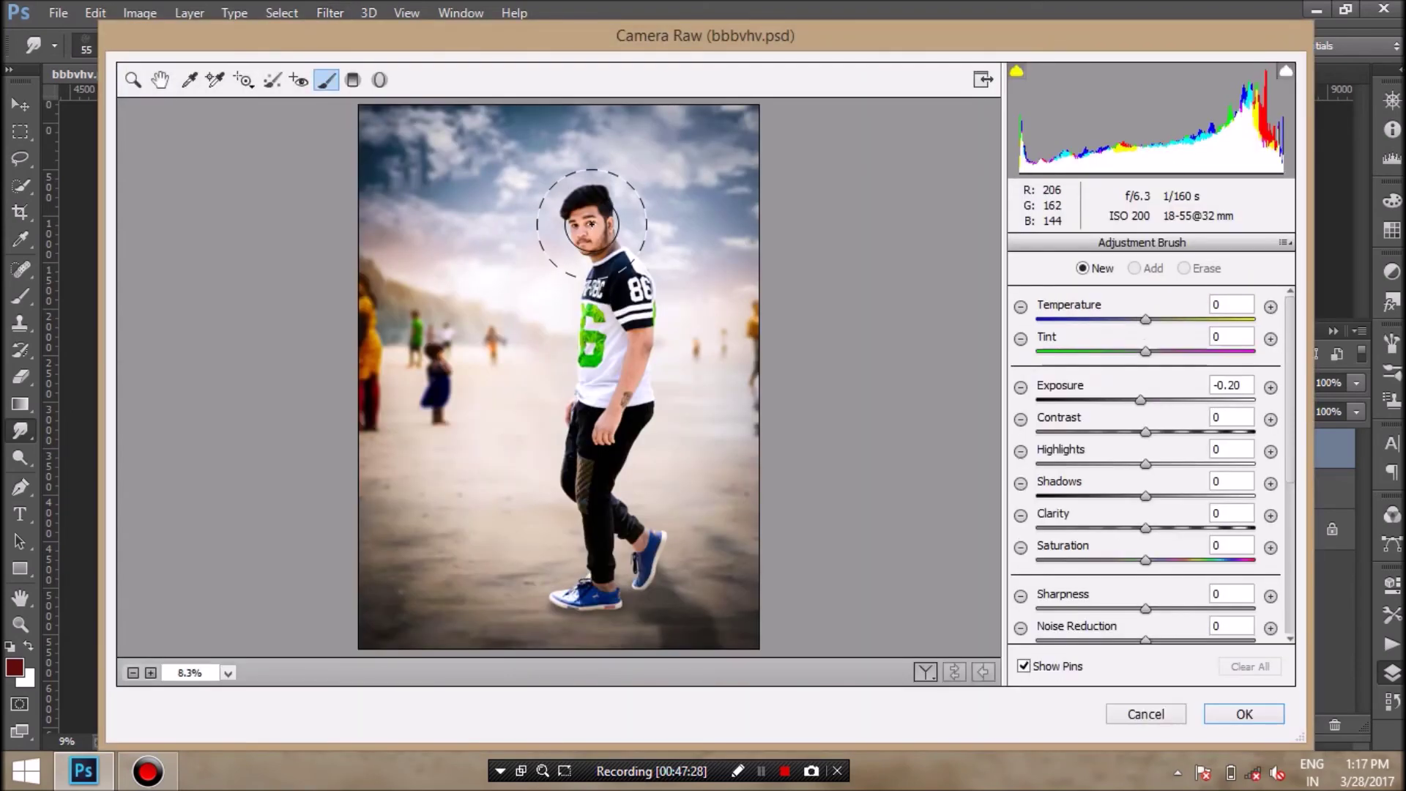
left_click_drag(606, 209, 586, 219)
left_click_drag(1146, 399, 1167, 399)
left_click(1230, 721)
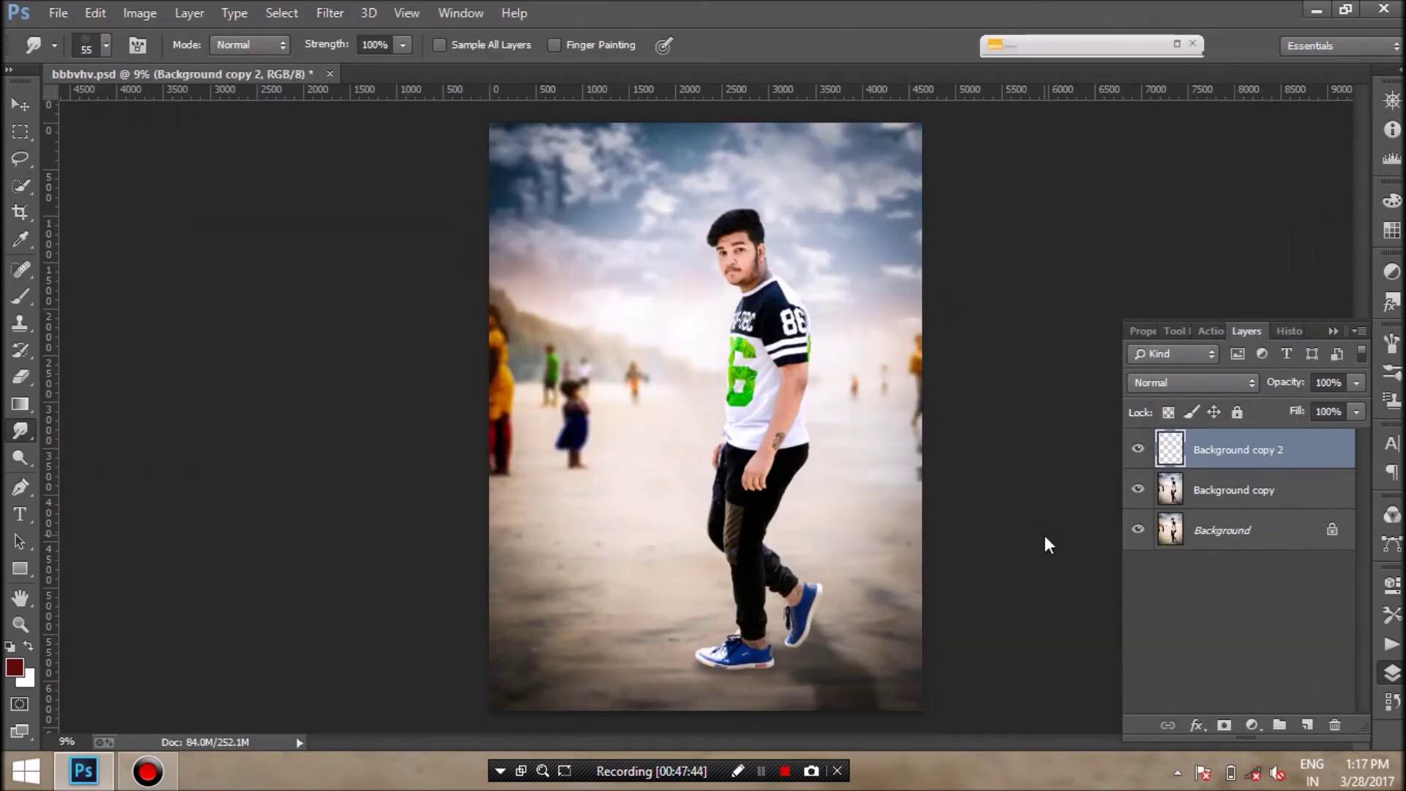
left_click(1253, 725)
left_click(1267, 546)
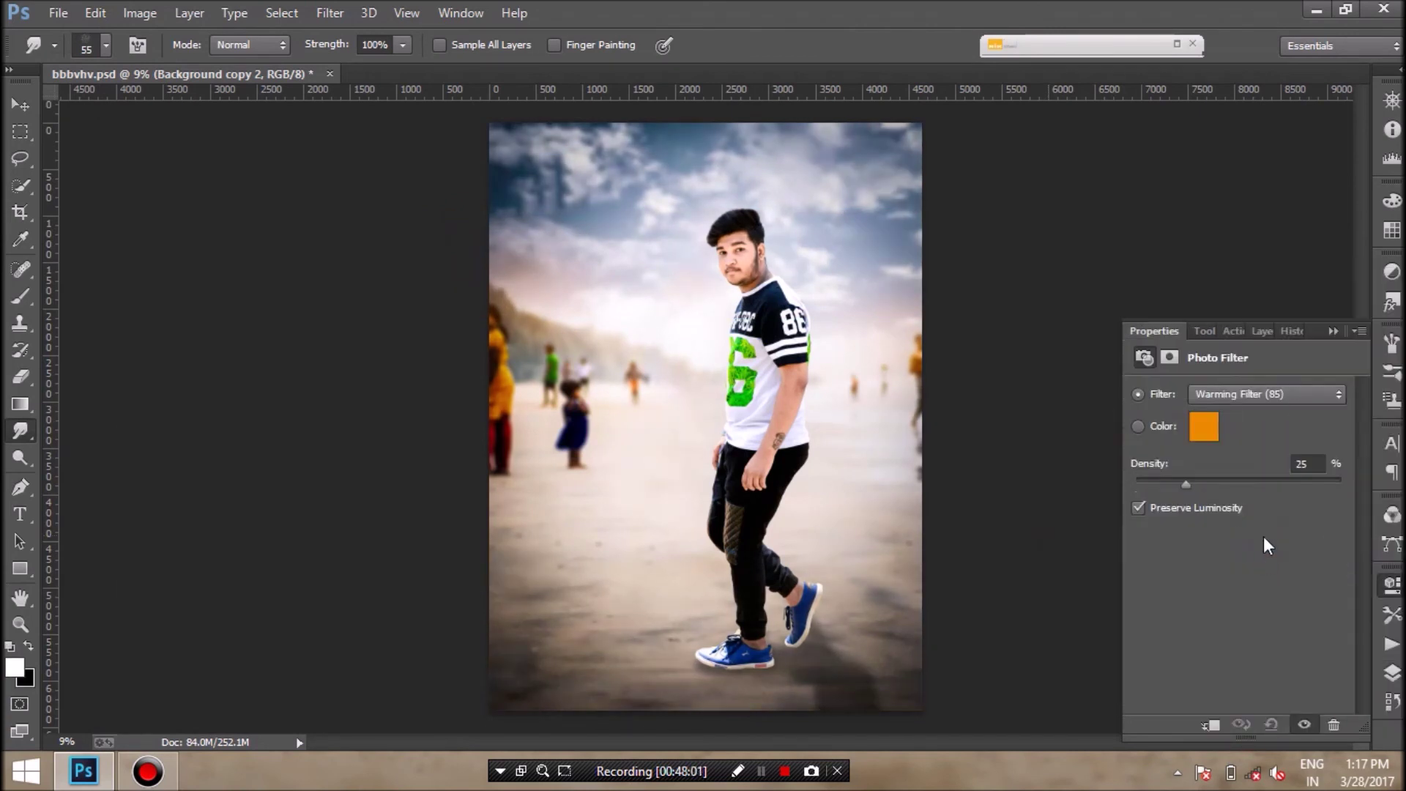
Give the Photo Filter a Blue colour at density 16, then flatten all layers.
left_click_drag(1177, 483, 1167, 483)
left_click(1219, 394)
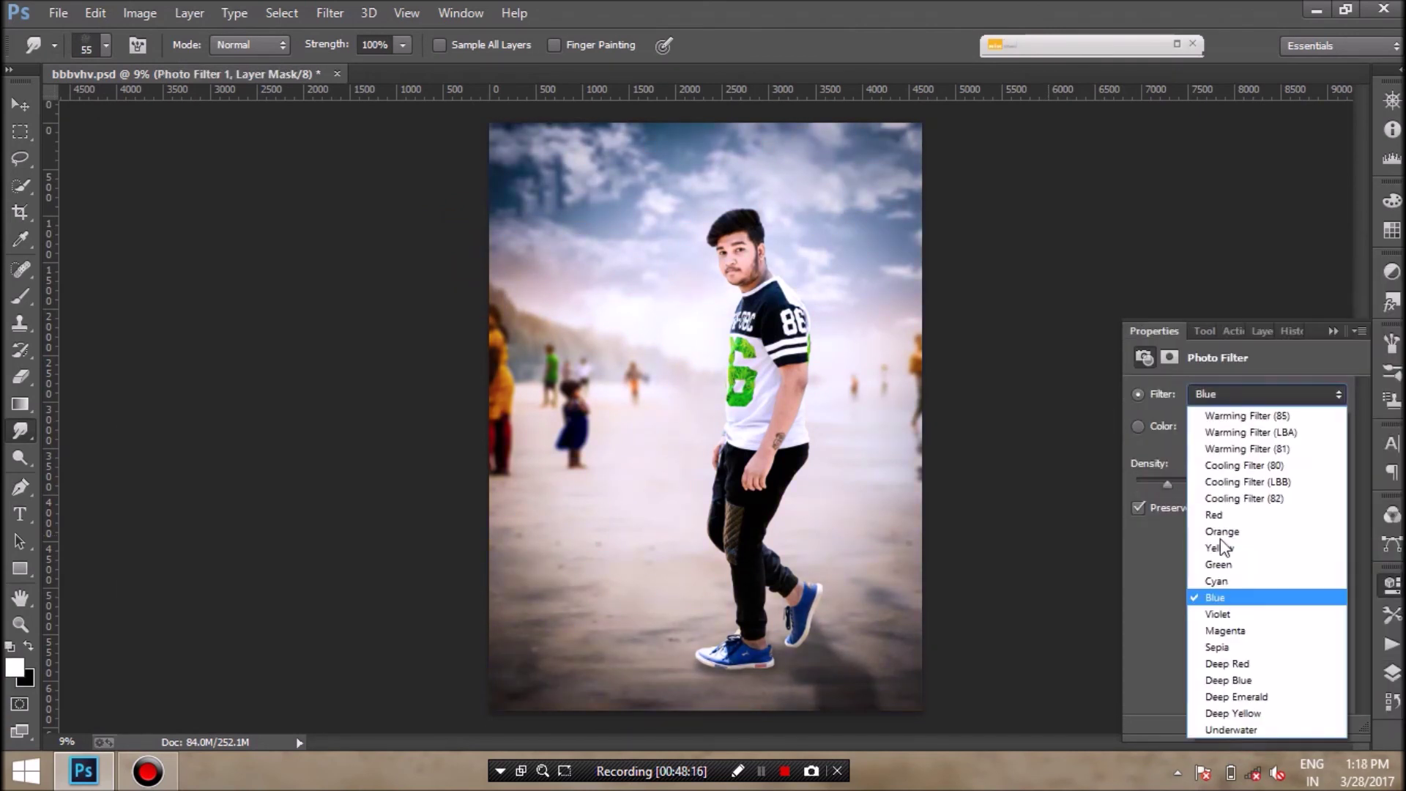
left_click(1163, 456)
key("F7")
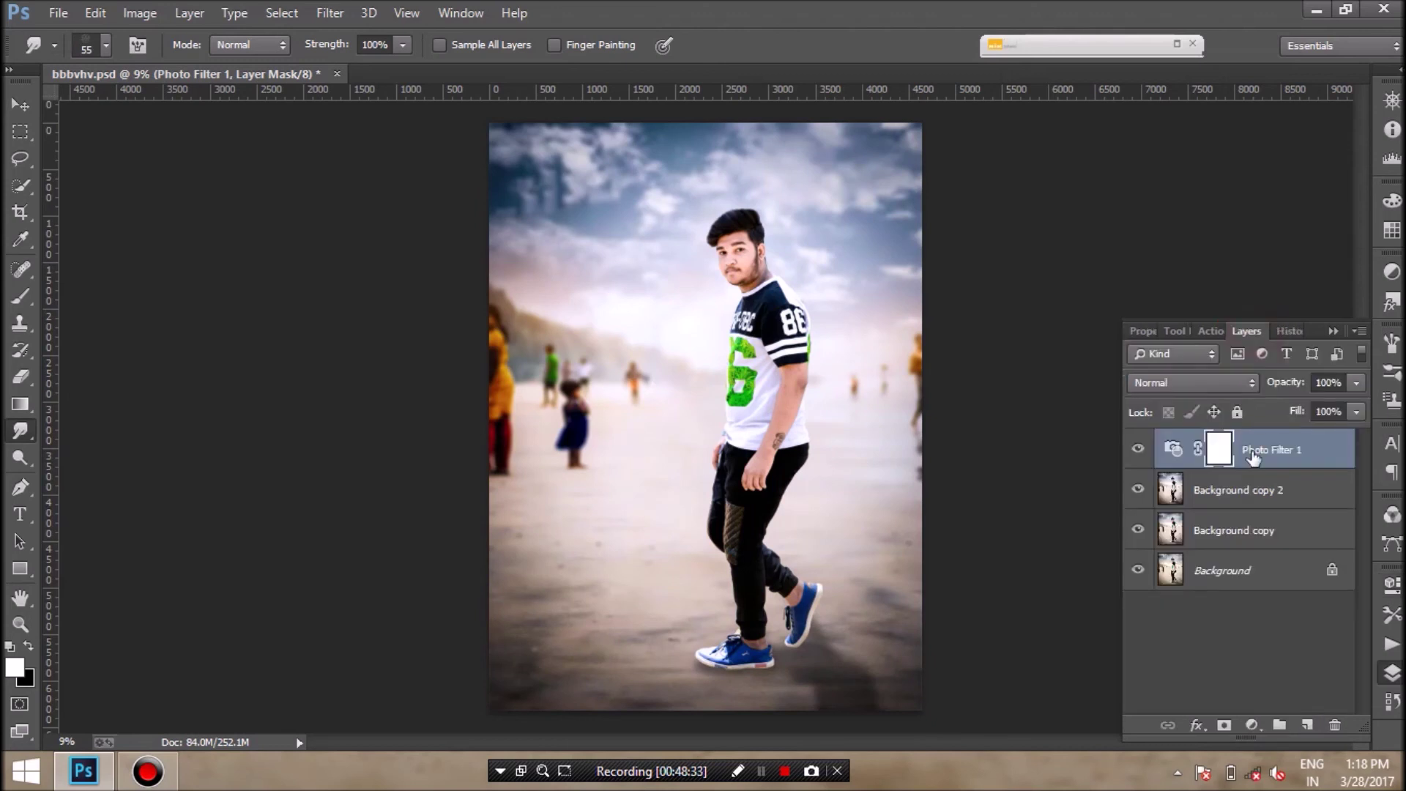
key("ctrl+shift+e")
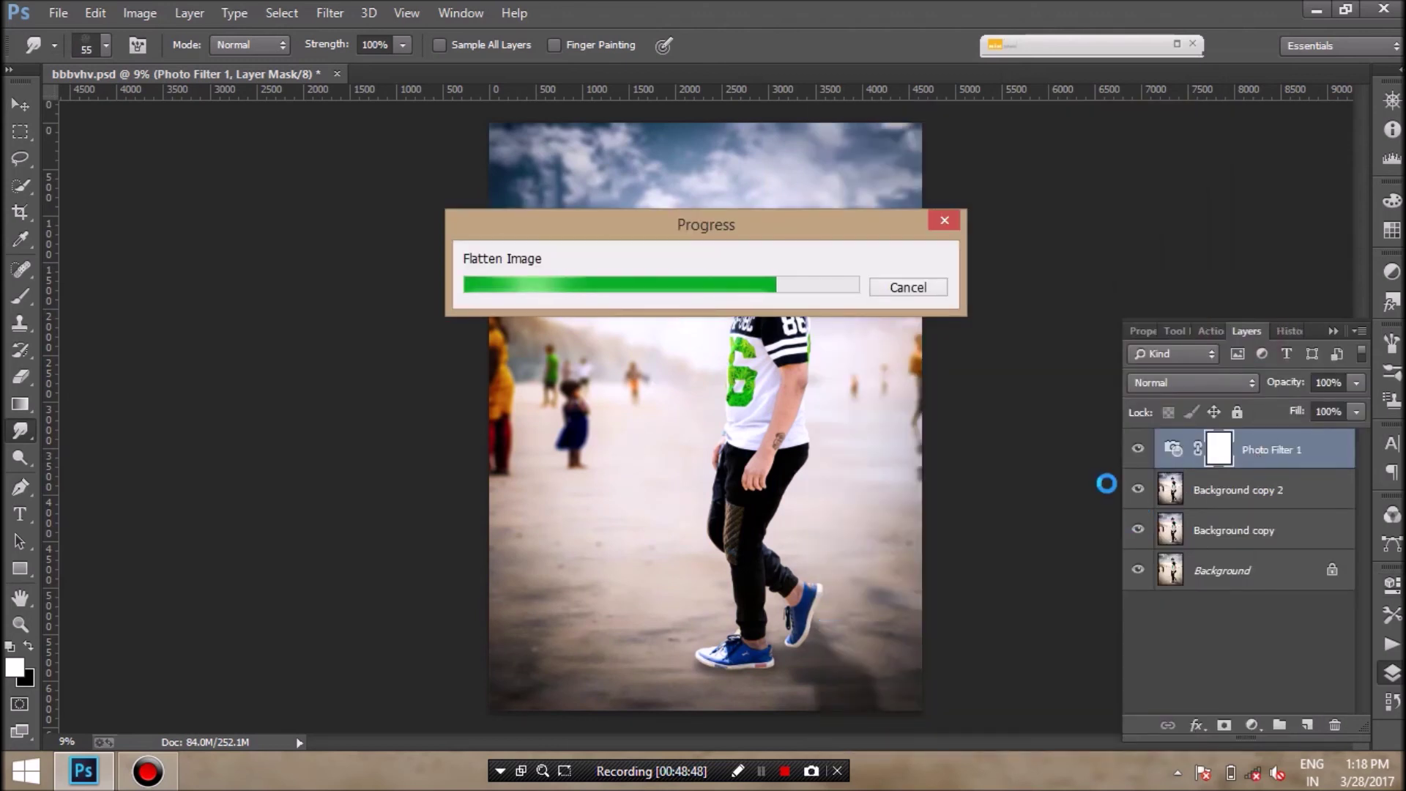